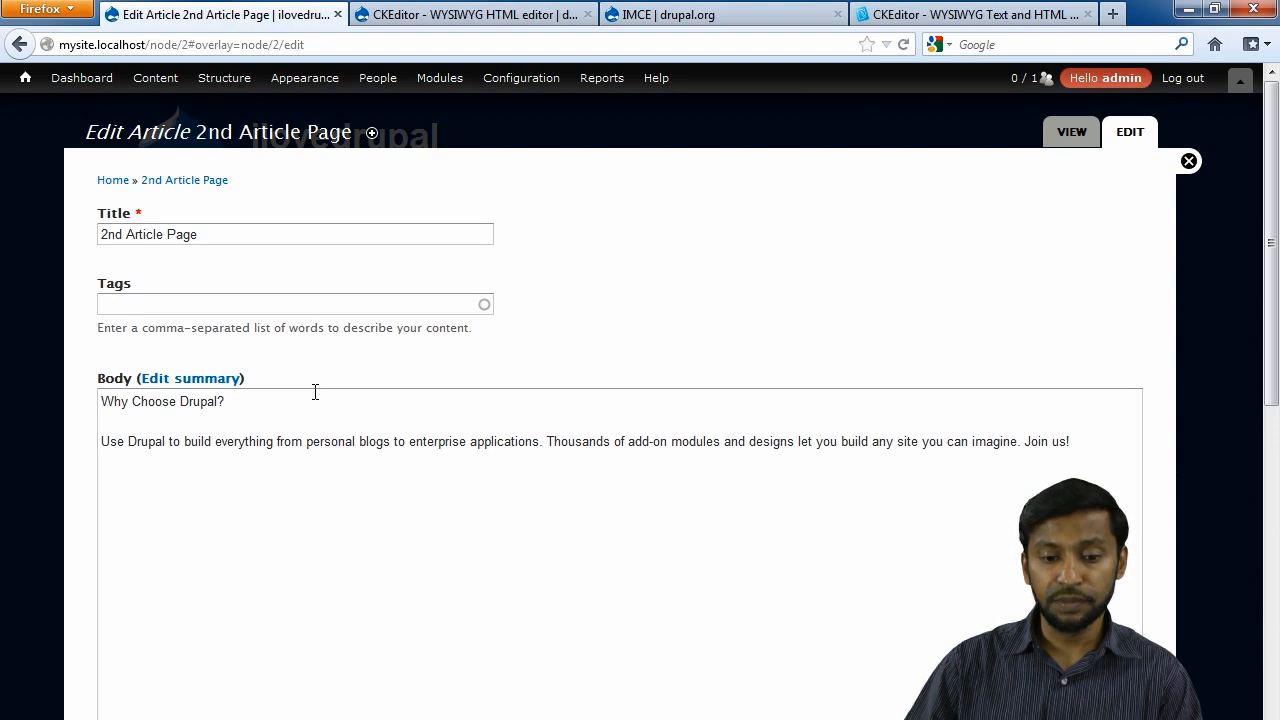
Step: Review the article's plain body text, the CKEditor module page on drupal.org and the ckeditor.com home page
left_click(242, 407)
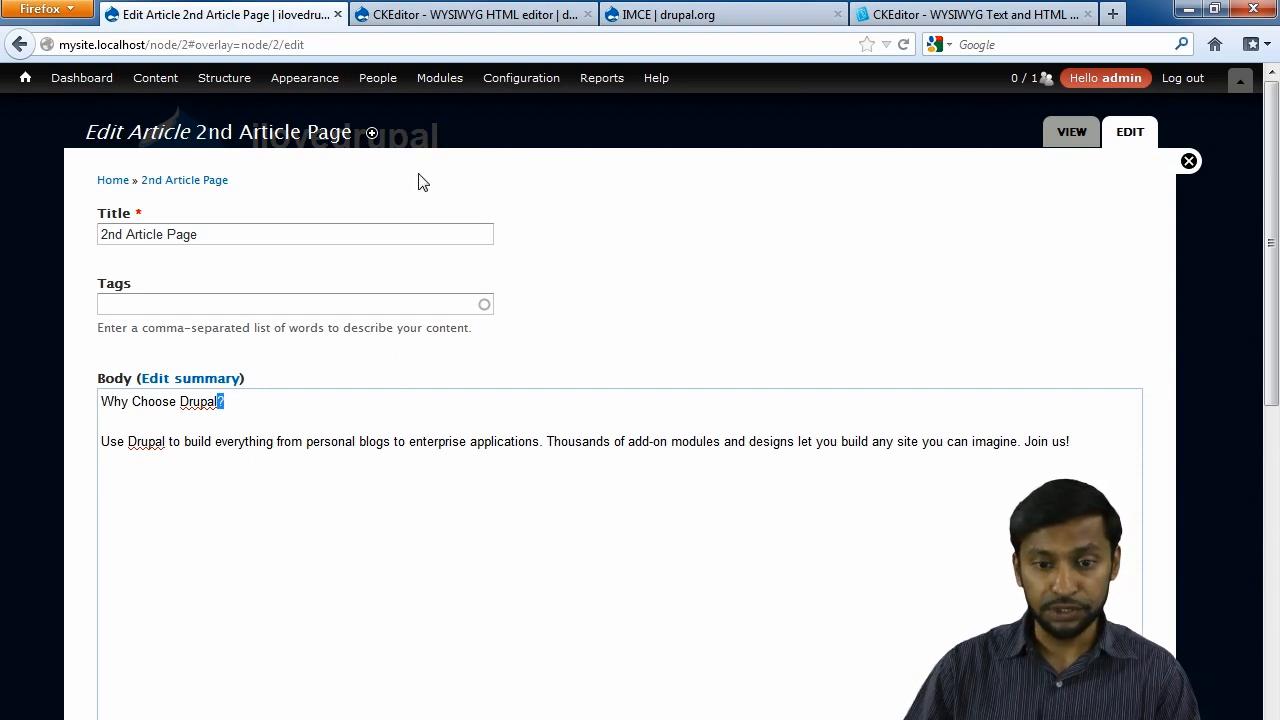
left_click(413, 20)
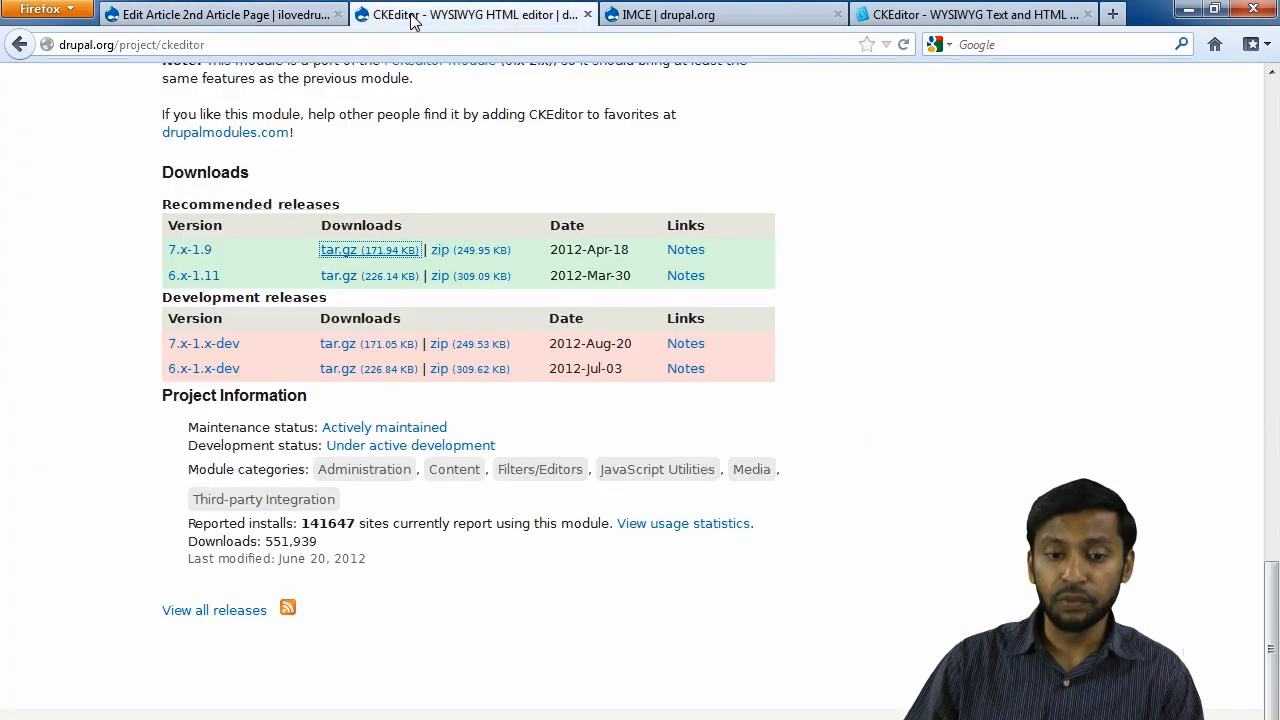
scroll(372, 192, "up", 4)
scroll(374, 187, "up", 15)
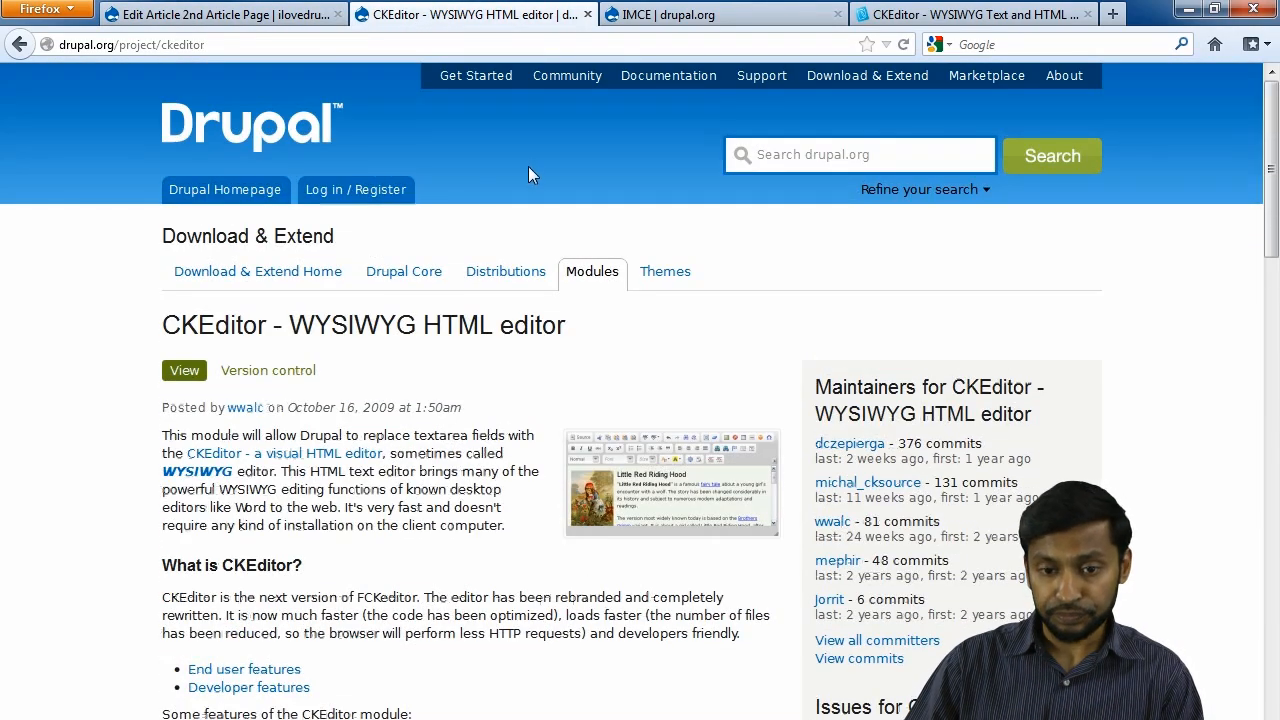
left_click(955, 22)
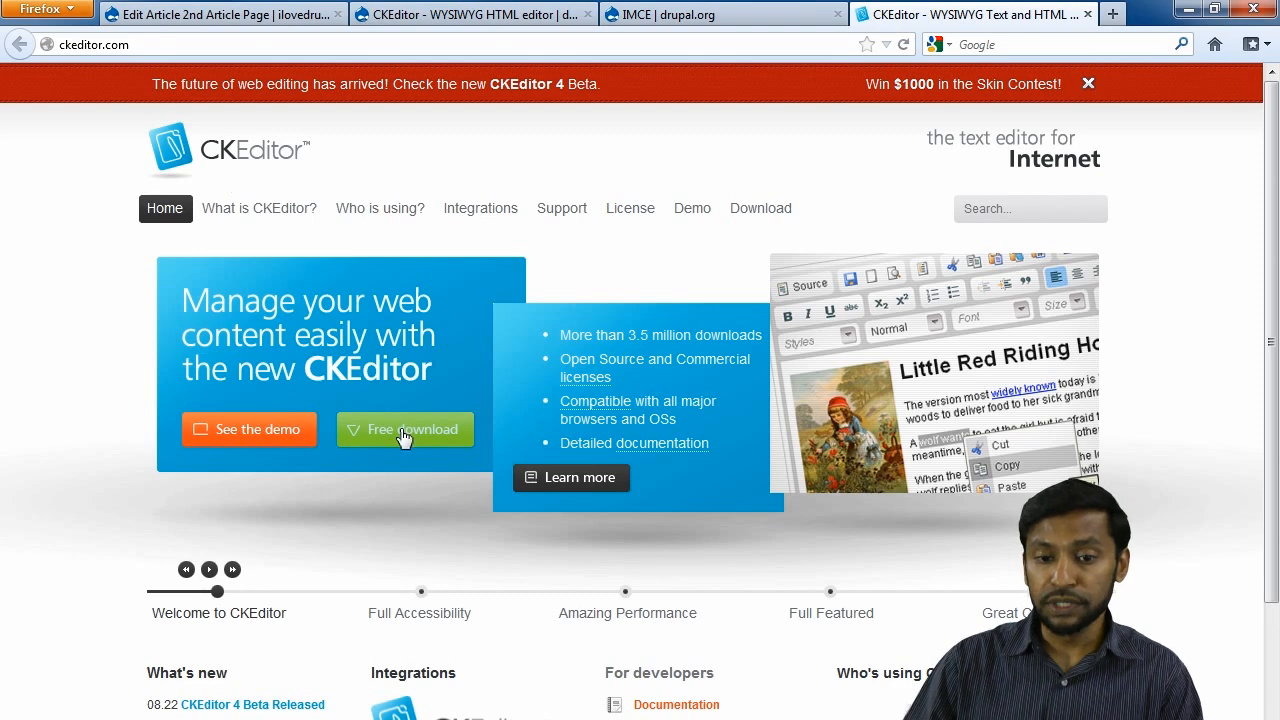
left_click(425, 22)
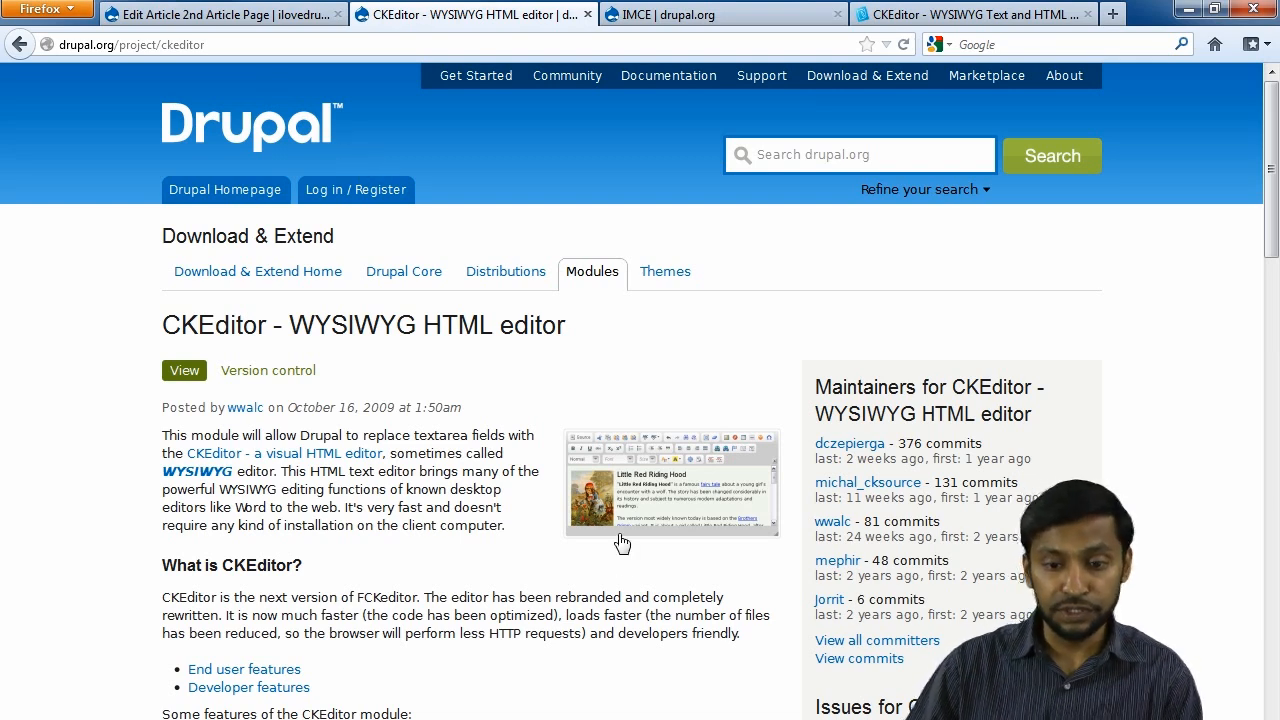
Step: Examine the IMCE project page on drupal.org, including its enlarged file browser screenshot
left_click(637, 18)
scroll(704, 125, "up", 10)
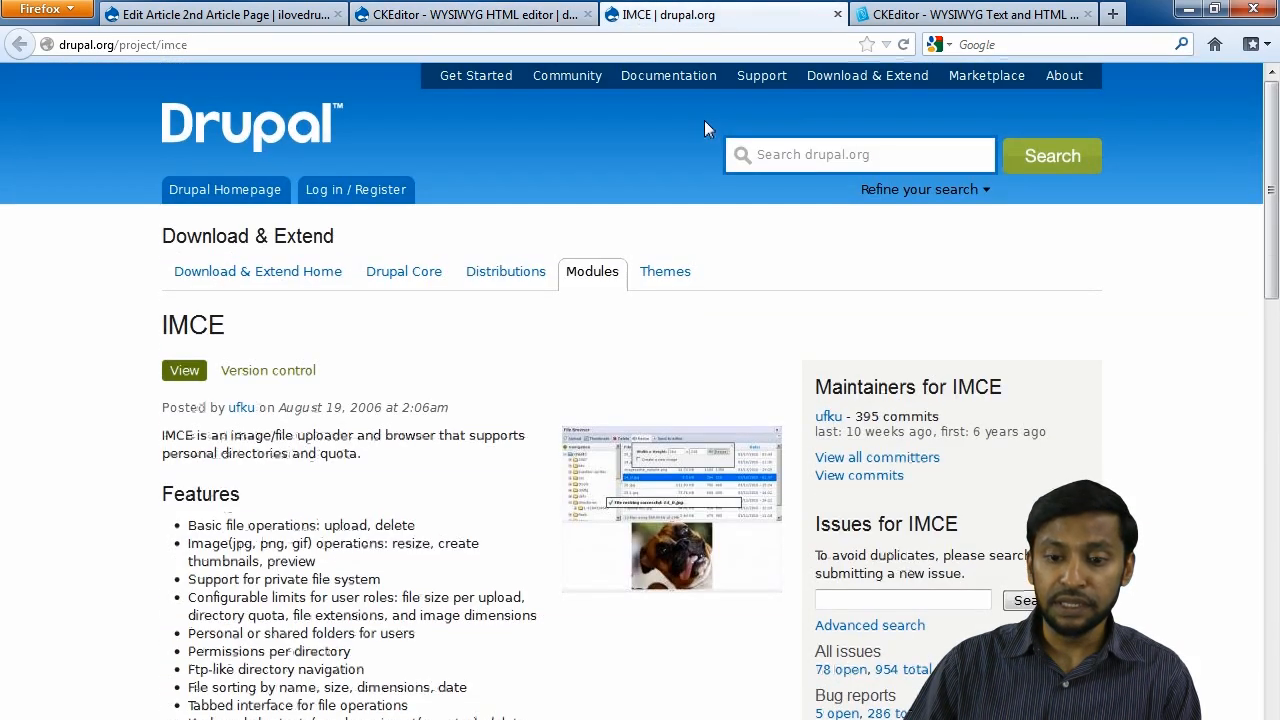
left_click(633, 477)
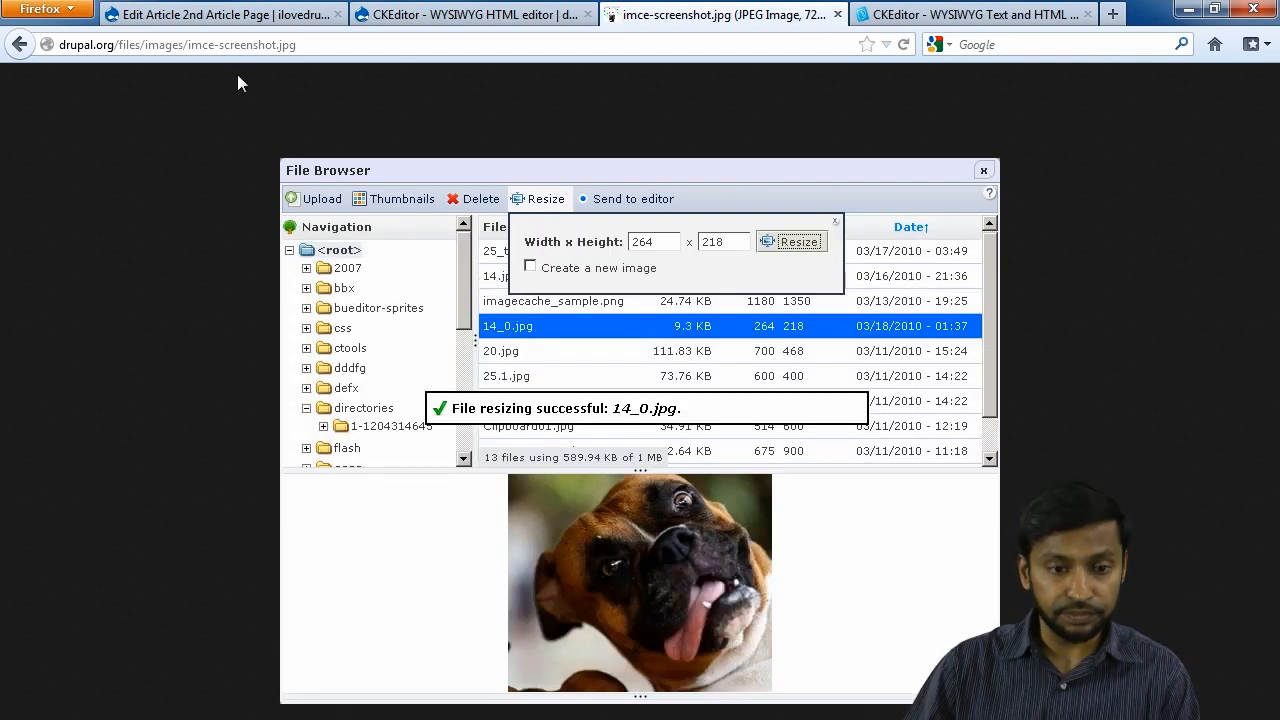
left_click(22, 44)
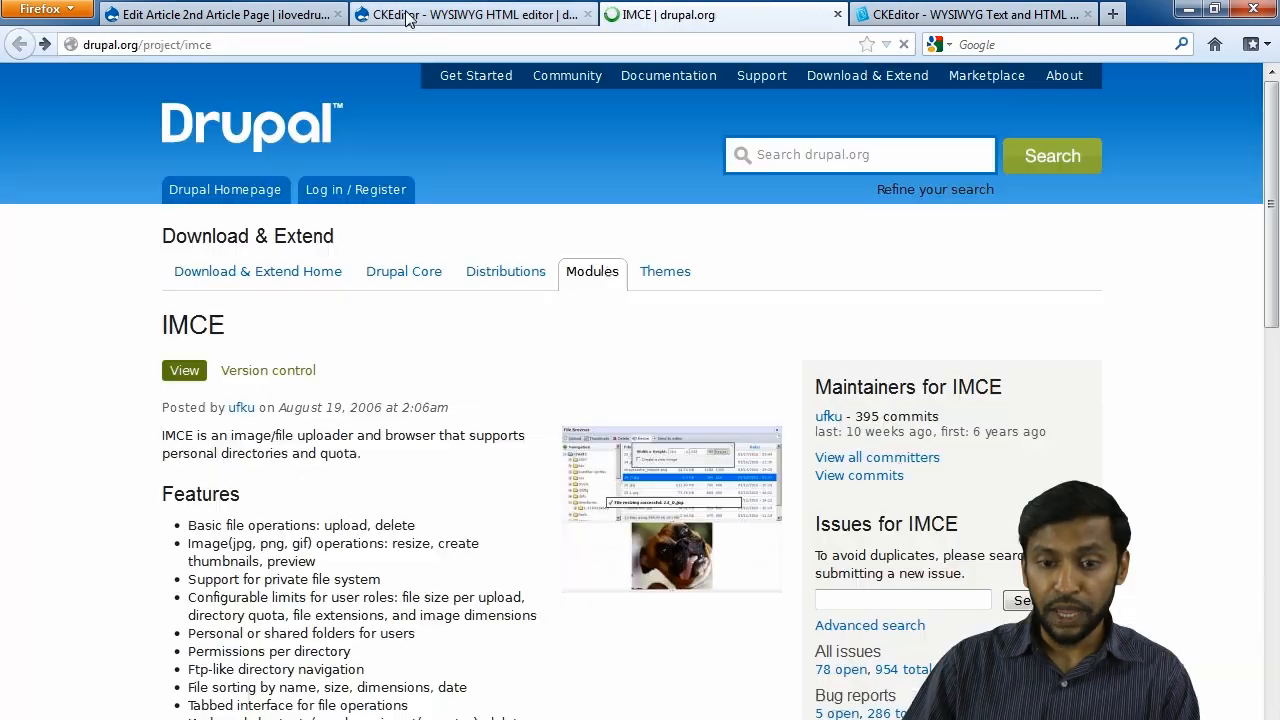
Step: Copy the link address of the CKEditor 7.x-1.9 tar.gz release from its drupal.org project page
left_click(402, 14)
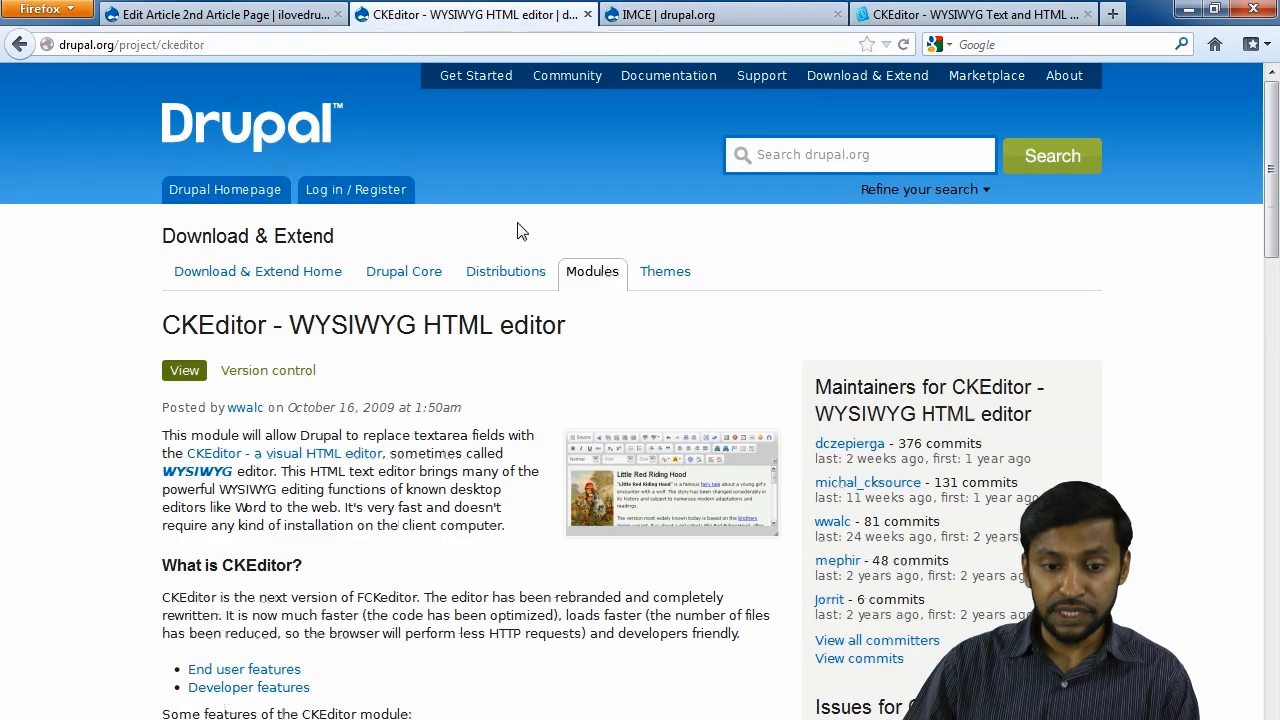
scroll(448, 275, "down", 15)
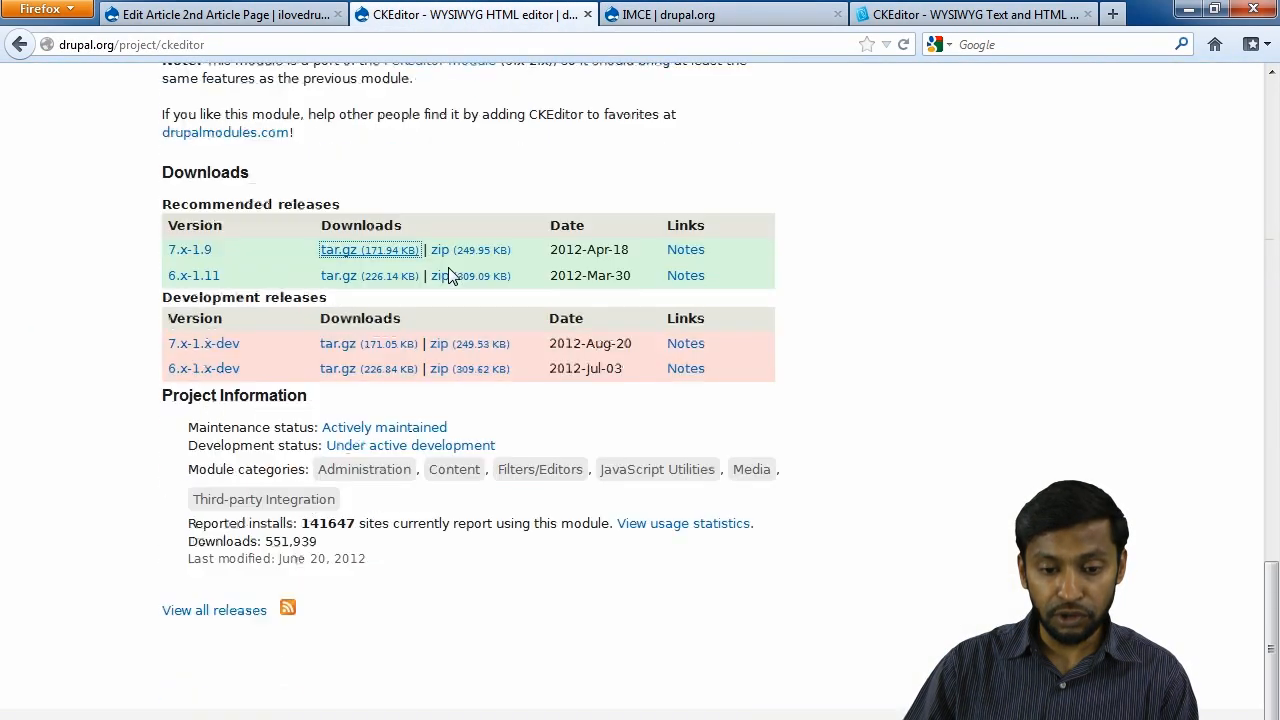
right_click(345, 253)
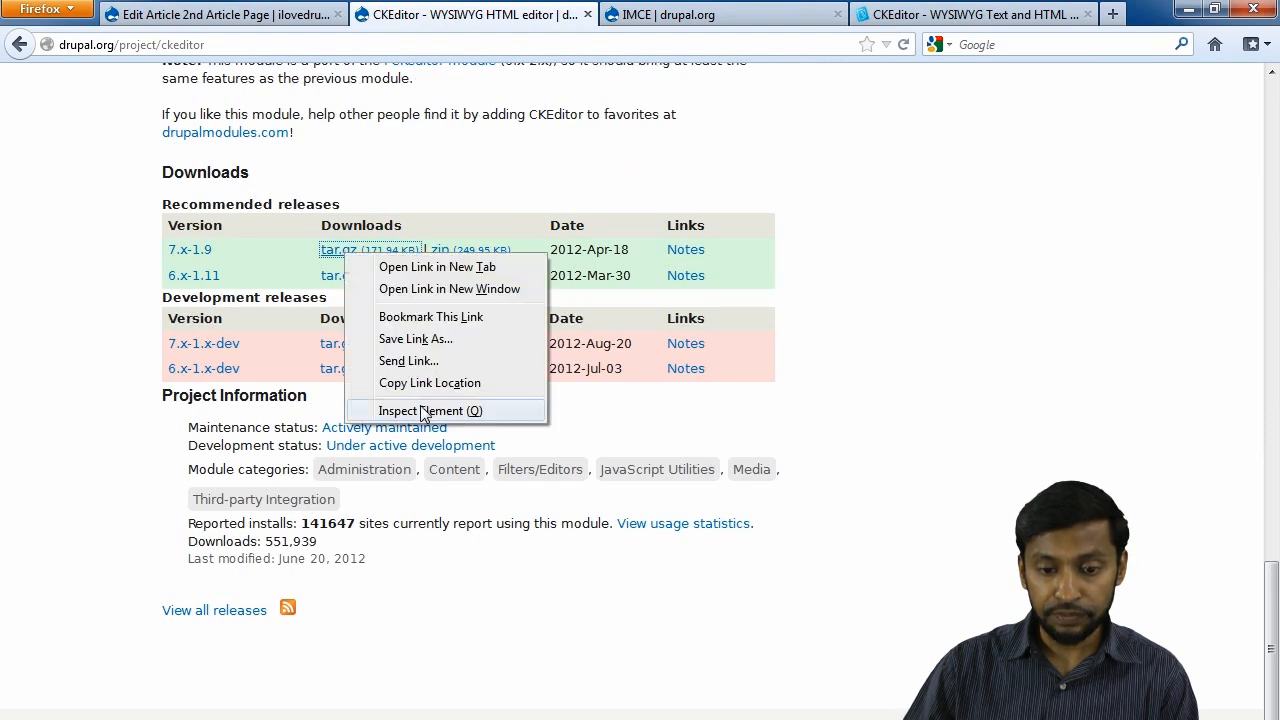
left_click(421, 383)
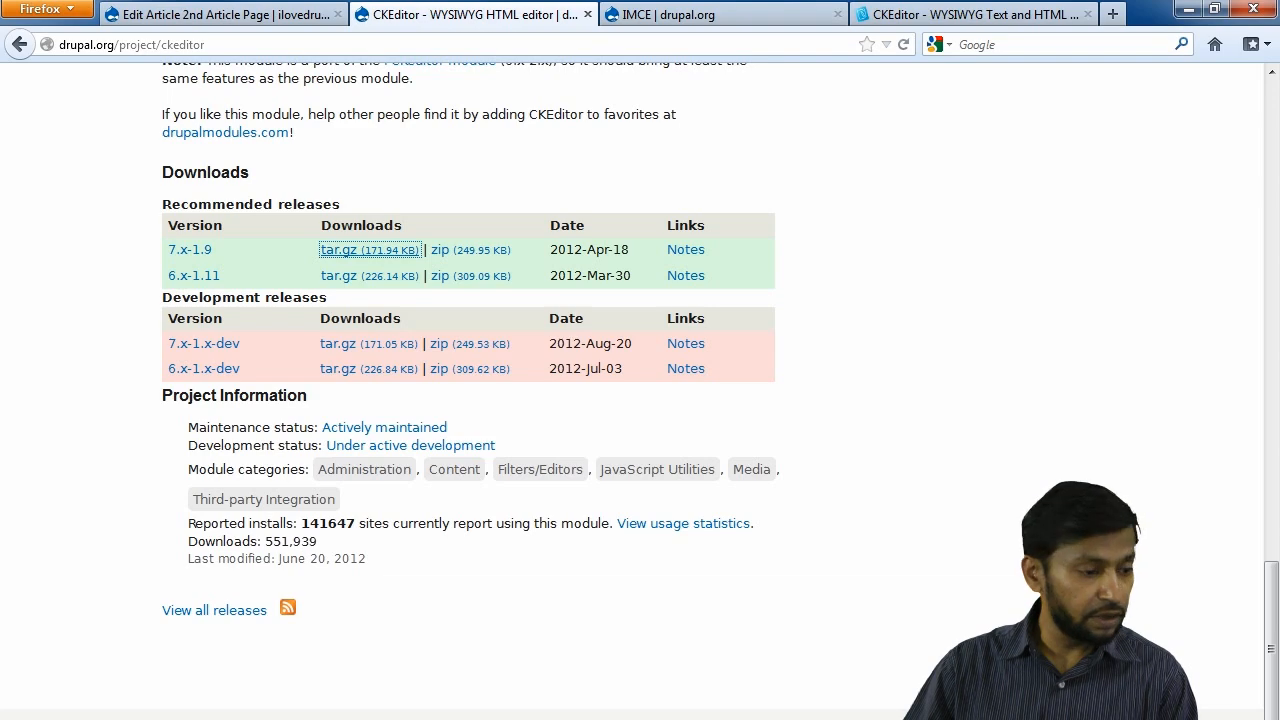
Step: Switch to Windows Explorer and inspect the sites/all/modules folder inside drupal7
key("alt+Tab")
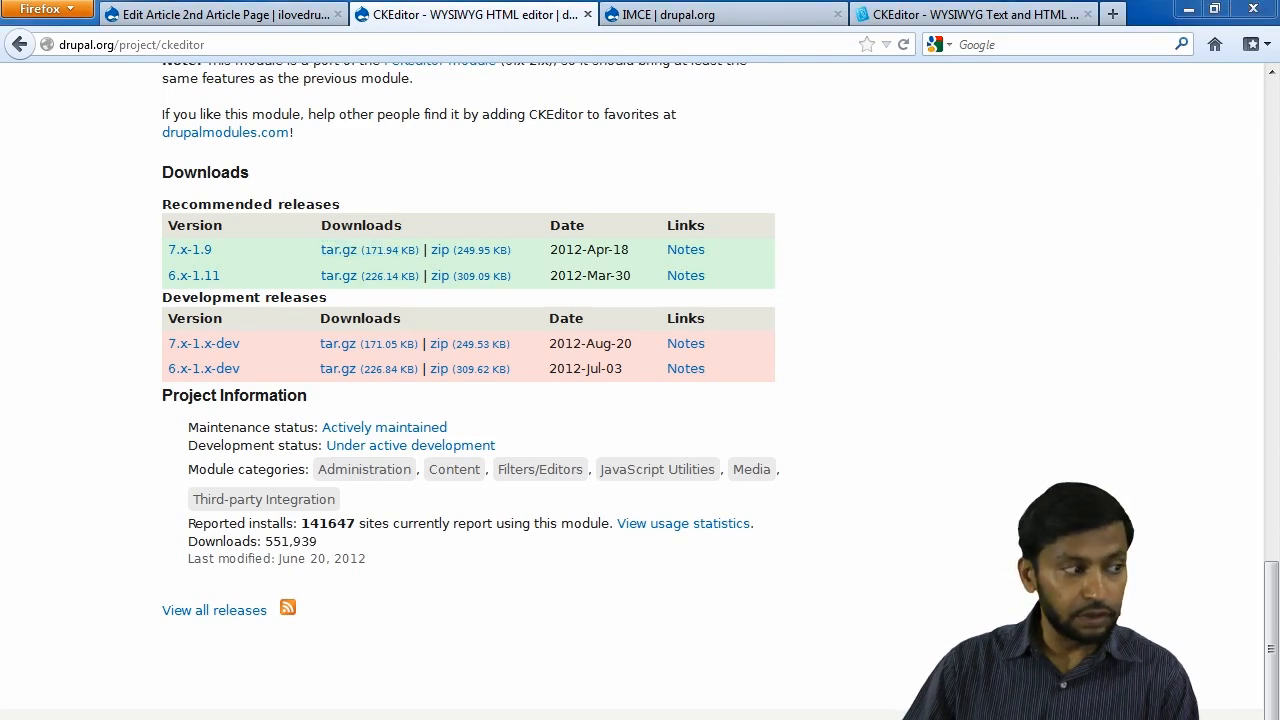
left_click_drag(0, 290, 397, 120)
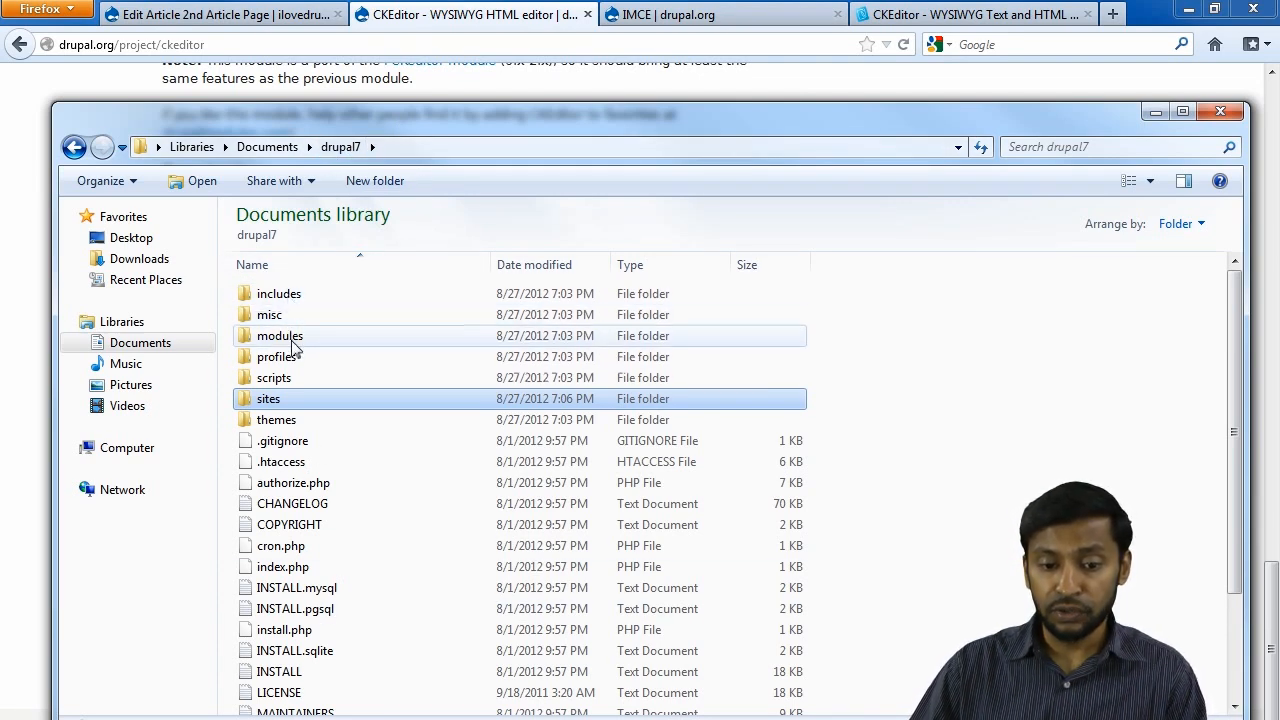
double_click(290, 402)
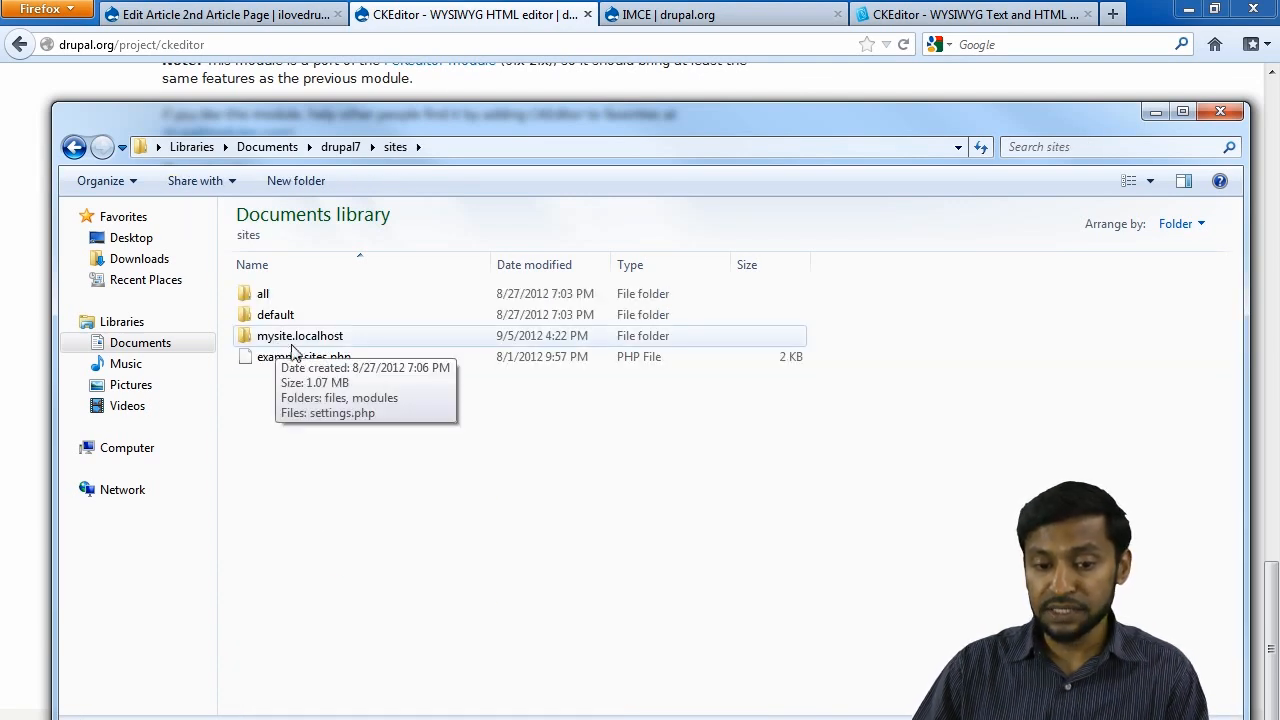
double_click(275, 294)
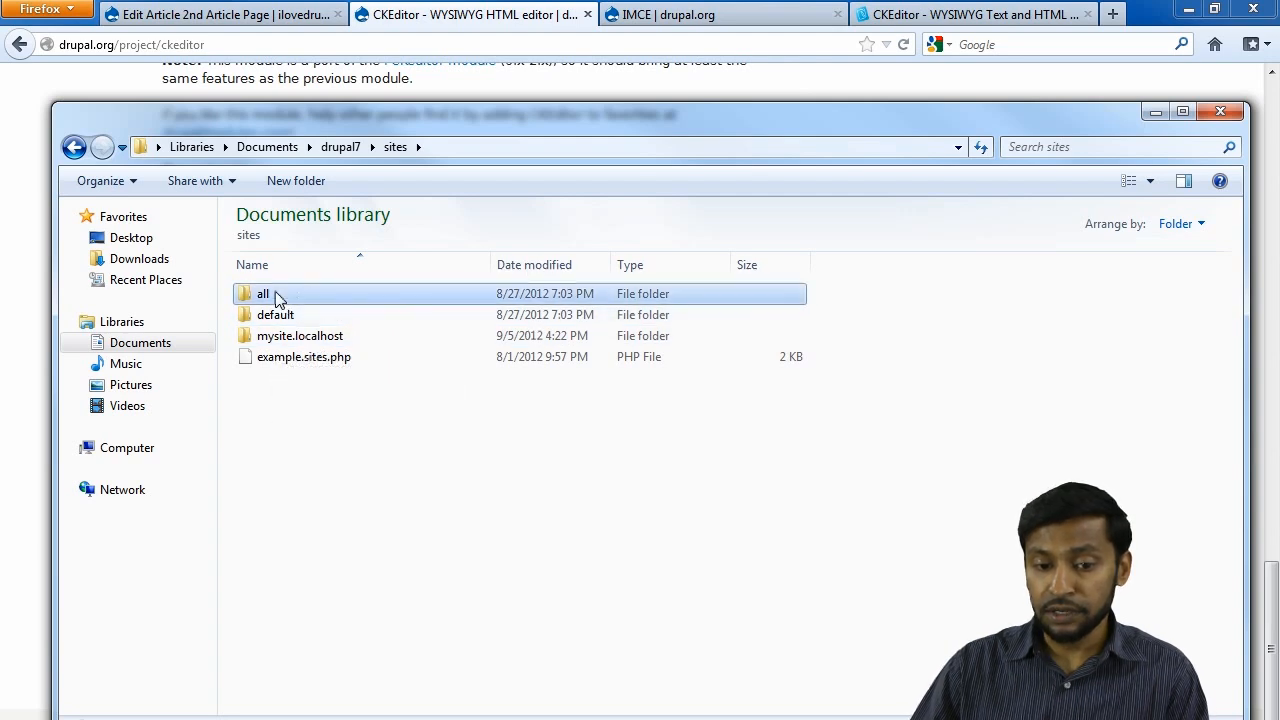
left_click(289, 298)
double_click(289, 298)
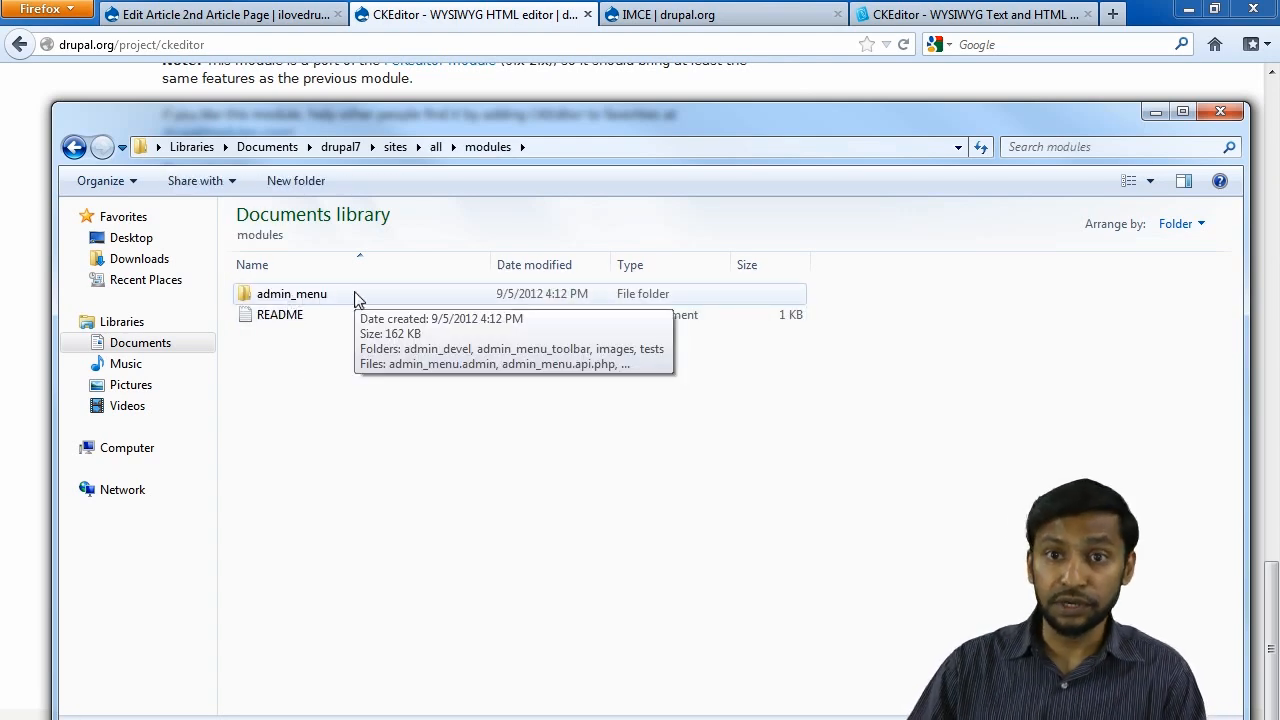
left_click(228, 18)
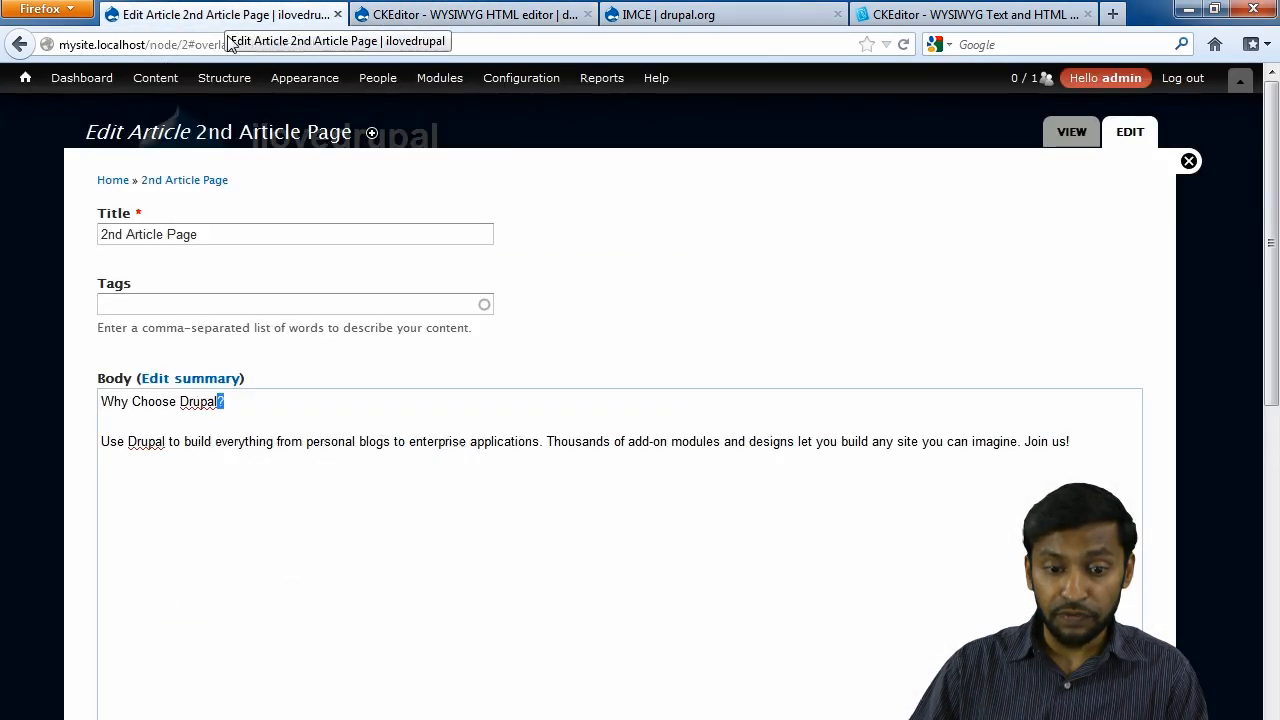
left_click(440, 78)
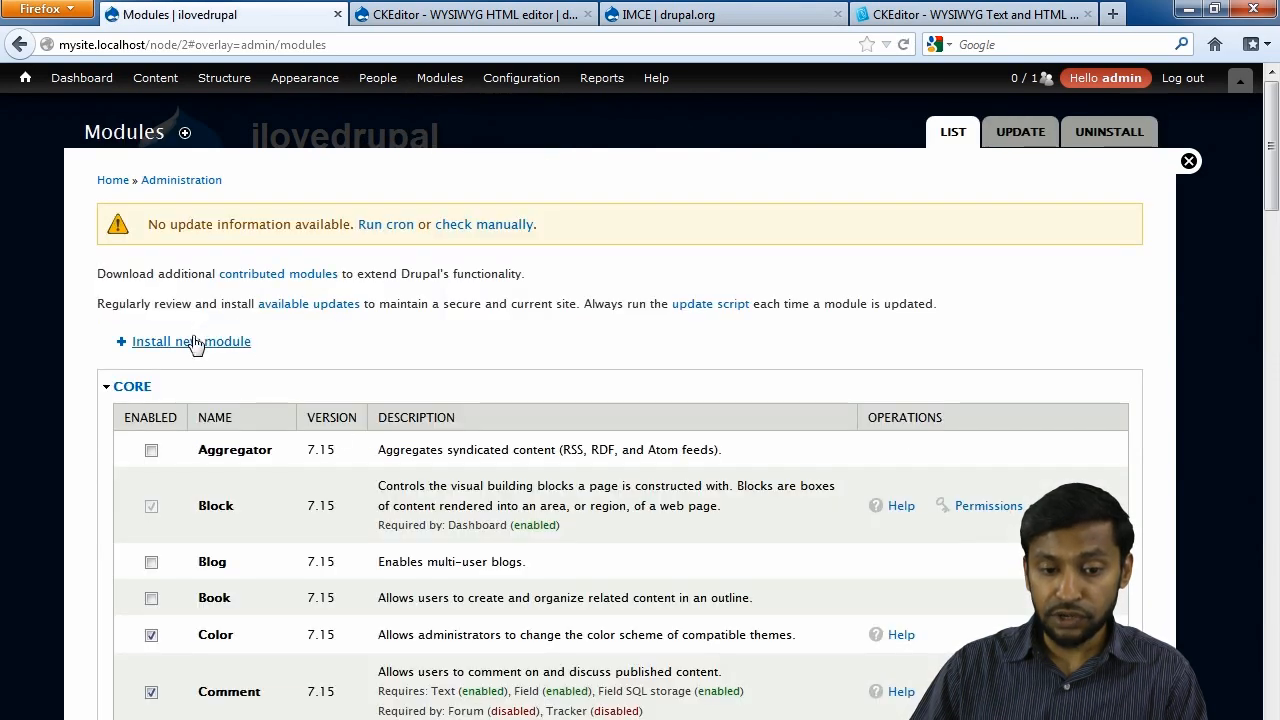
left_click(195, 341)
left_click(285, 273)
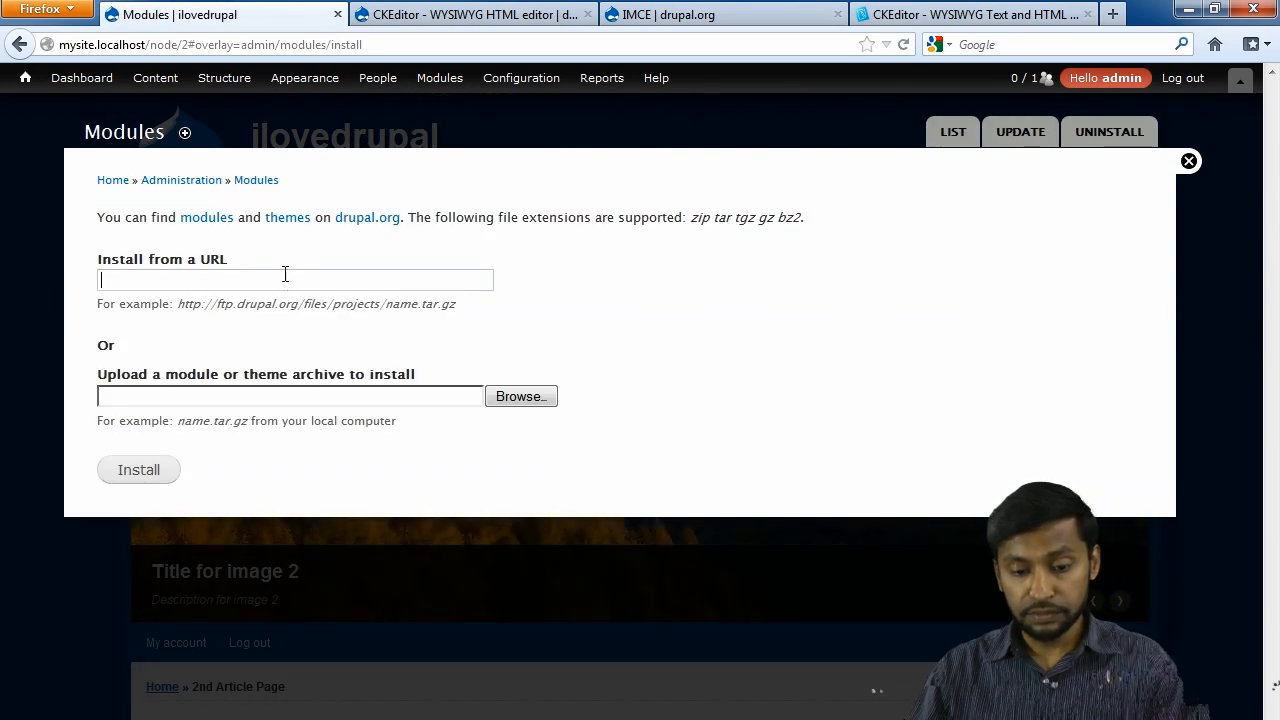
key("ctrl+v")
left_click(193, 466)
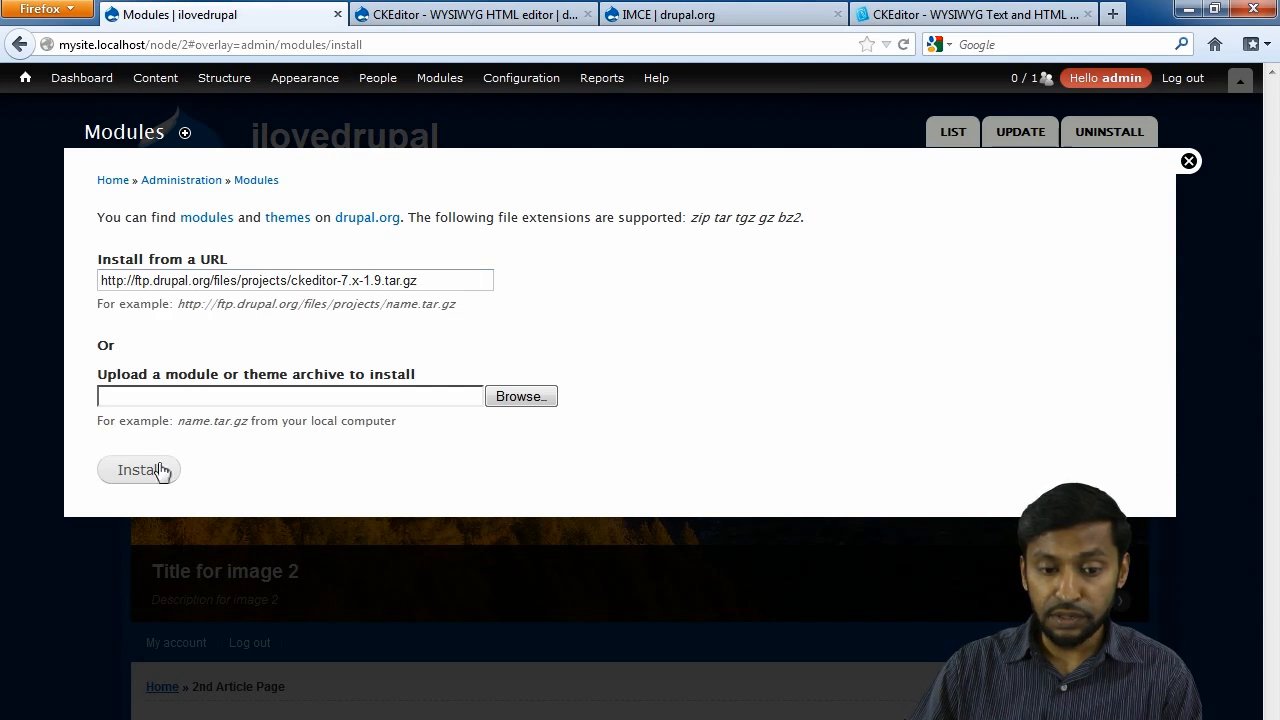
left_click(166, 472)
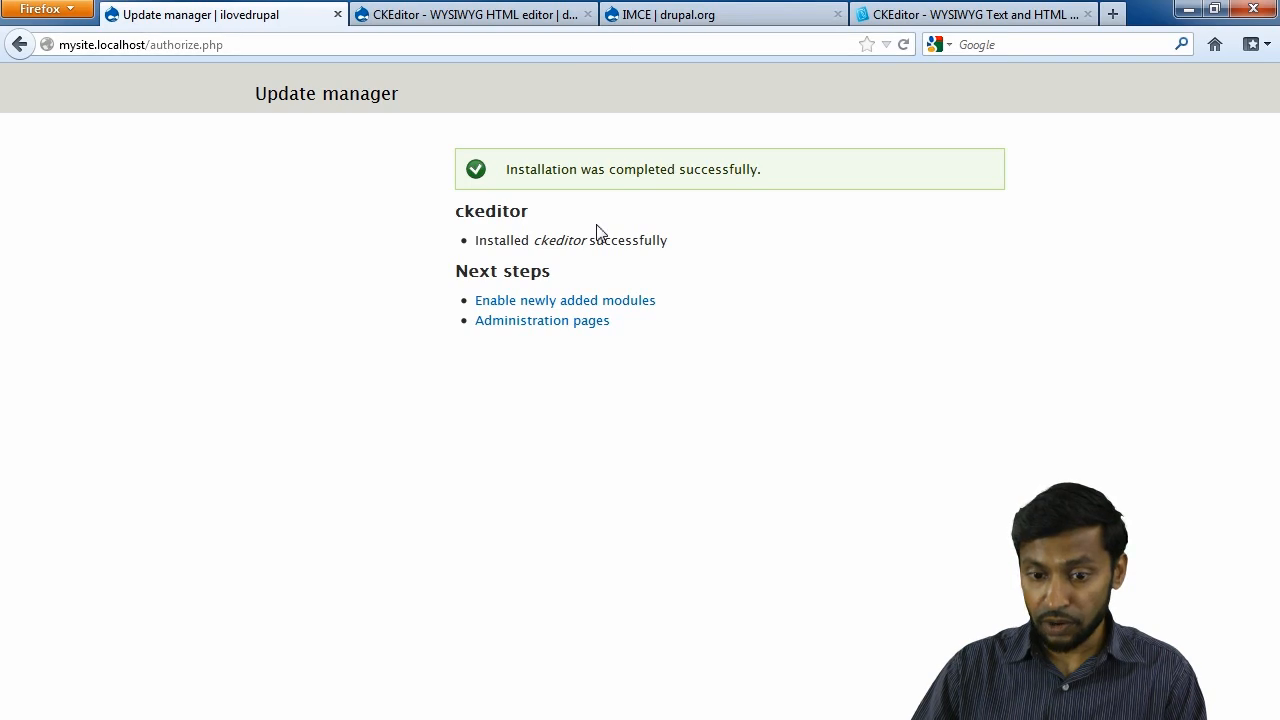
Step: Leave the Update manager and open the site's page for installing a new module
left_click(514, 322)
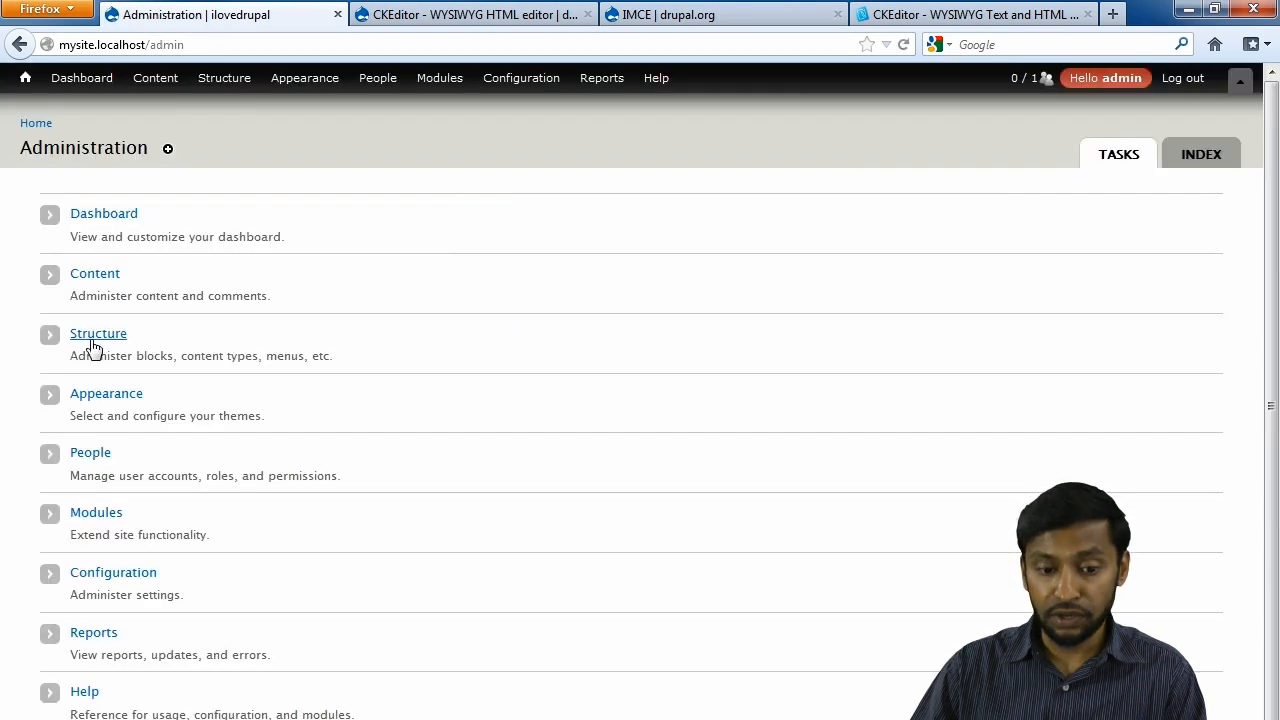
mouse_move(440, 78)
left_click(456, 104)
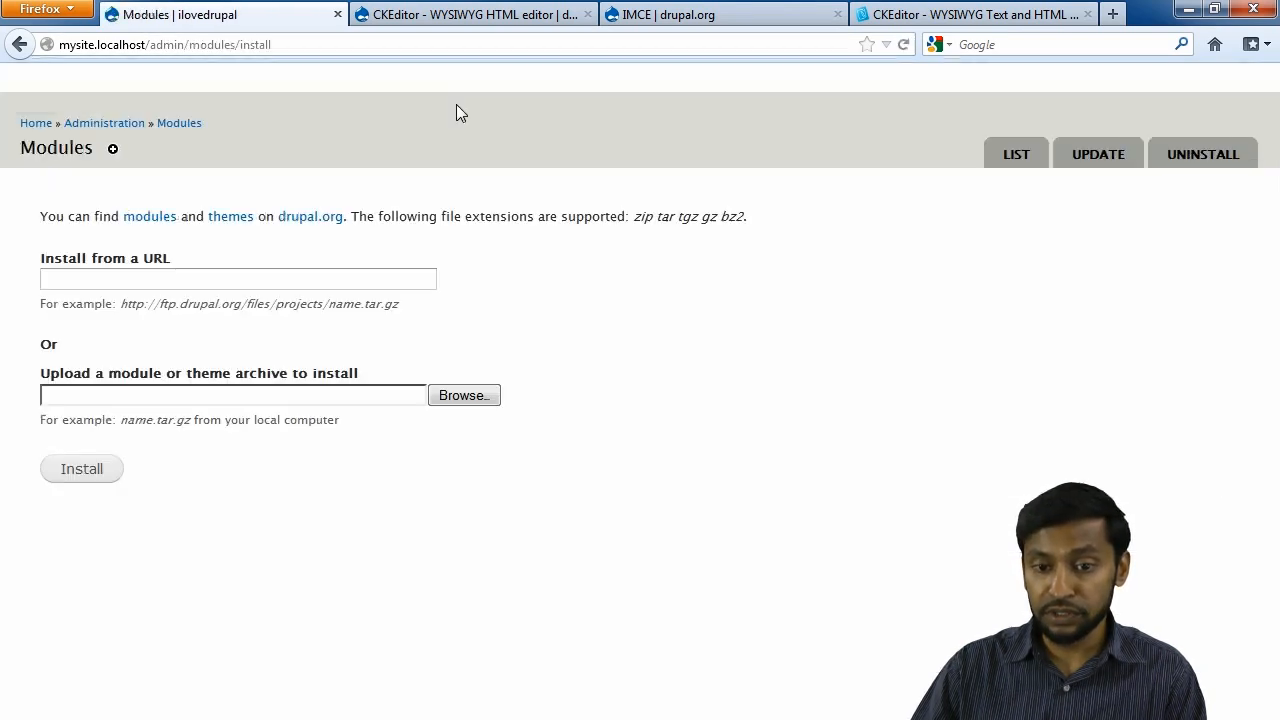
Step: Copy the link address of the IMCE 7.x-1.5 tar.gz release from its drupal.org project page
left_click(695, 14)
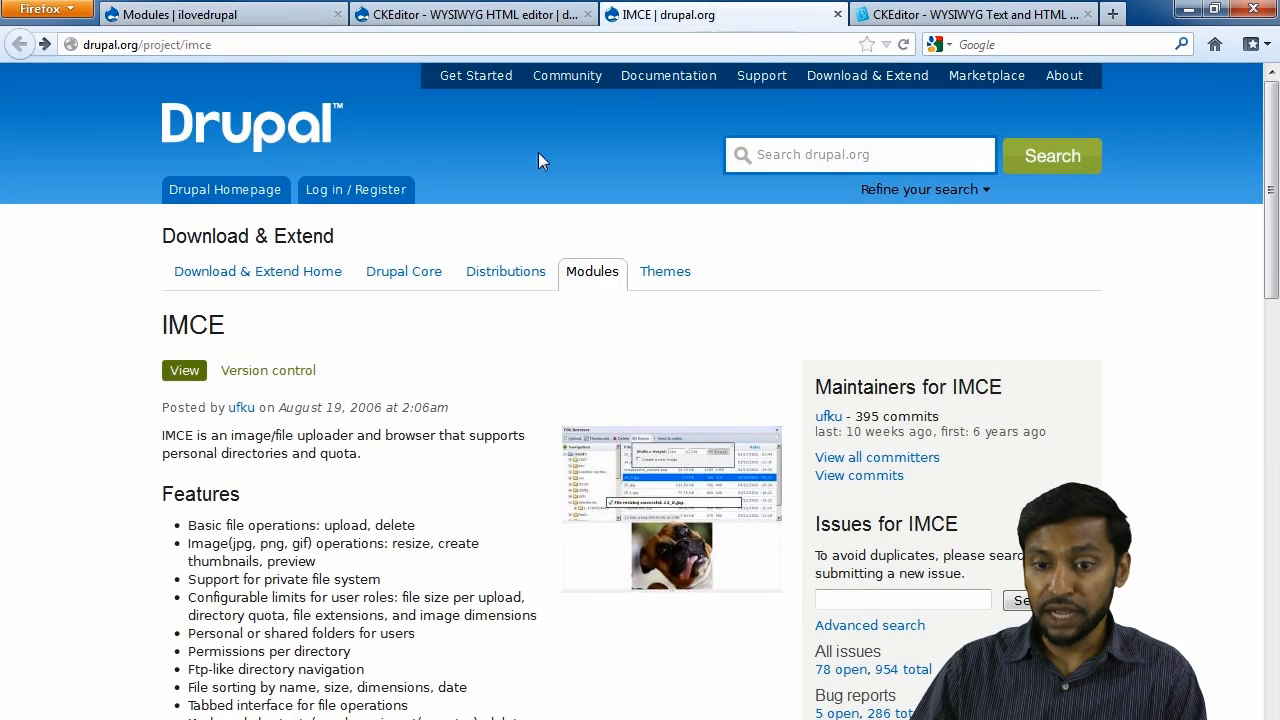
scroll(538, 160, "down", 15)
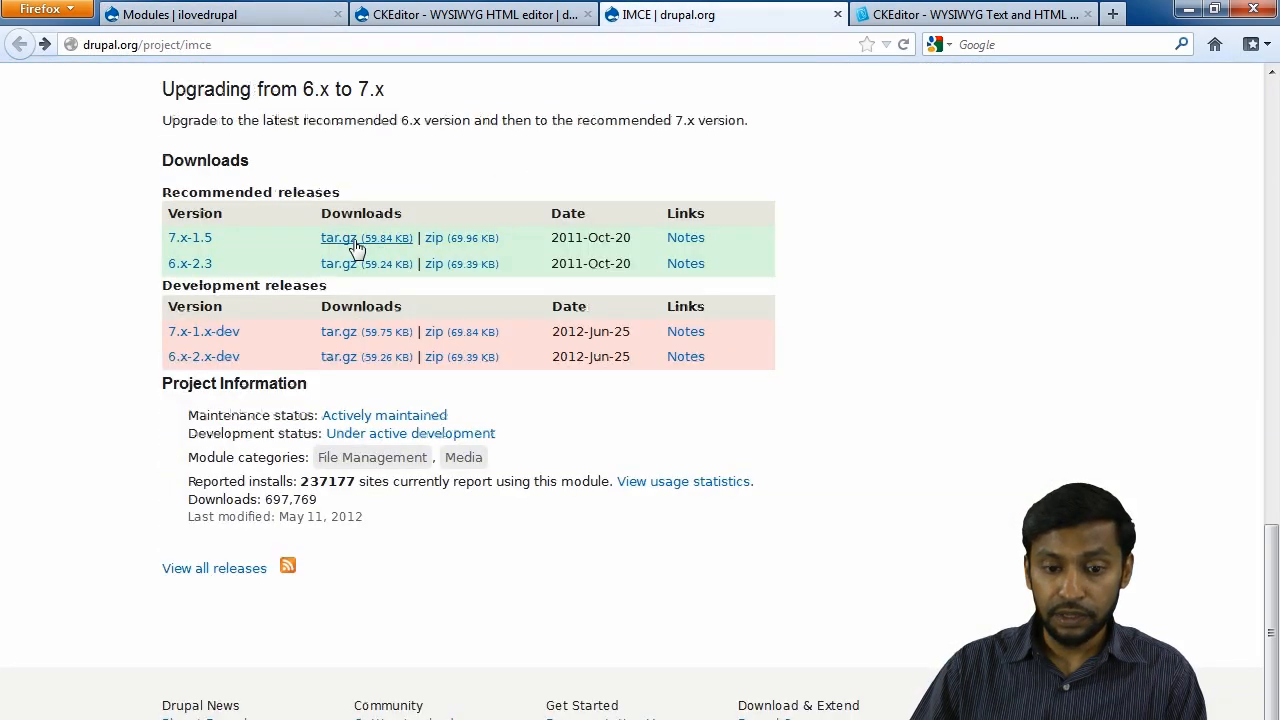
right_click(357, 245)
left_click(444, 374)
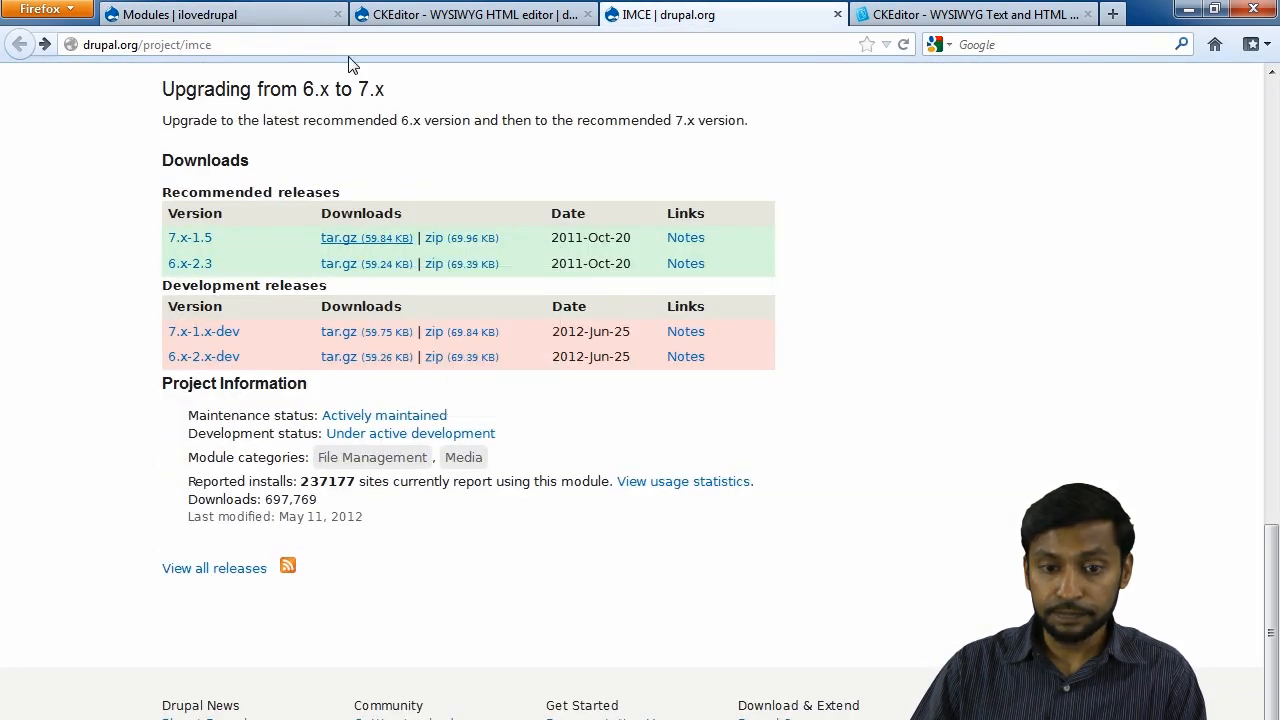
left_click(295, 12)
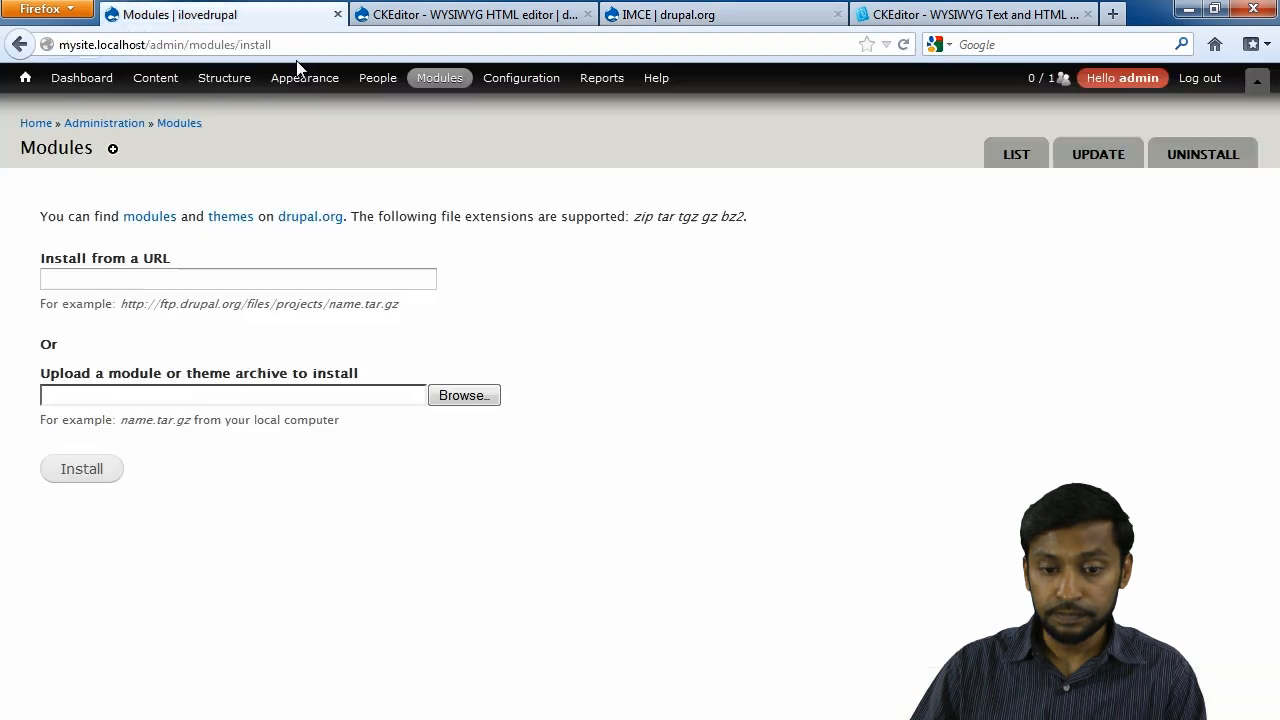
left_click(246, 279)
type("http://ftp.drupal.org/files/projects/imce-7.x-1.5.tar.gz")
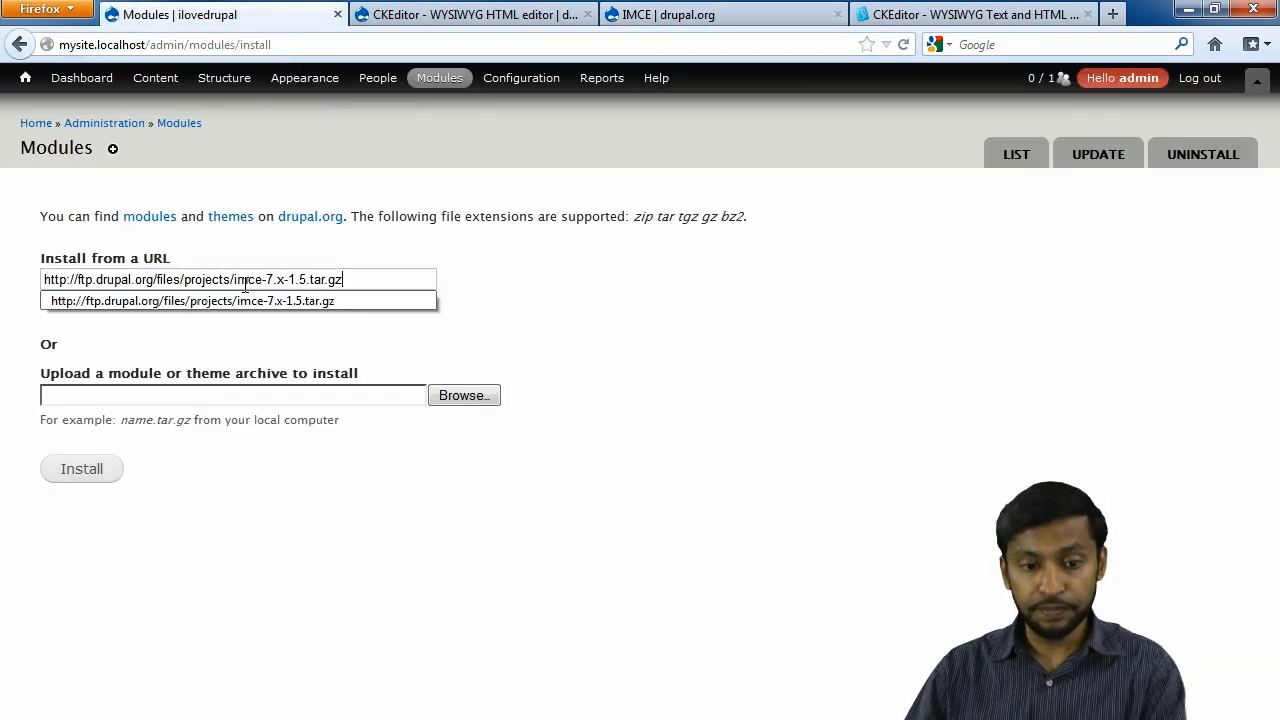
left_click(86, 477)
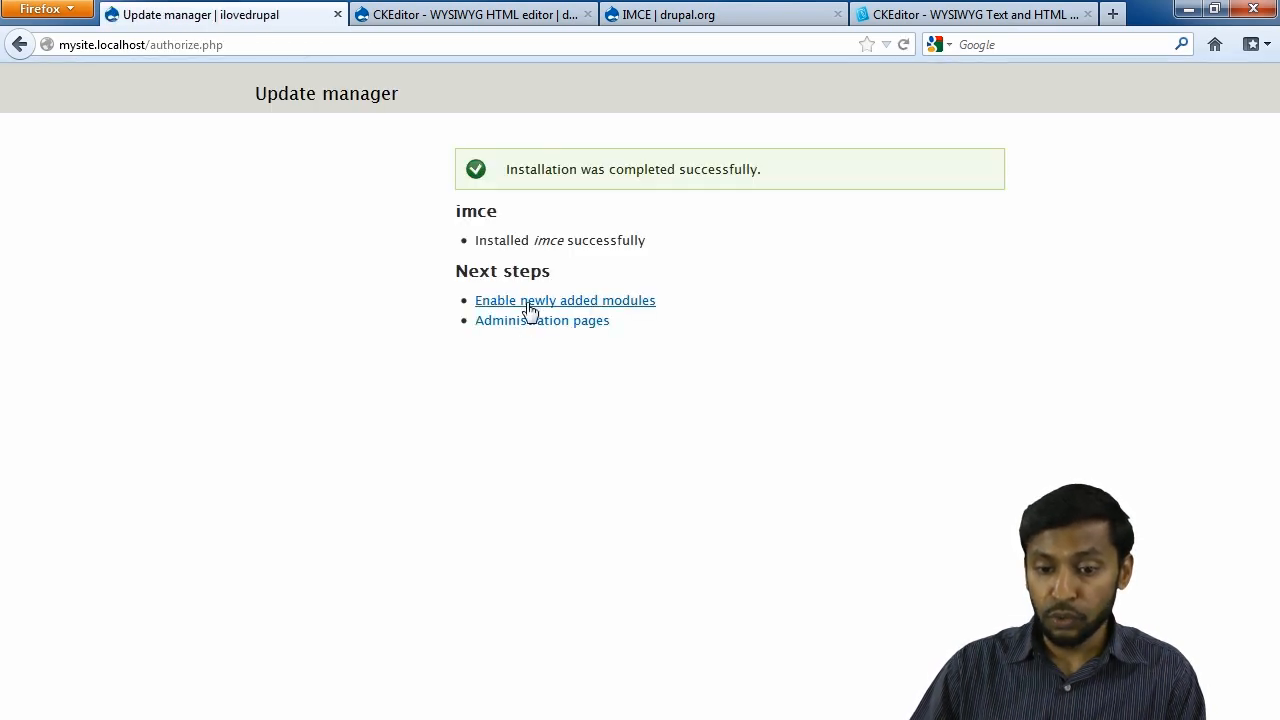
Step: Enable the newly added IMCE and CKEditor modules and save the module configuration
left_click(530, 304)
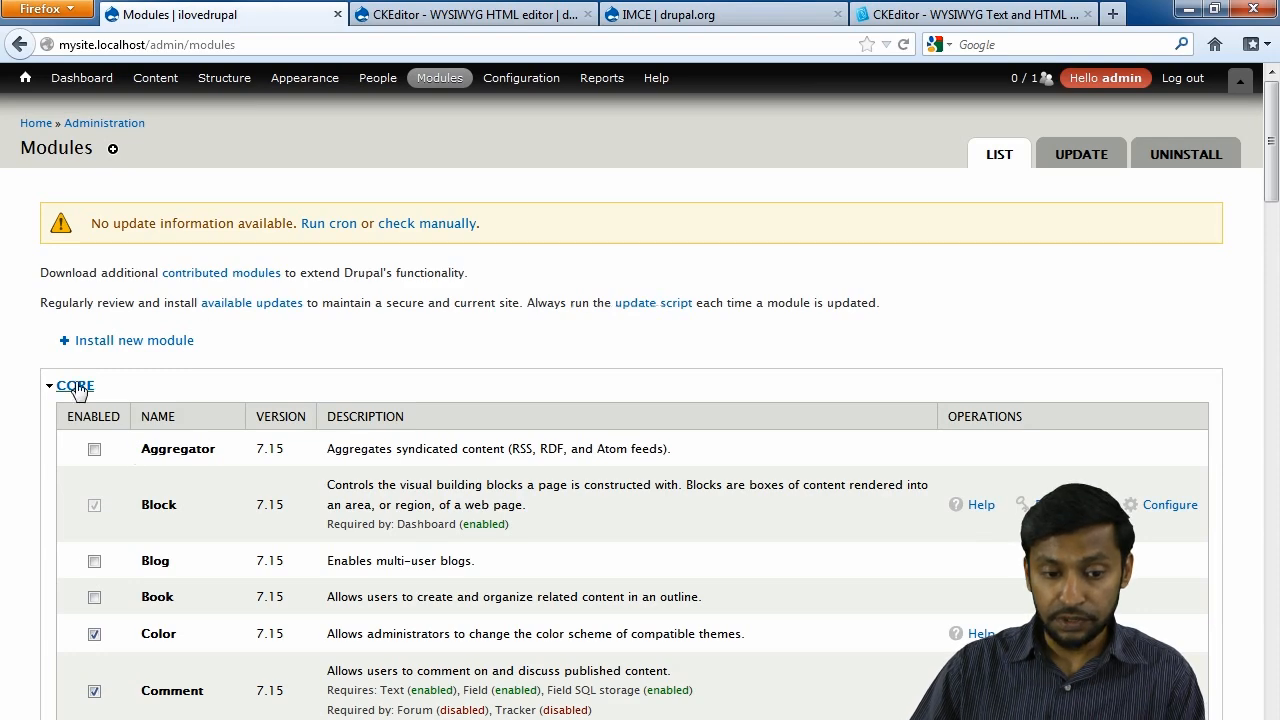
left_click(80, 387)
scroll(243, 366, "down", 5)
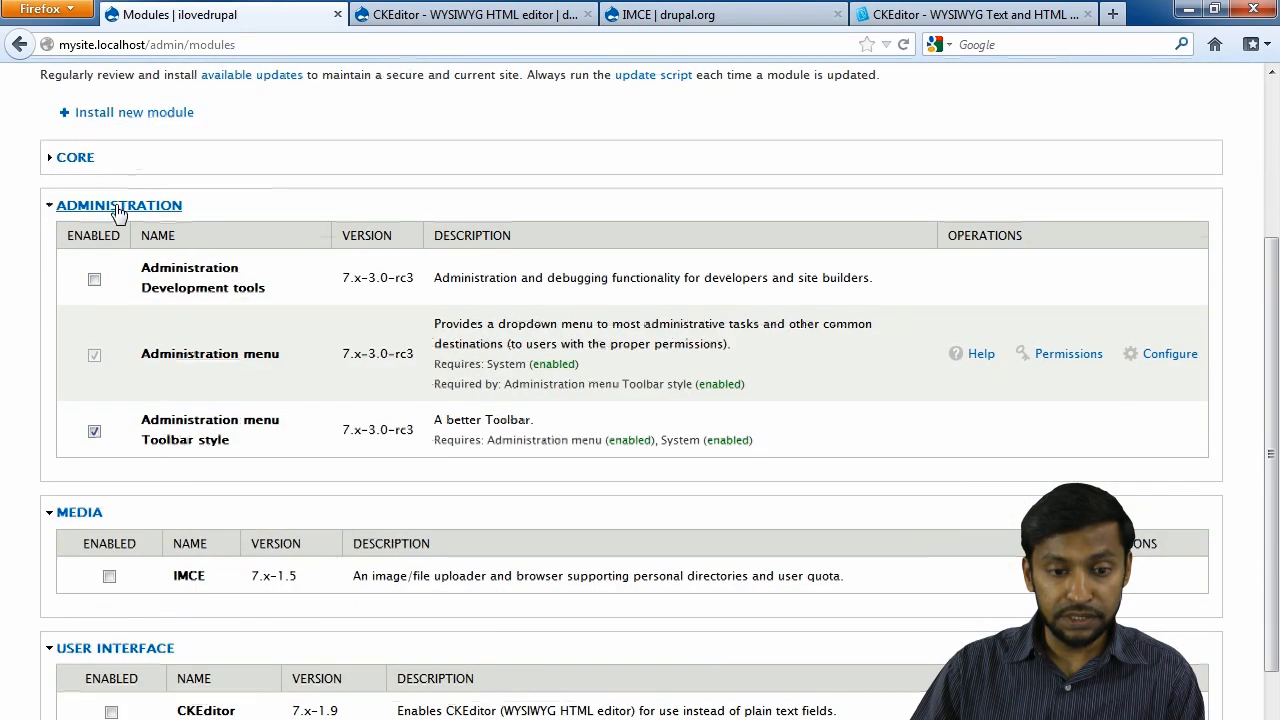
left_click(155, 209)
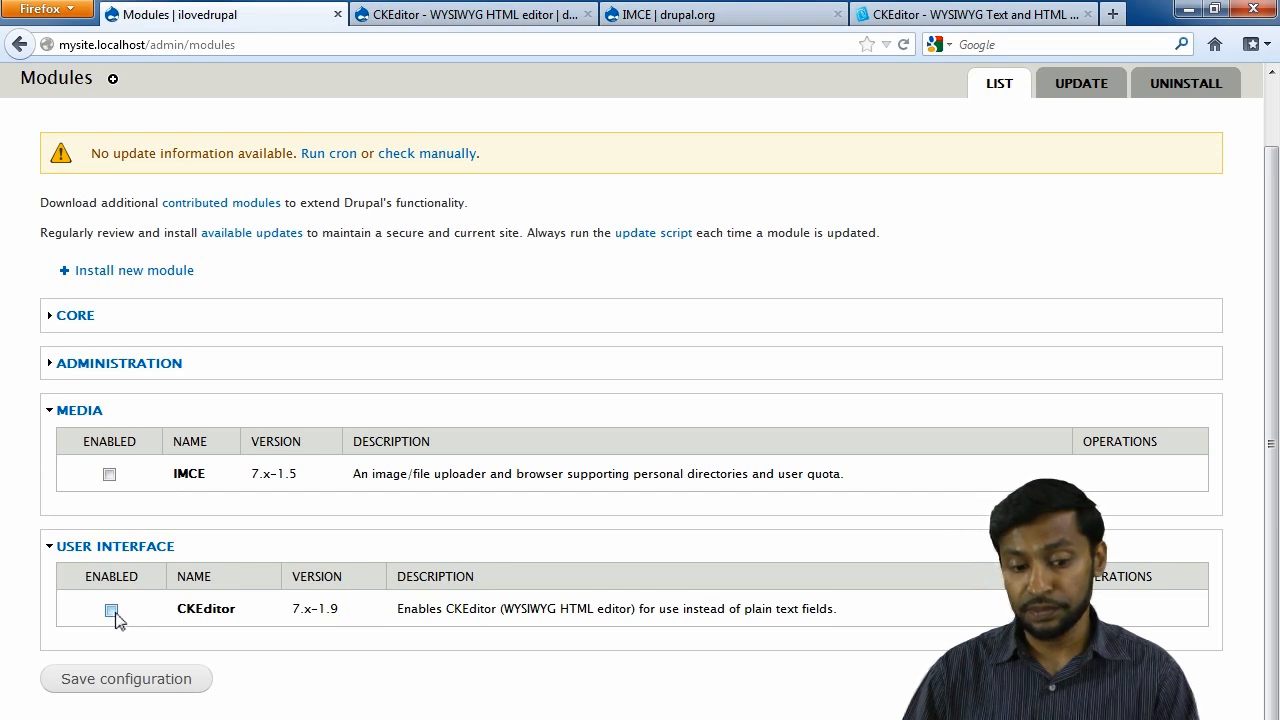
left_click(110, 476)
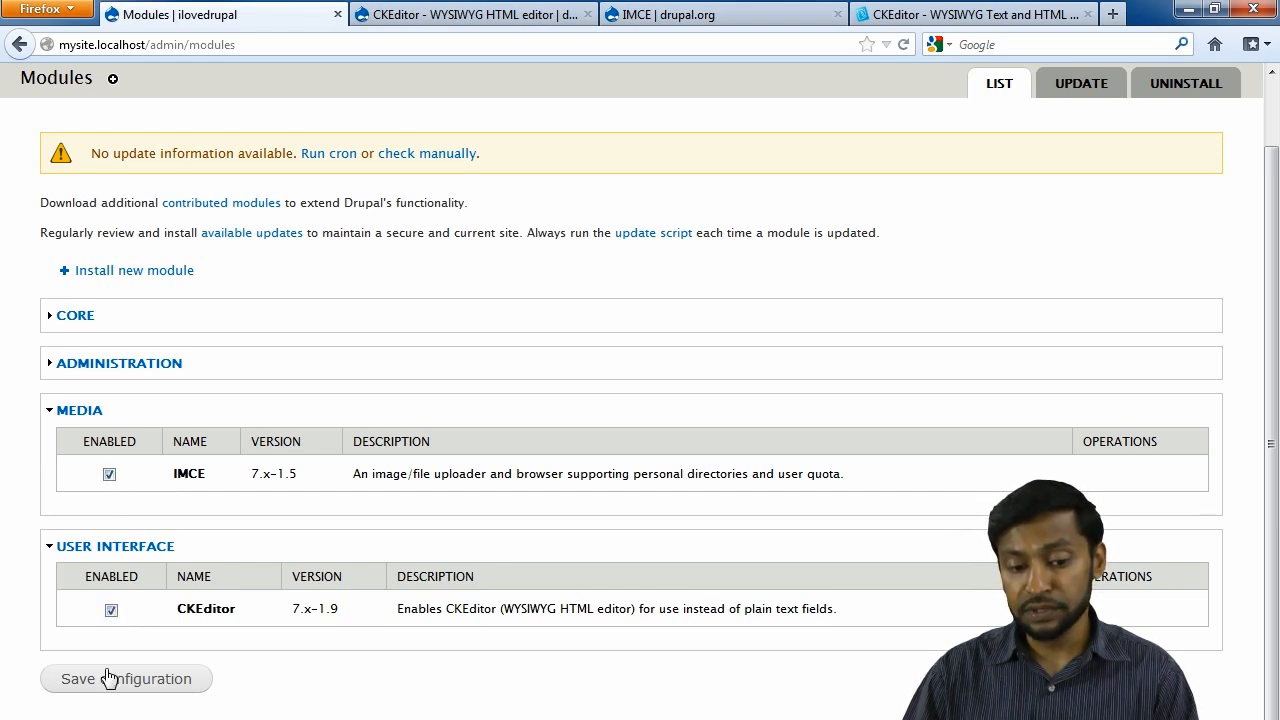
left_click(110, 679)
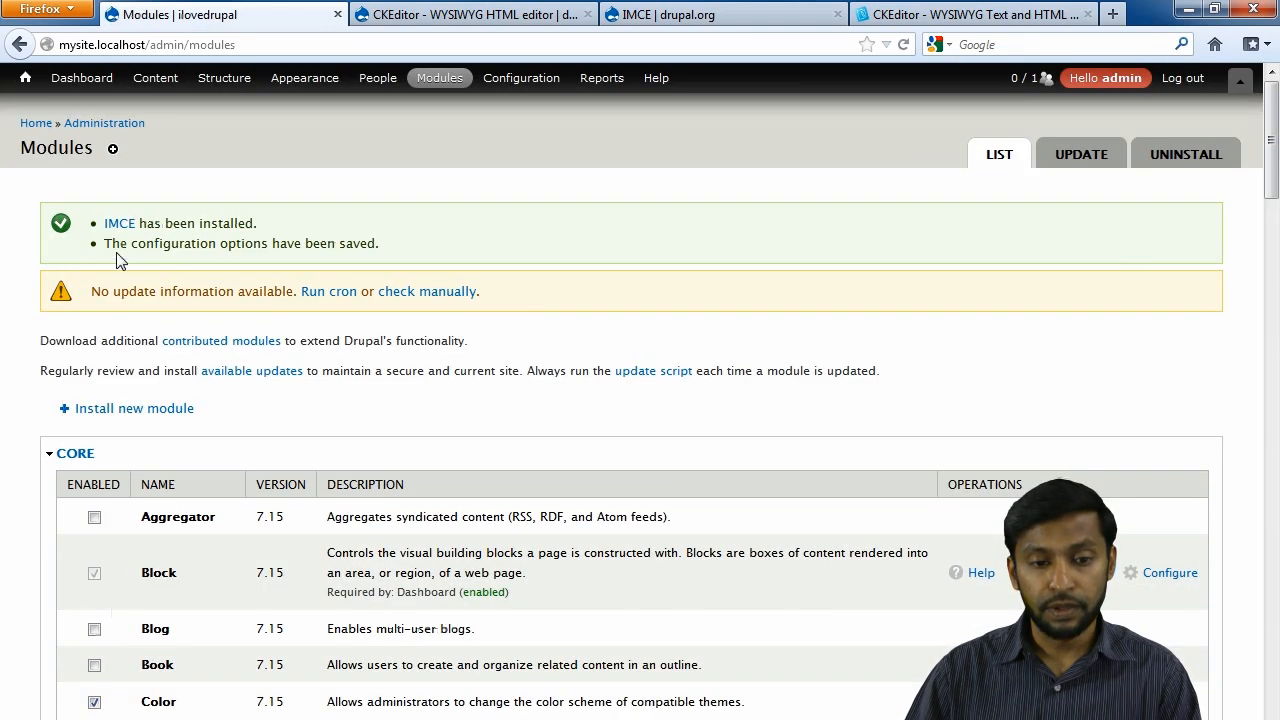
Step: Return to the site's front page and set Bartik 7.15 as the default theme
left_click(38, 126)
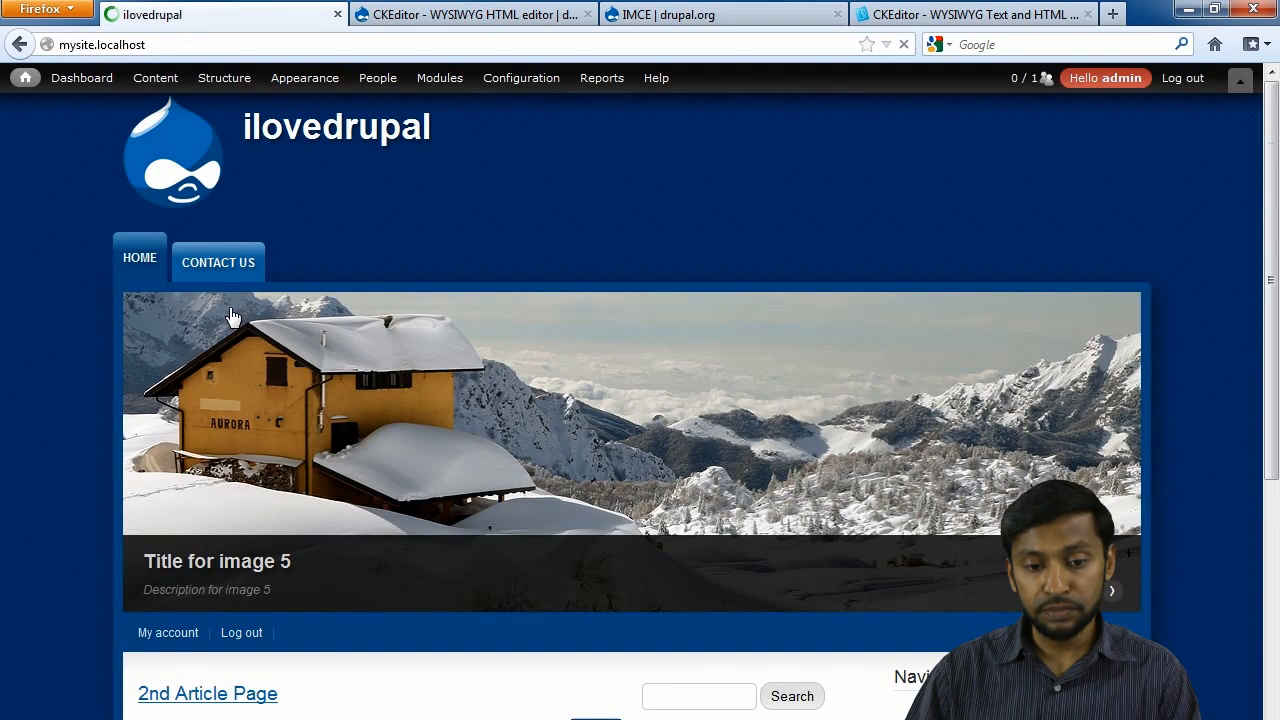
left_click(305, 80)
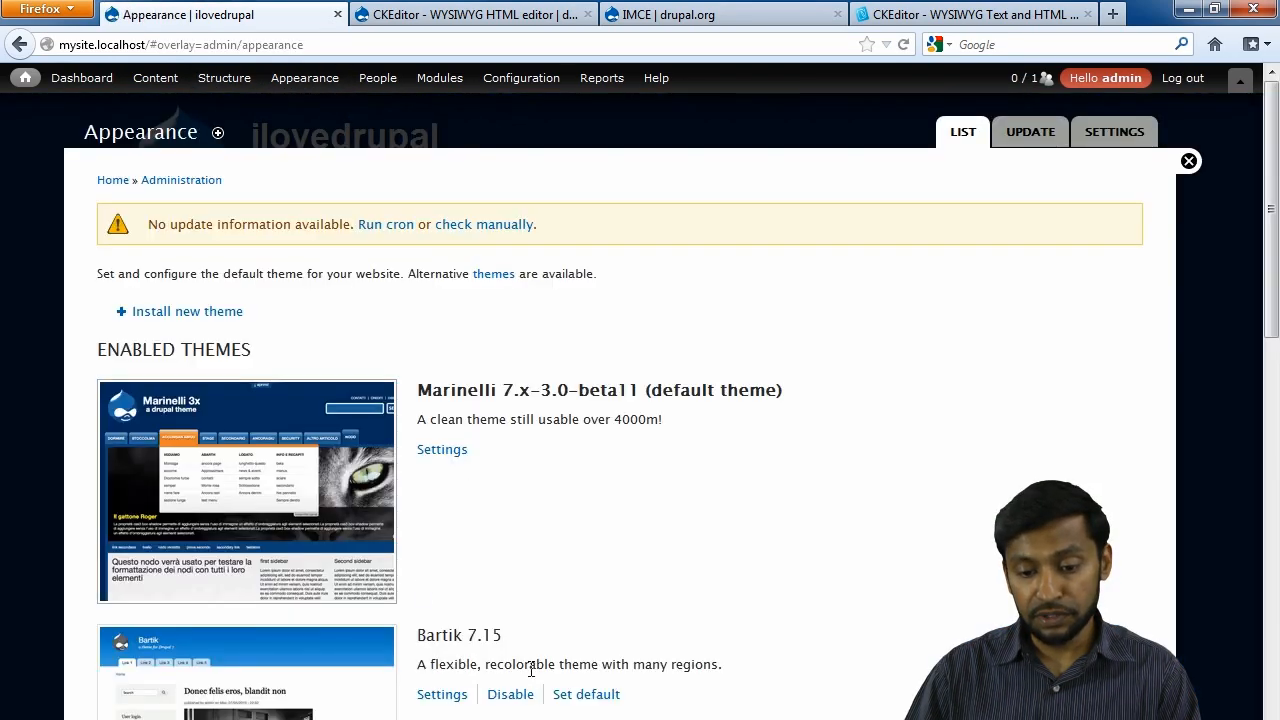
left_click(577, 696)
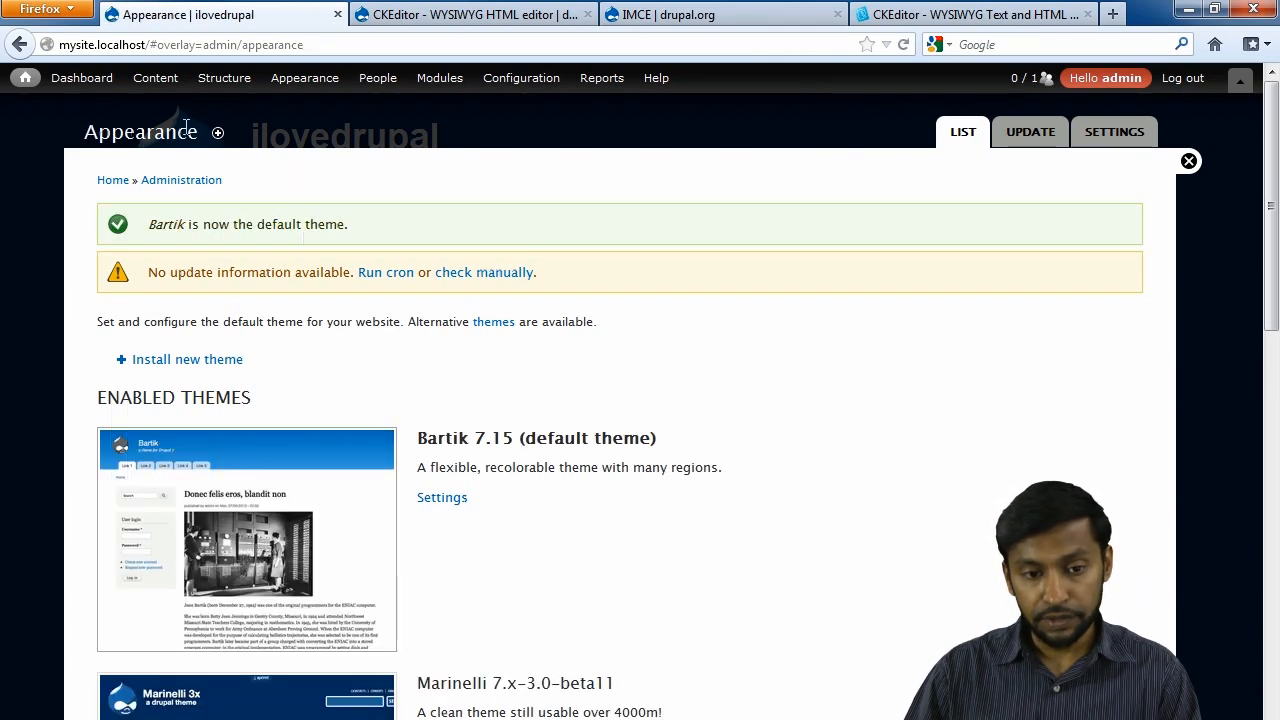
Step: Go to the site's front page and open the article "2nd Article Page" for editing to check its Body editor
left_click(36, 79)
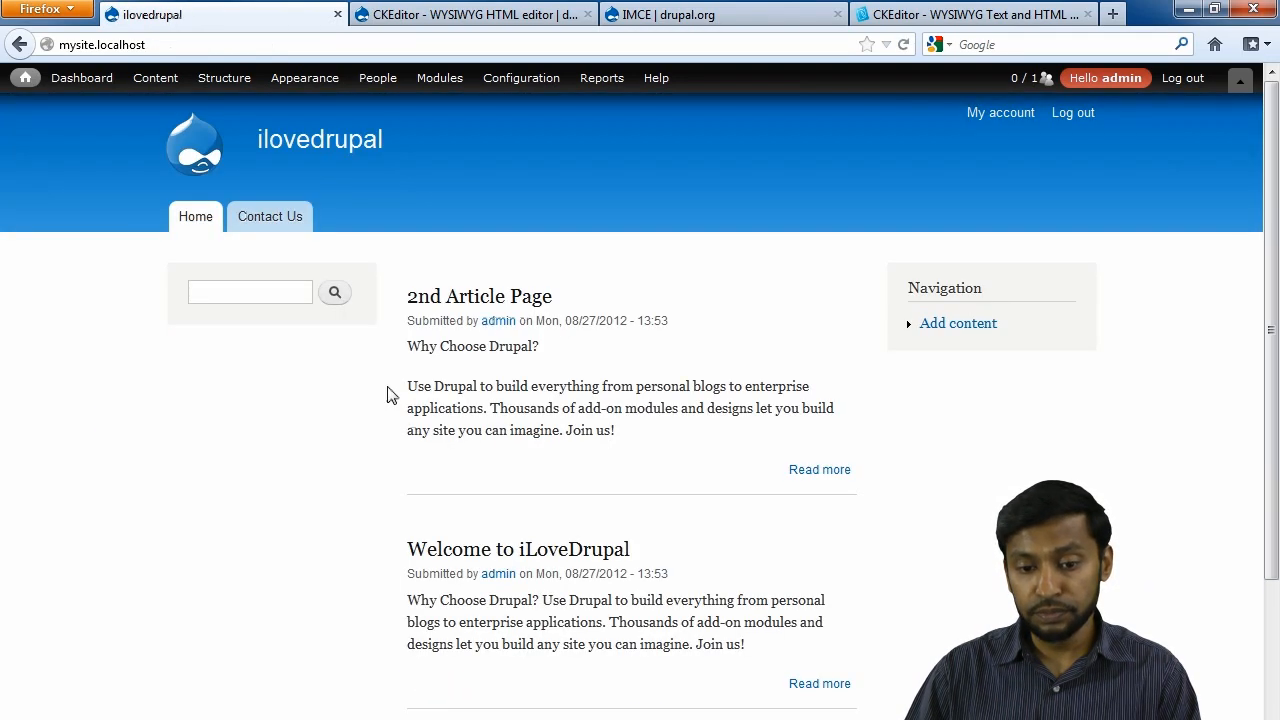
left_click(522, 297)
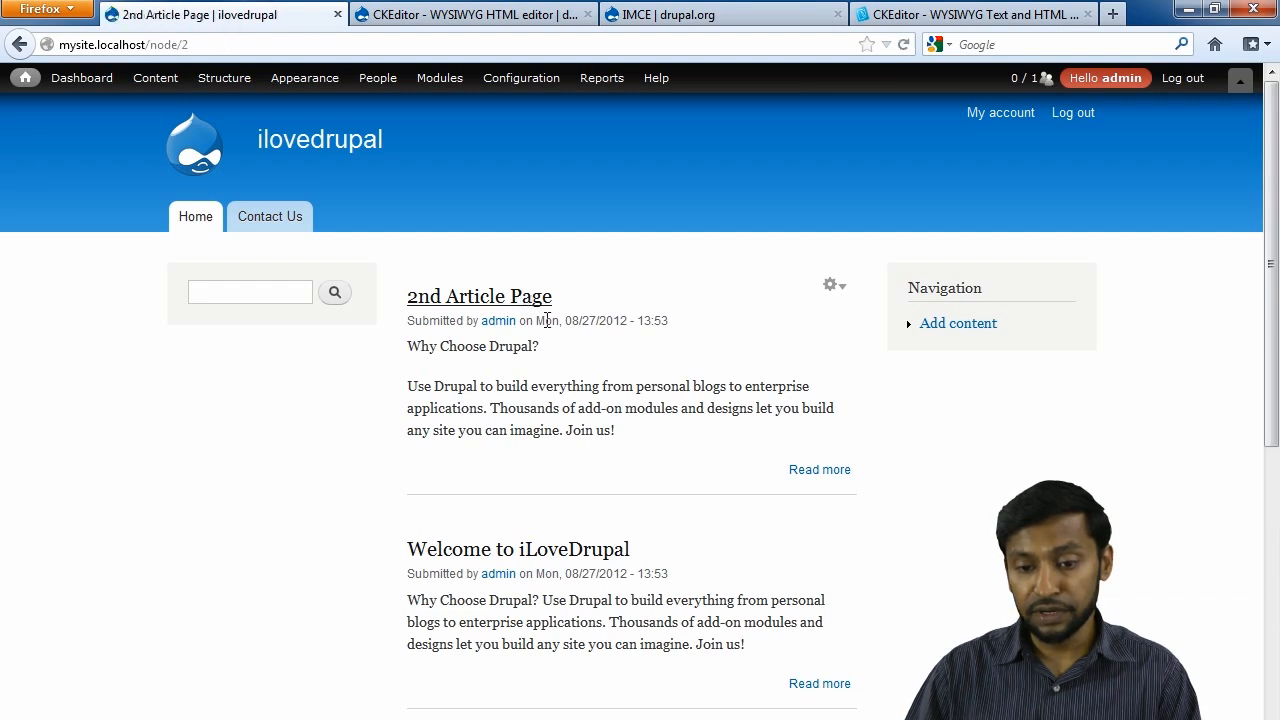
left_click(490, 362)
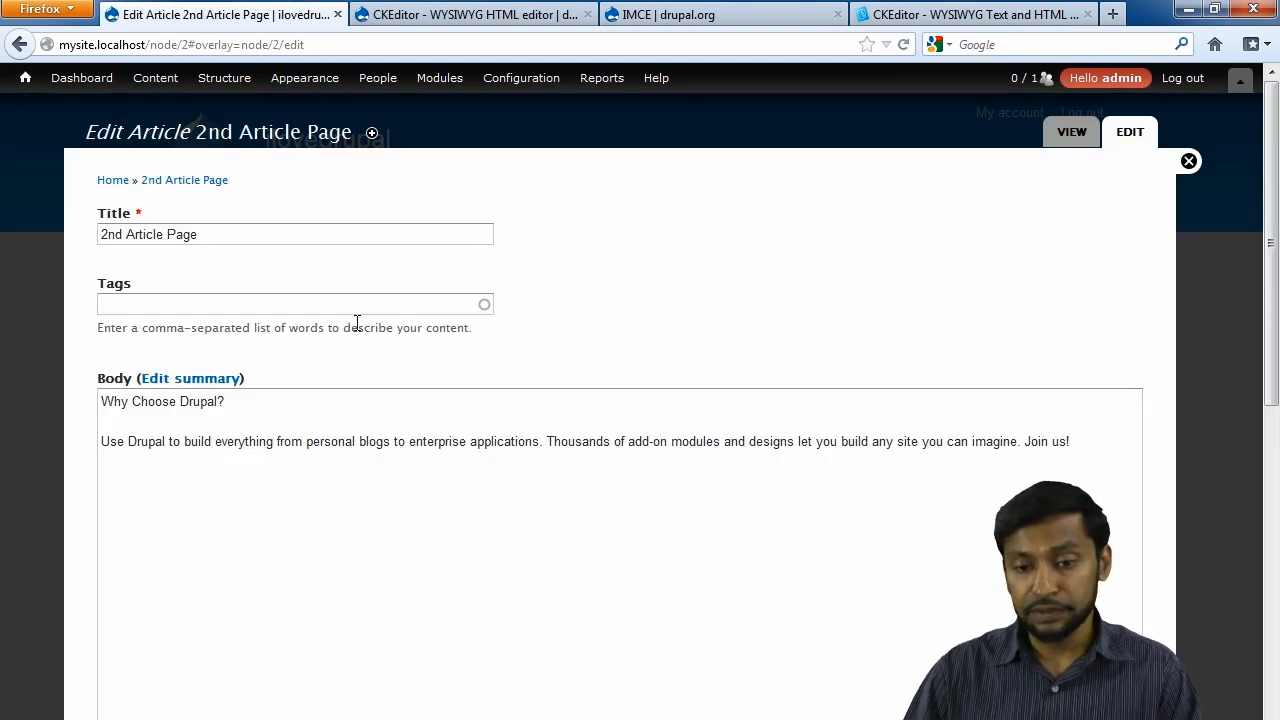
Step: Check the CKEditor entry in the site's status report, and view the ckeditor.com website
mouse_move(600, 80)
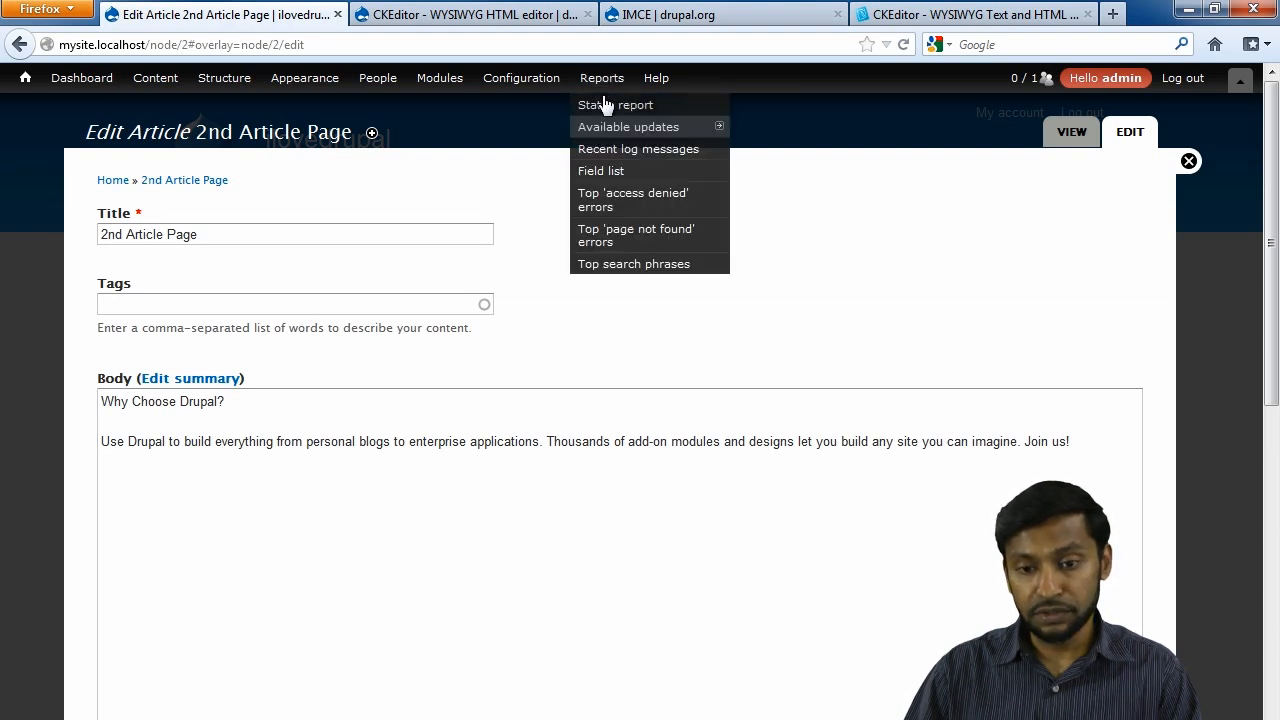
left_click(608, 105)
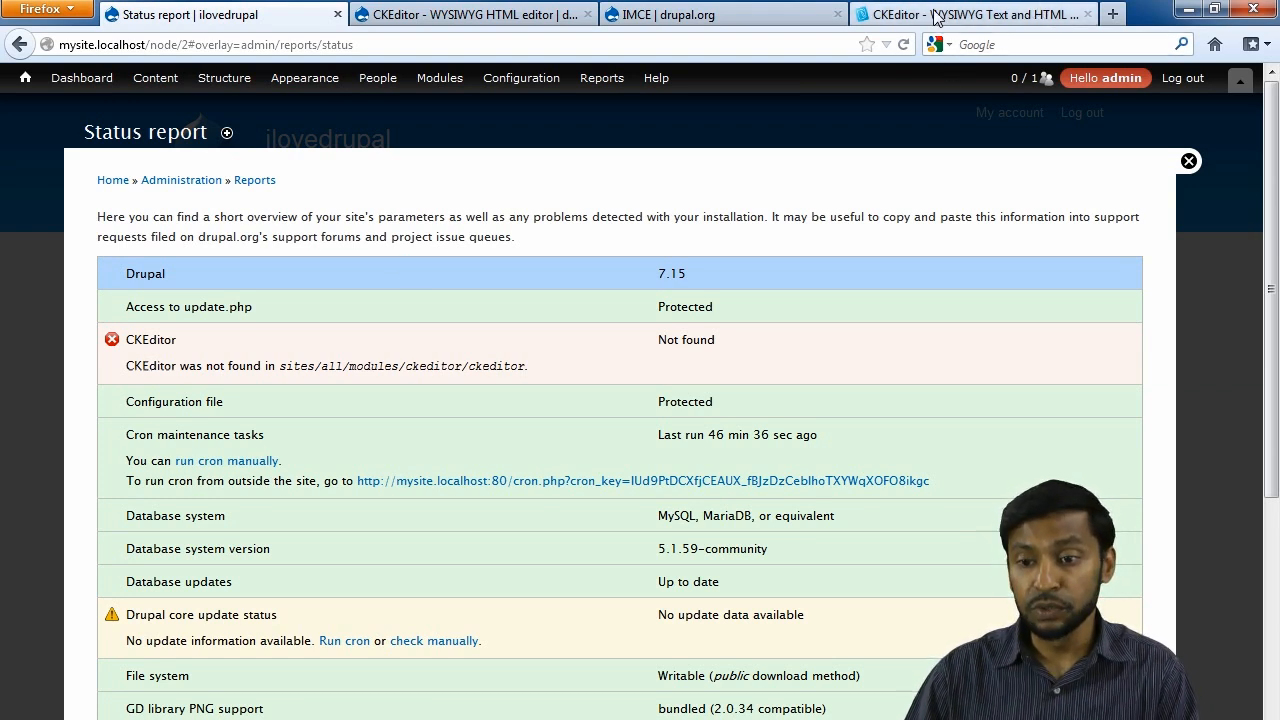
left_click(965, 14)
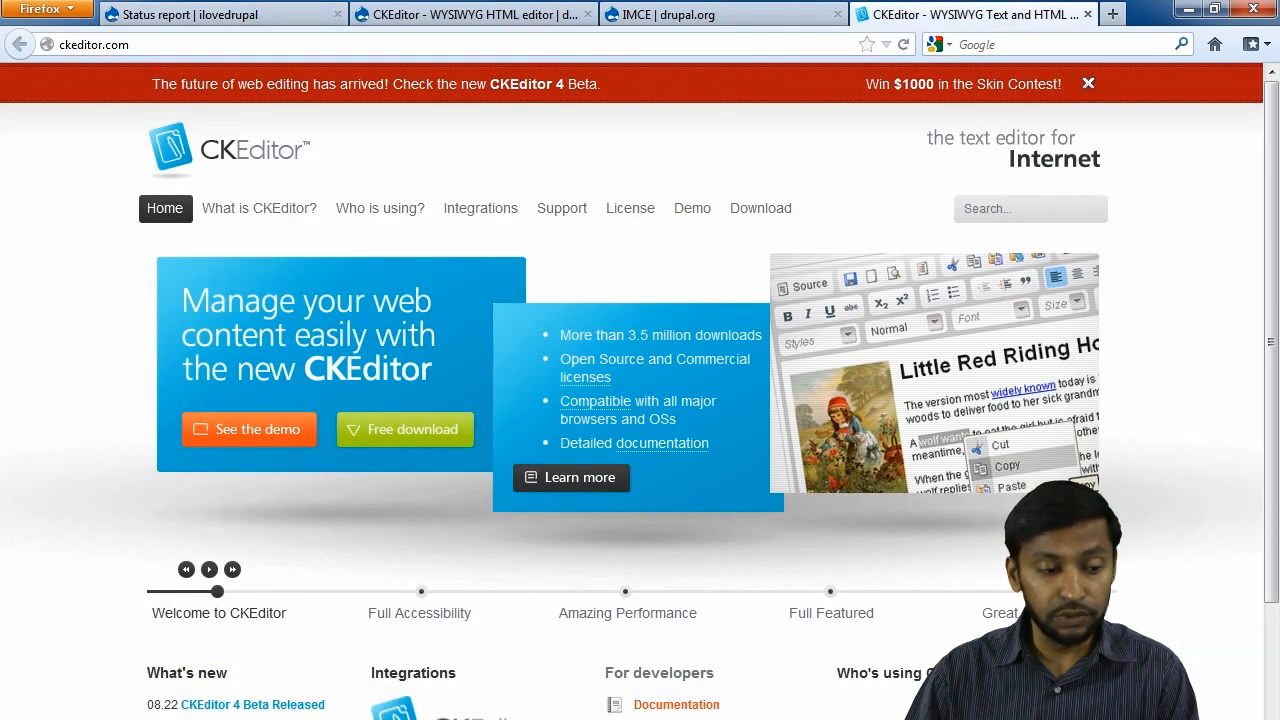
Step: Switch to Windows Explorer and delete the ckeditor subfolder inside drupal7\sites\all\modules\ckeditor
key("alt+Tab")
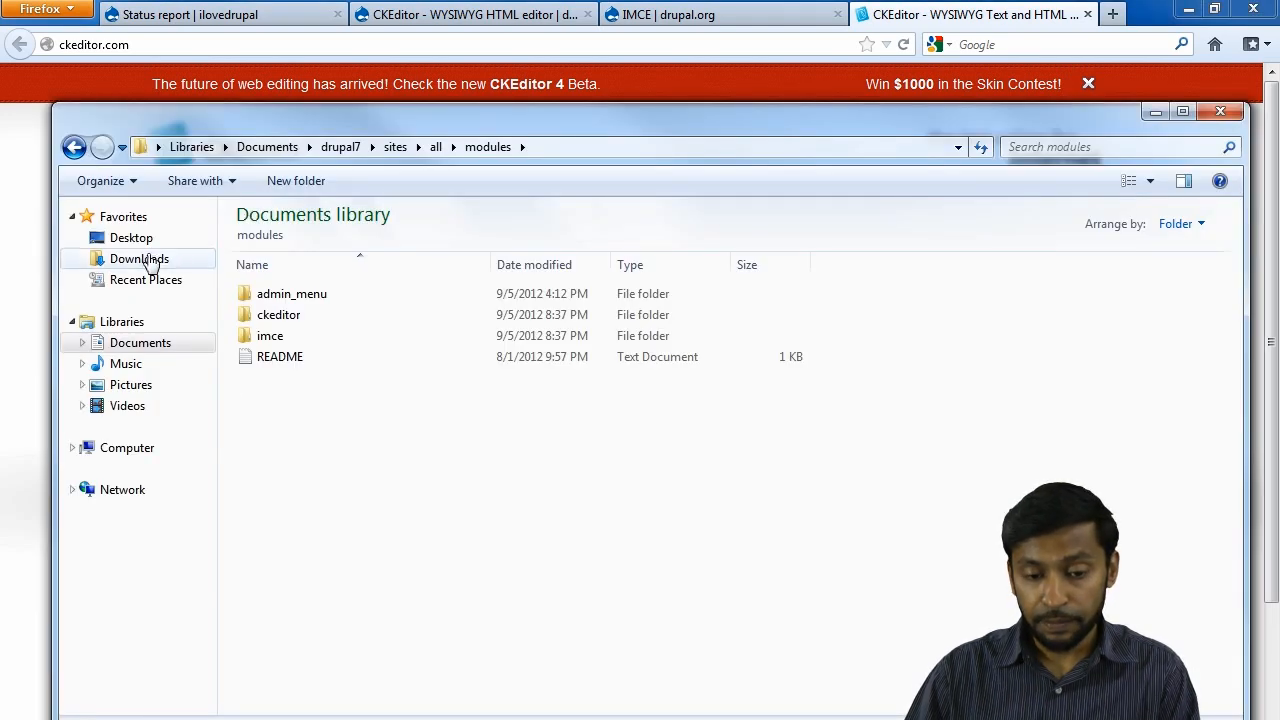
double_click(288, 314)
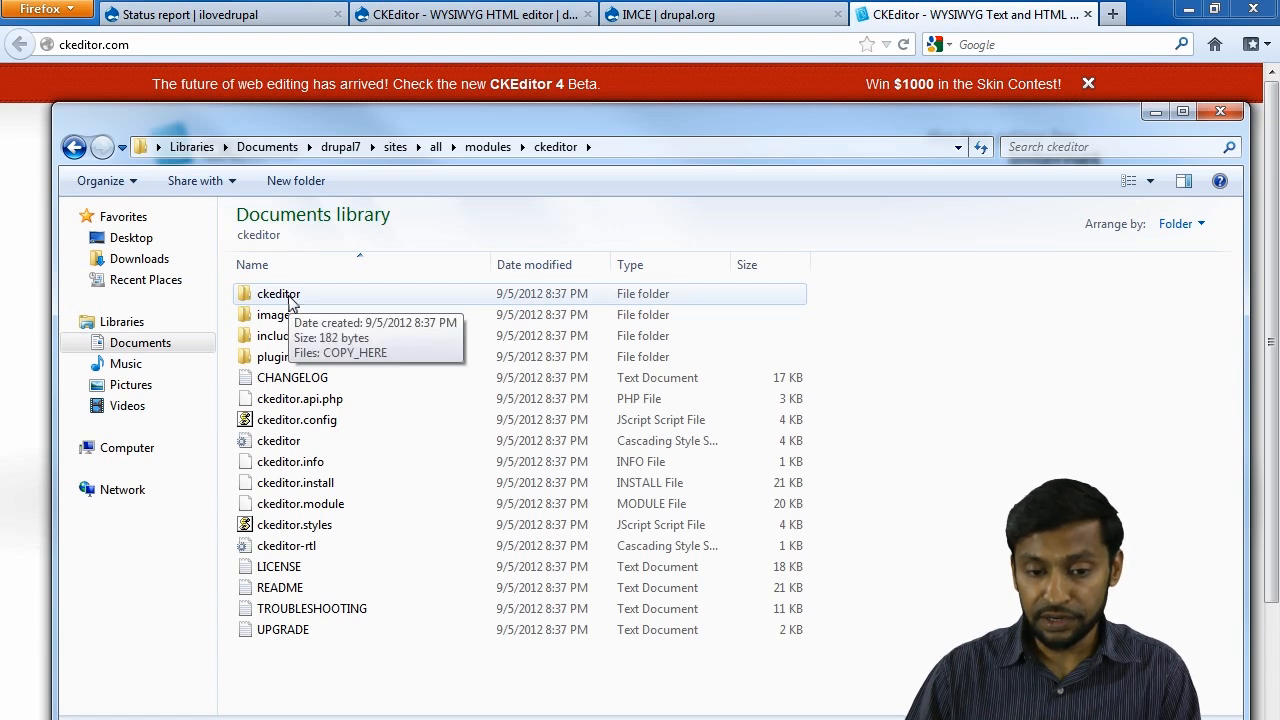
double_click(290, 303)
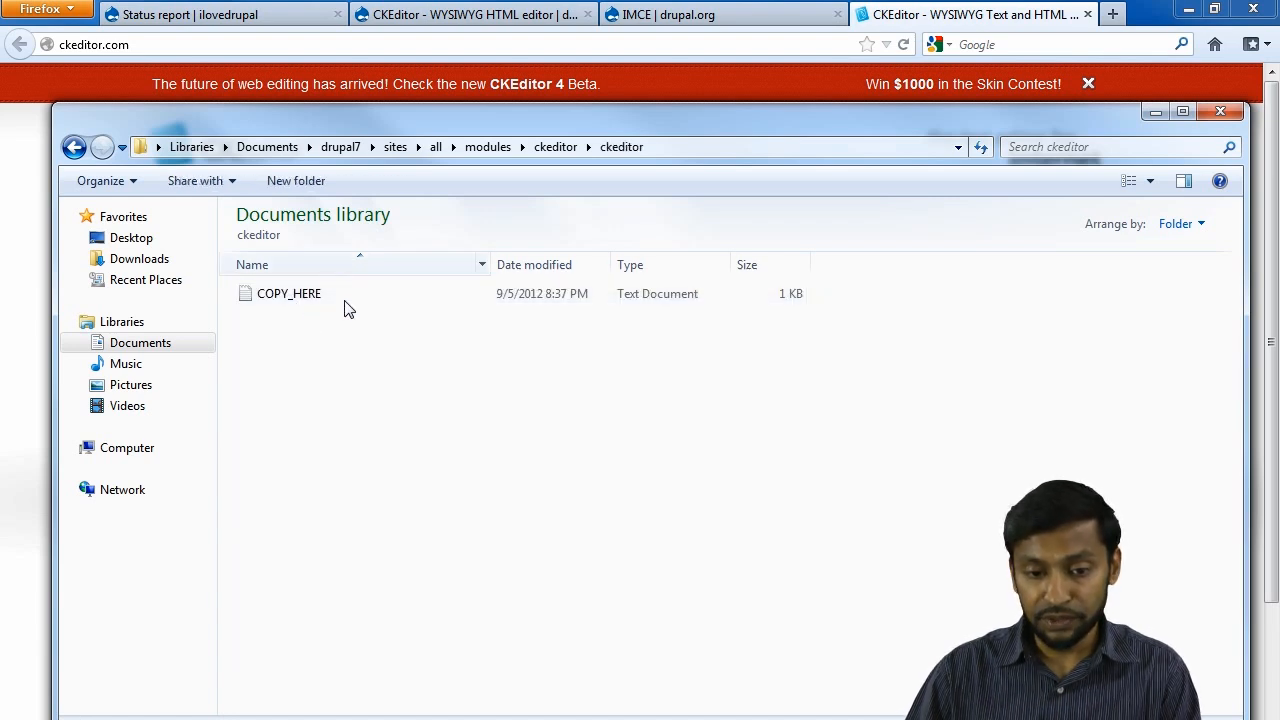
left_click(556, 147)
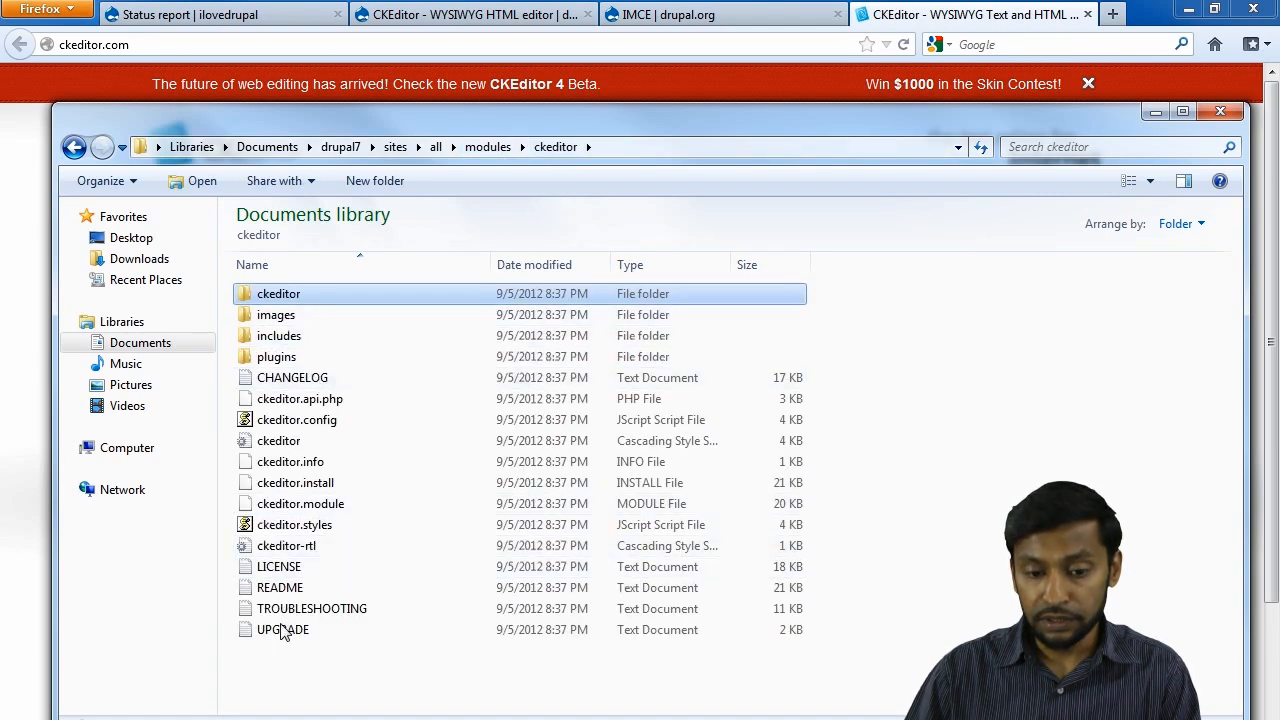
left_click(343, 295)
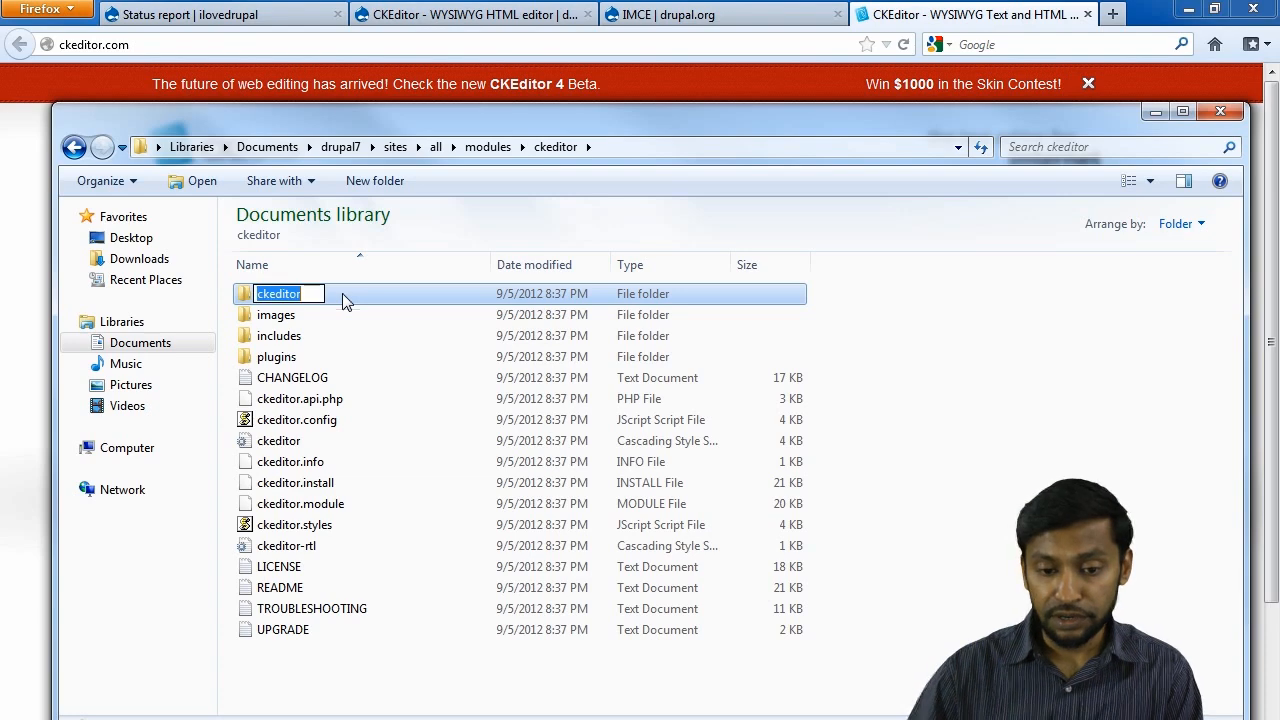
left_click(343, 295)
key("Delete")
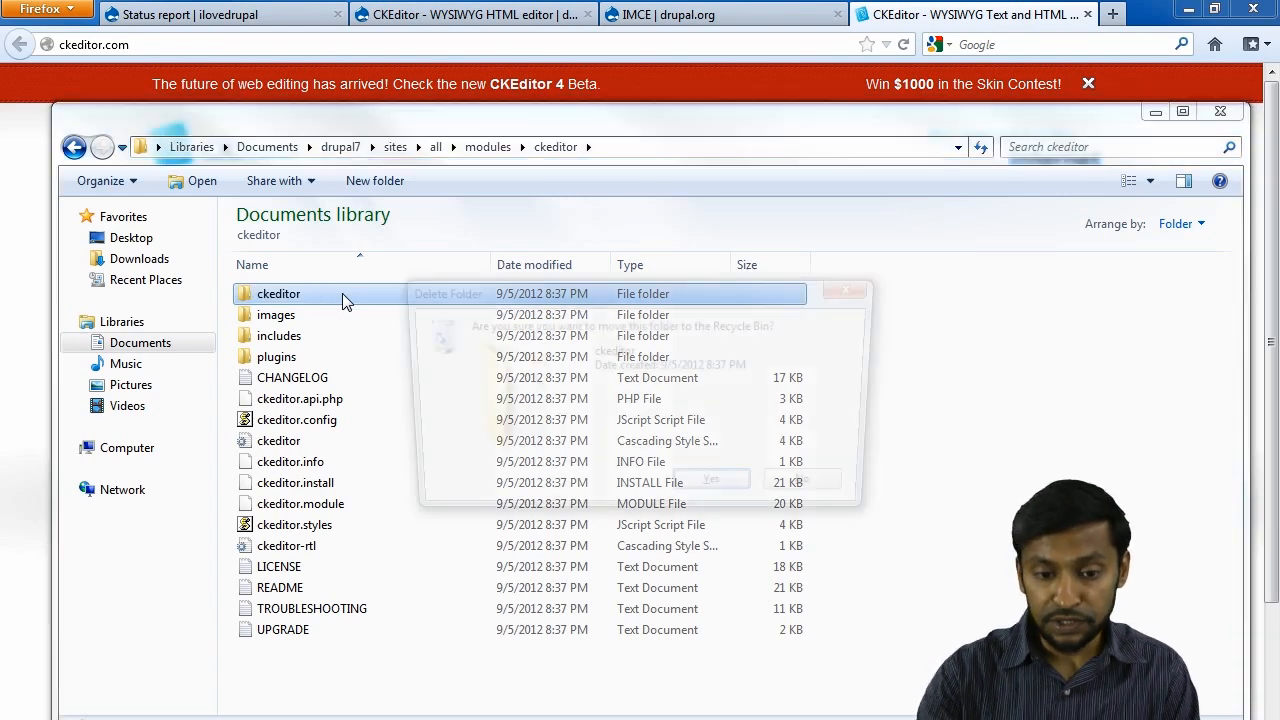
left_click(736, 491)
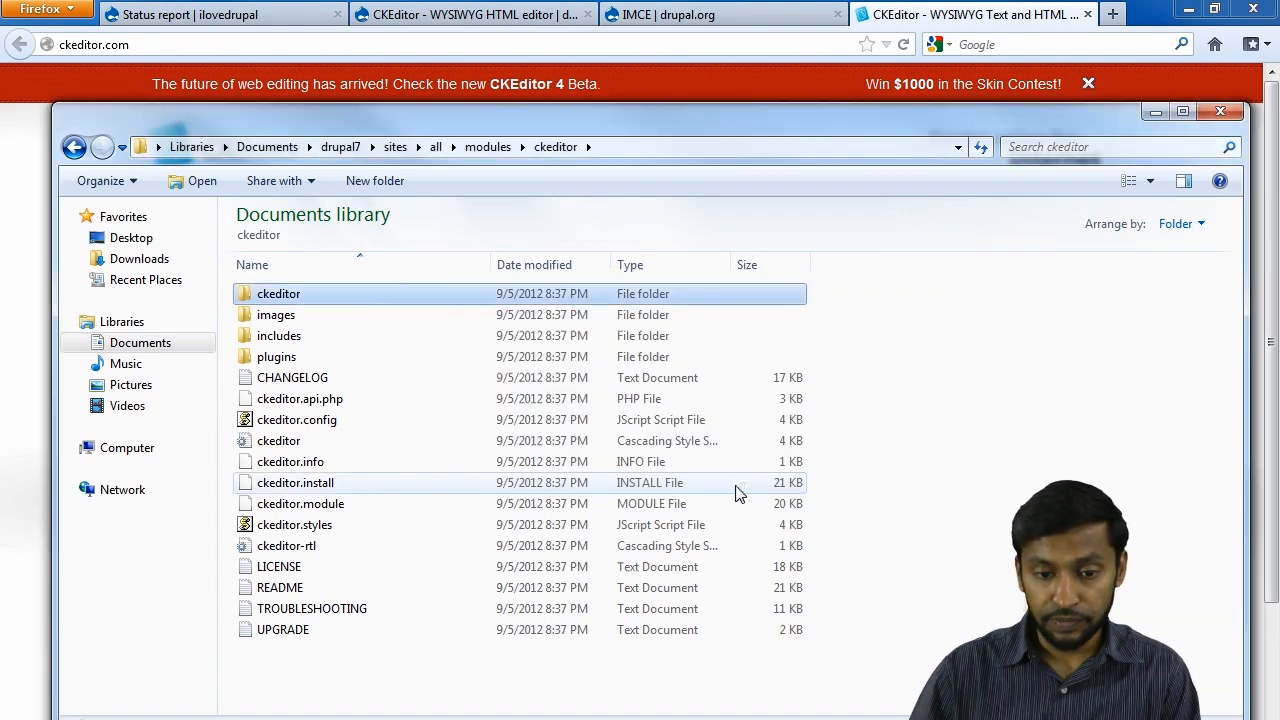
Step: Copy the ckeditor folder from Downloads into drupal7\sites\all\modules\ckeditor
left_click(138, 268)
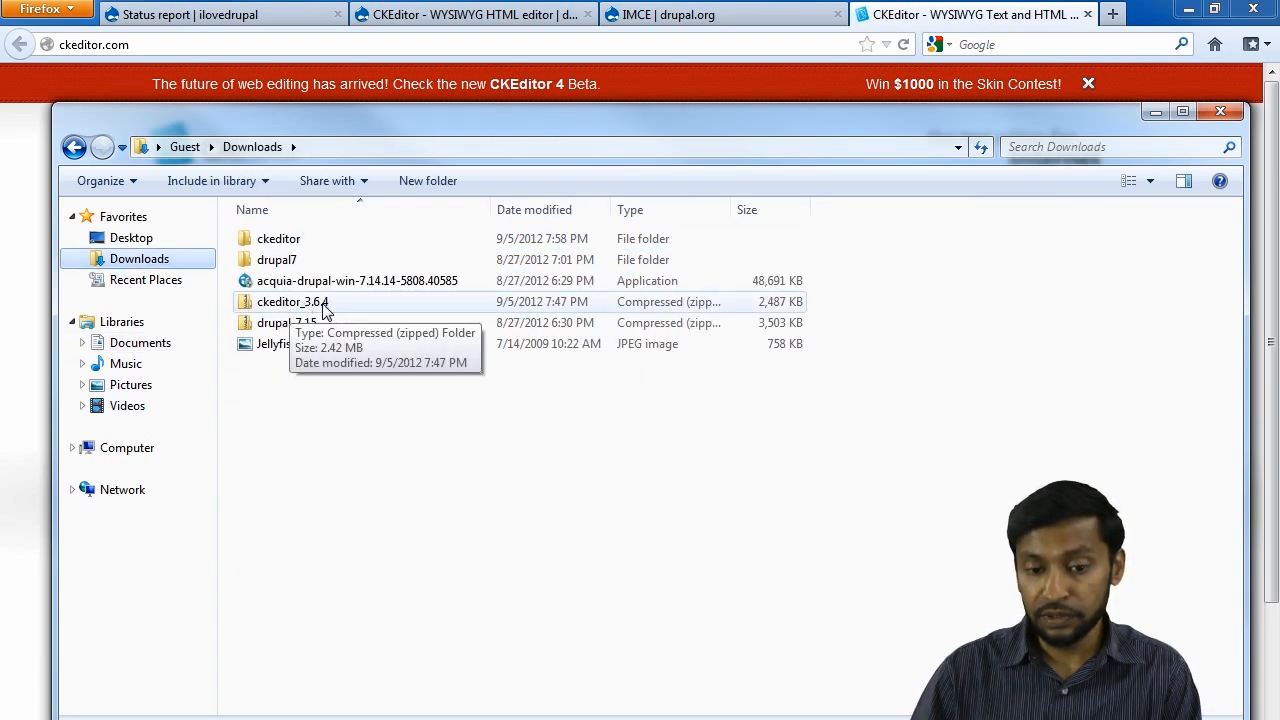
left_click(288, 242)
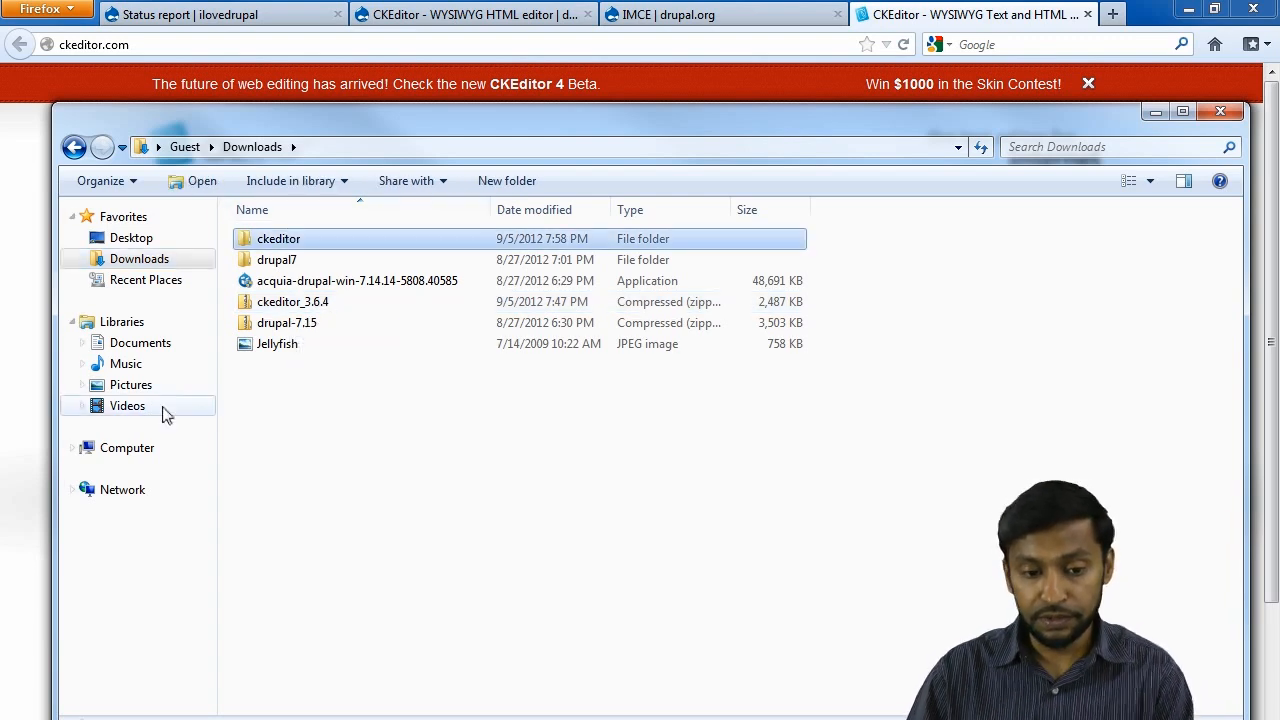
left_click(166, 343)
double_click(278, 539)
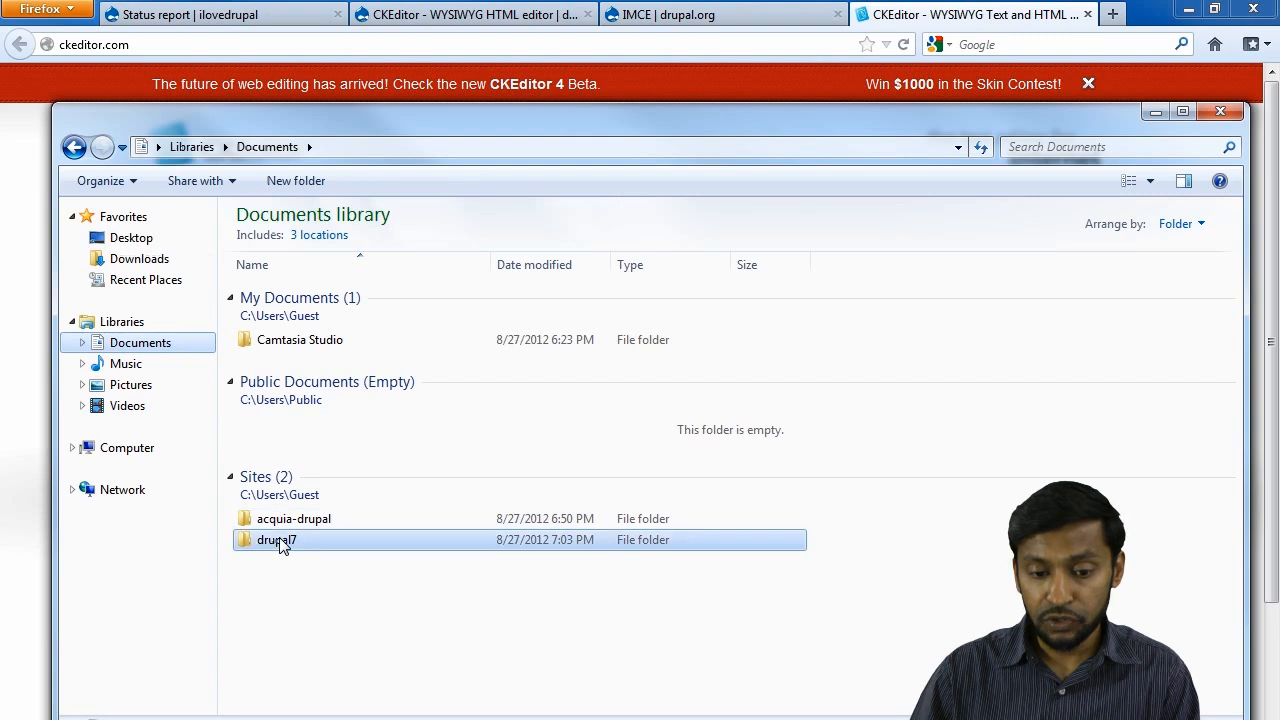
left_click(300, 400)
double_click(297, 402)
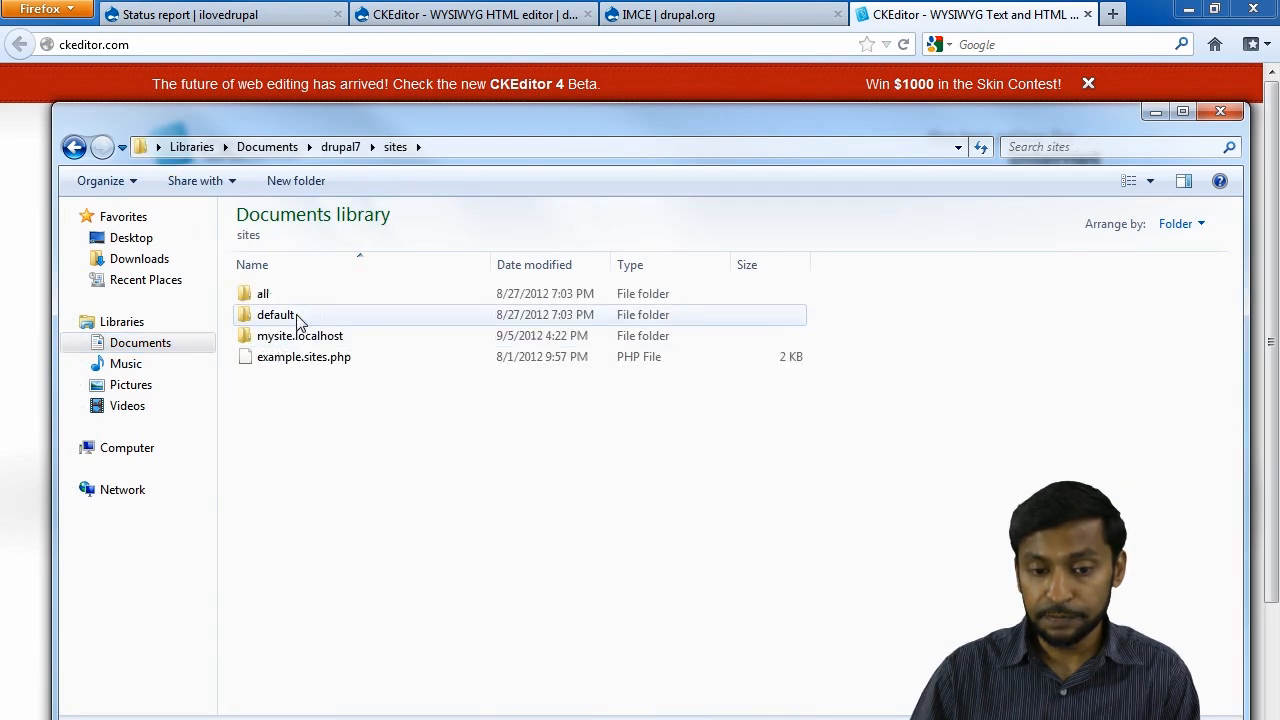
double_click(292, 296)
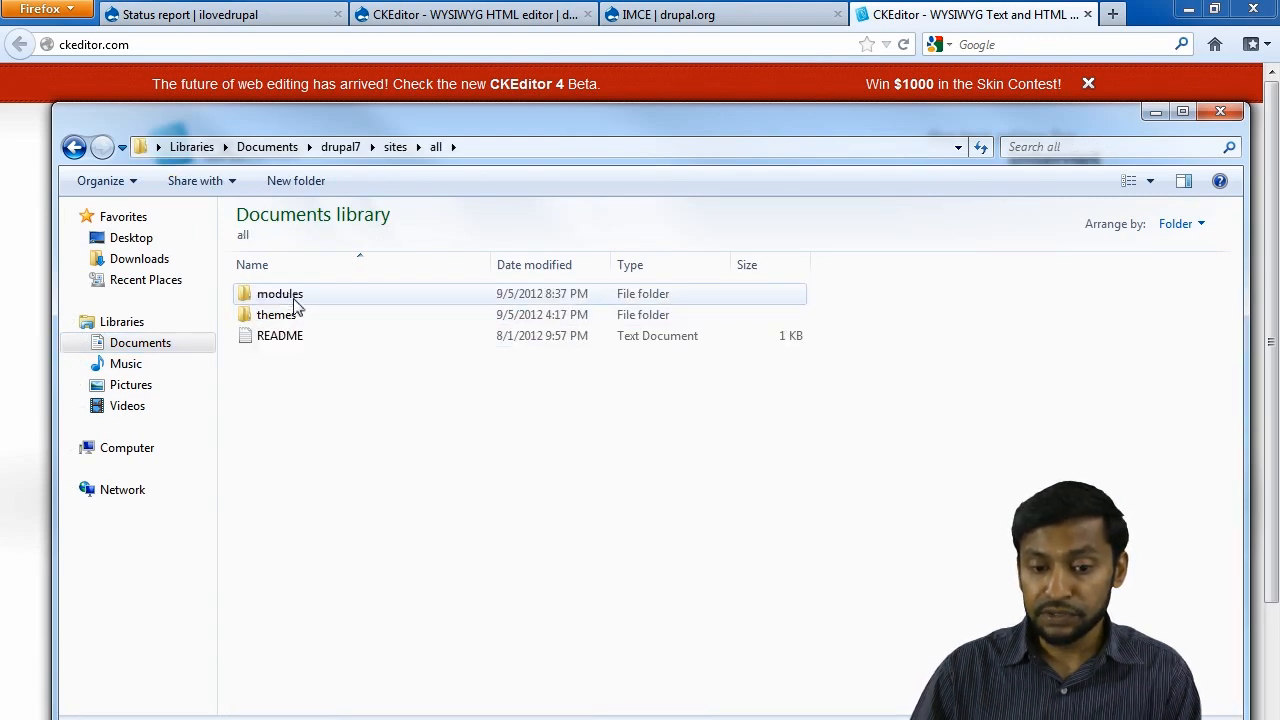
double_click(295, 300)
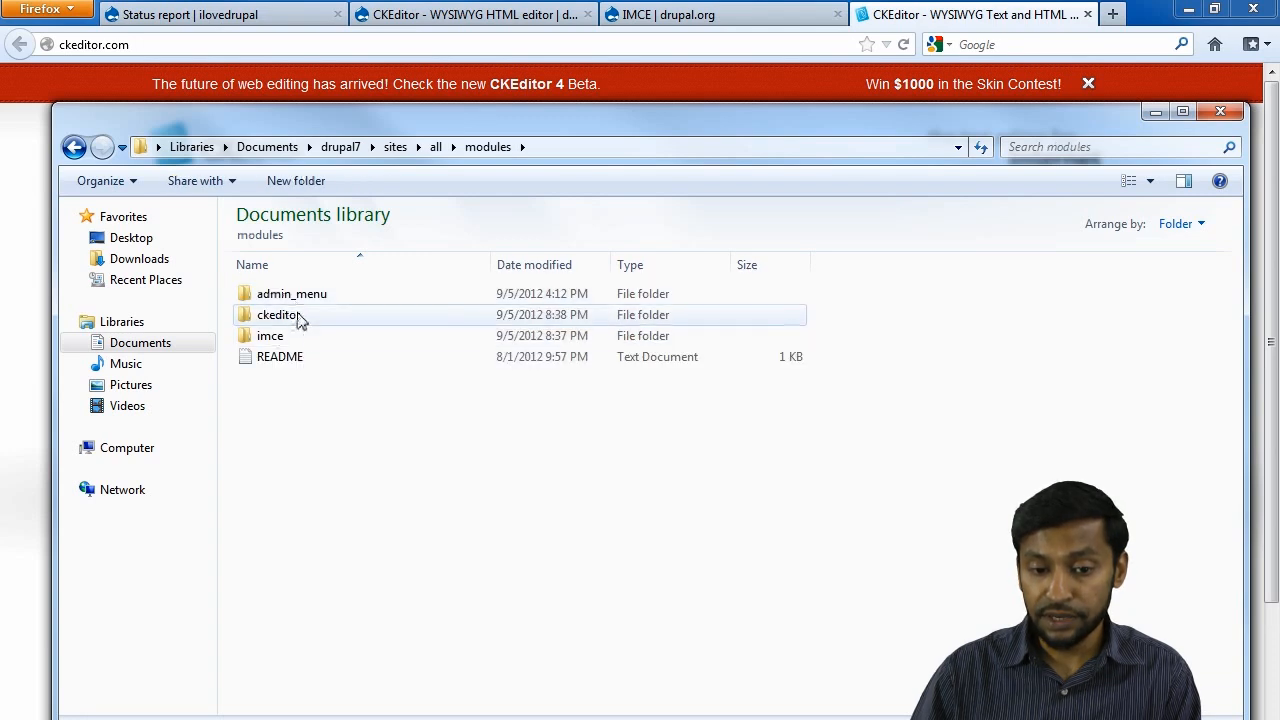
double_click(298, 316)
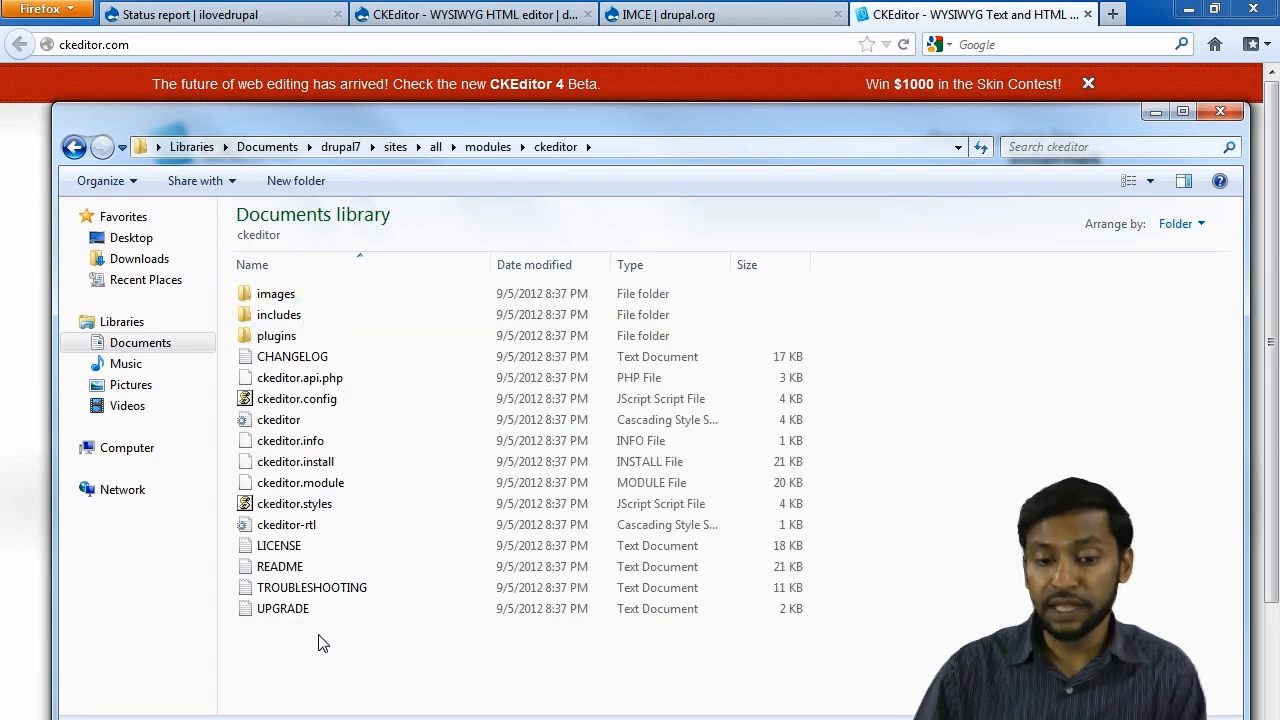
key("ctrl+v")
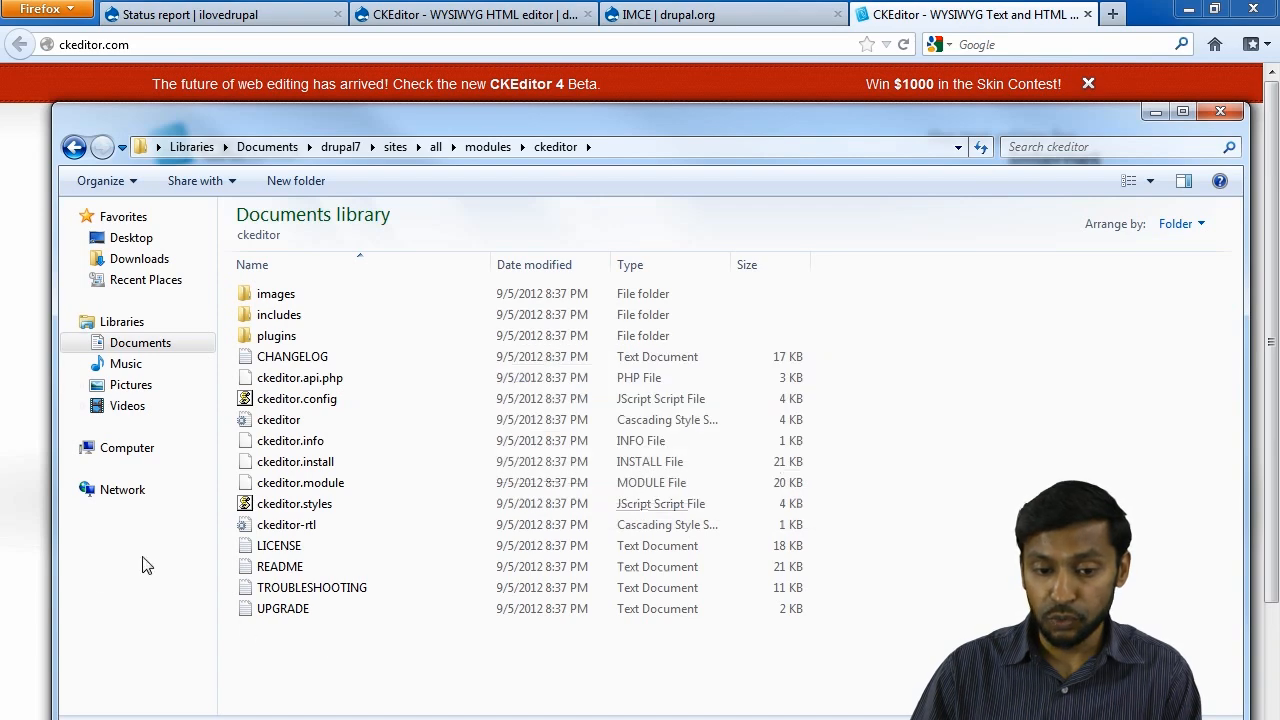
Step: Switch back to Firefox and reload the site's status report to recheck the CKEditor entry
key("alt+Tab")
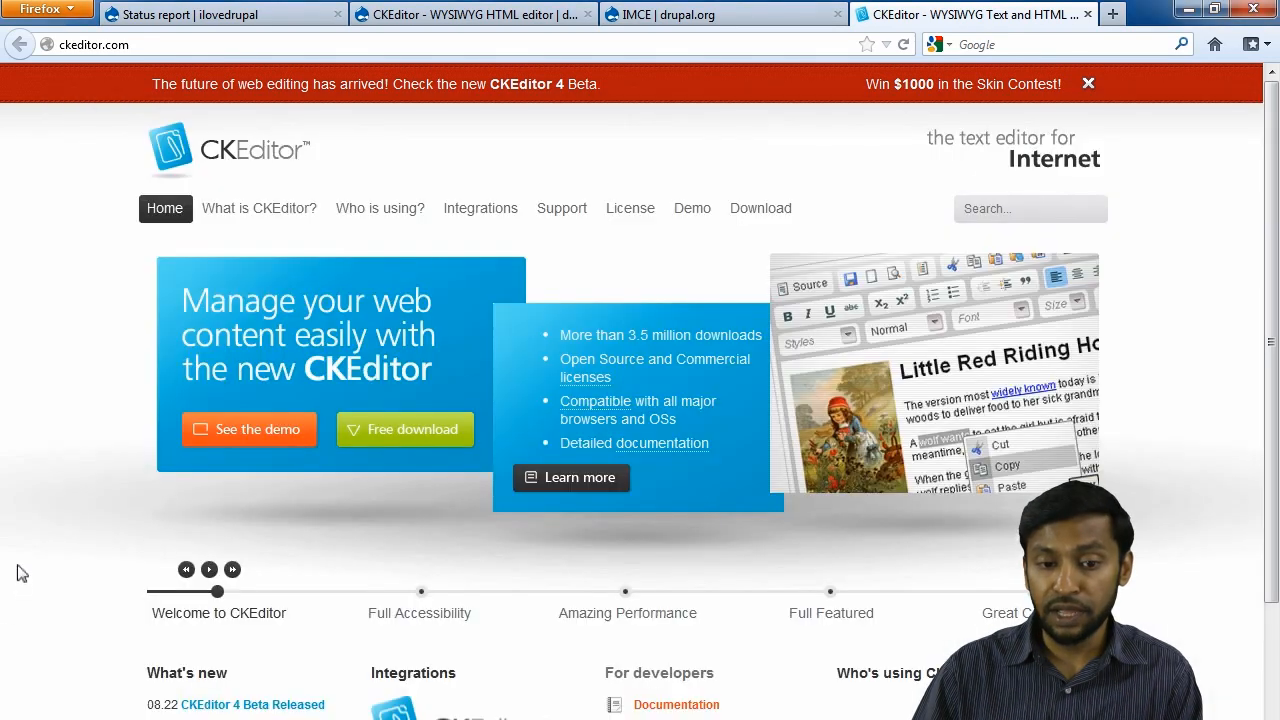
left_click(185, 22)
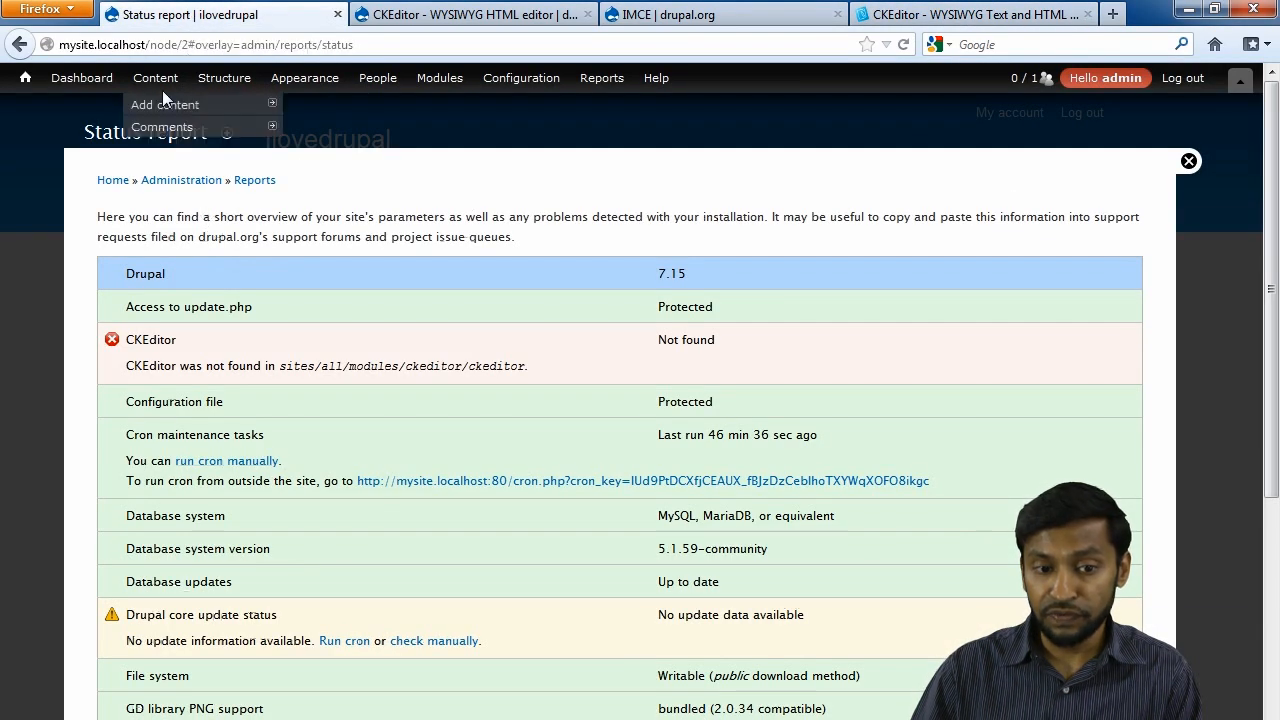
key("alt+Tab")
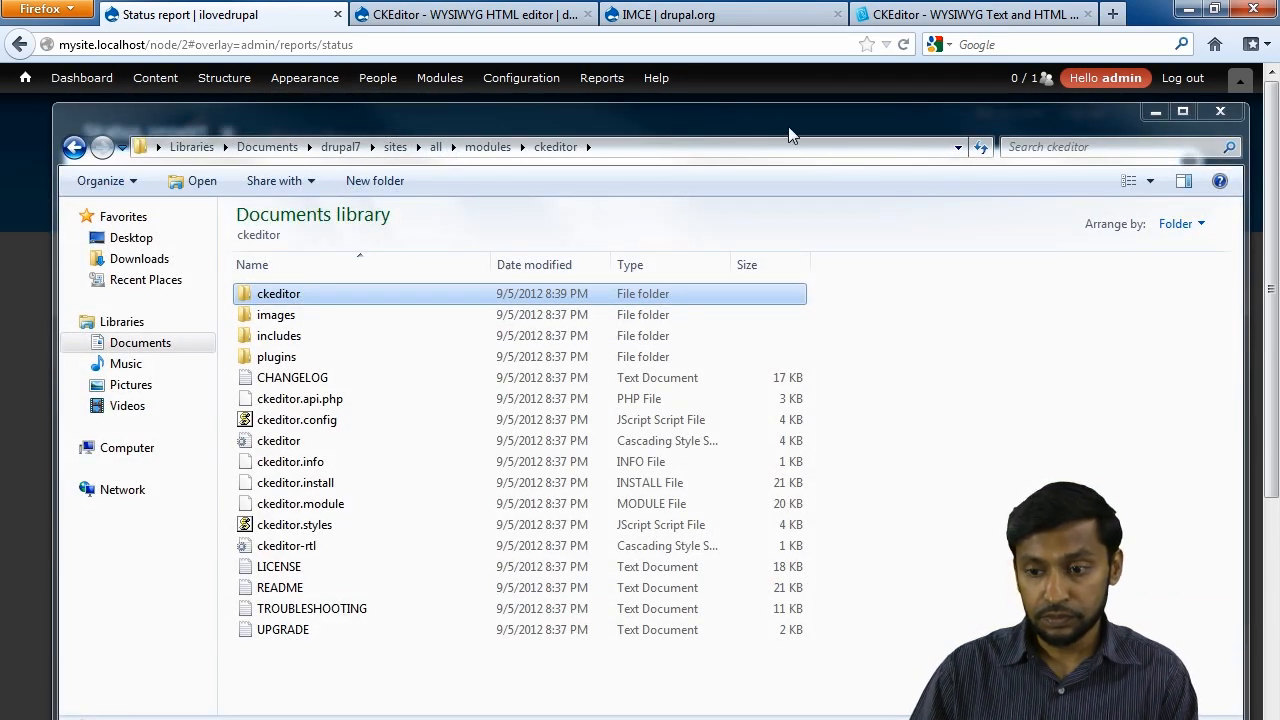
key("alt+Tab")
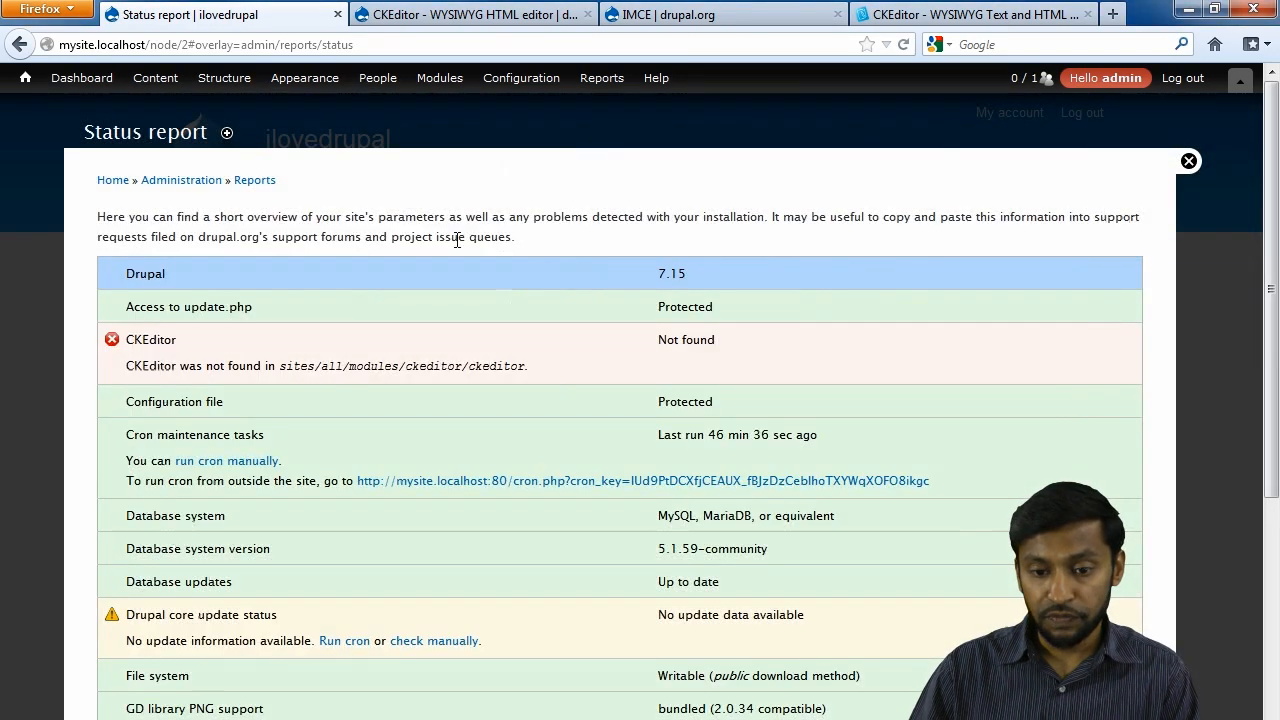
key("F5")
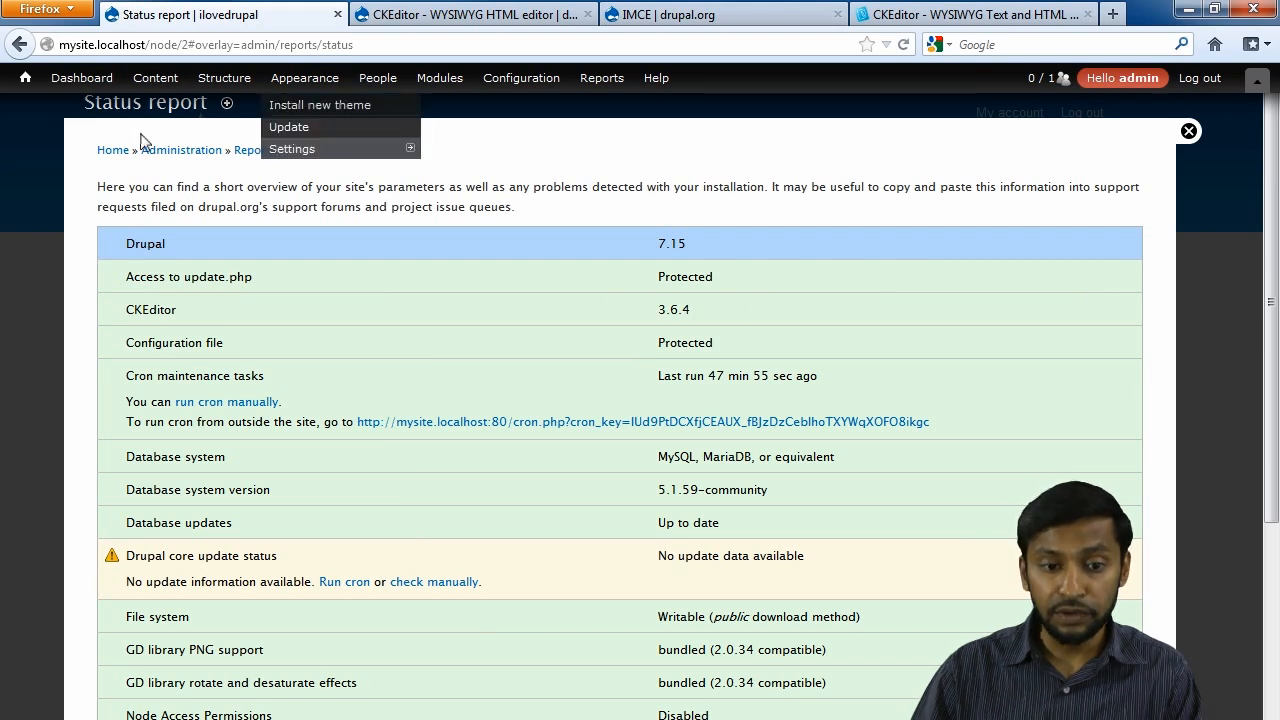
Step: Return to the front page and reopen "2nd Article Page" for editing to examine the CKEditor toolbar on its Body
left_click(25, 78)
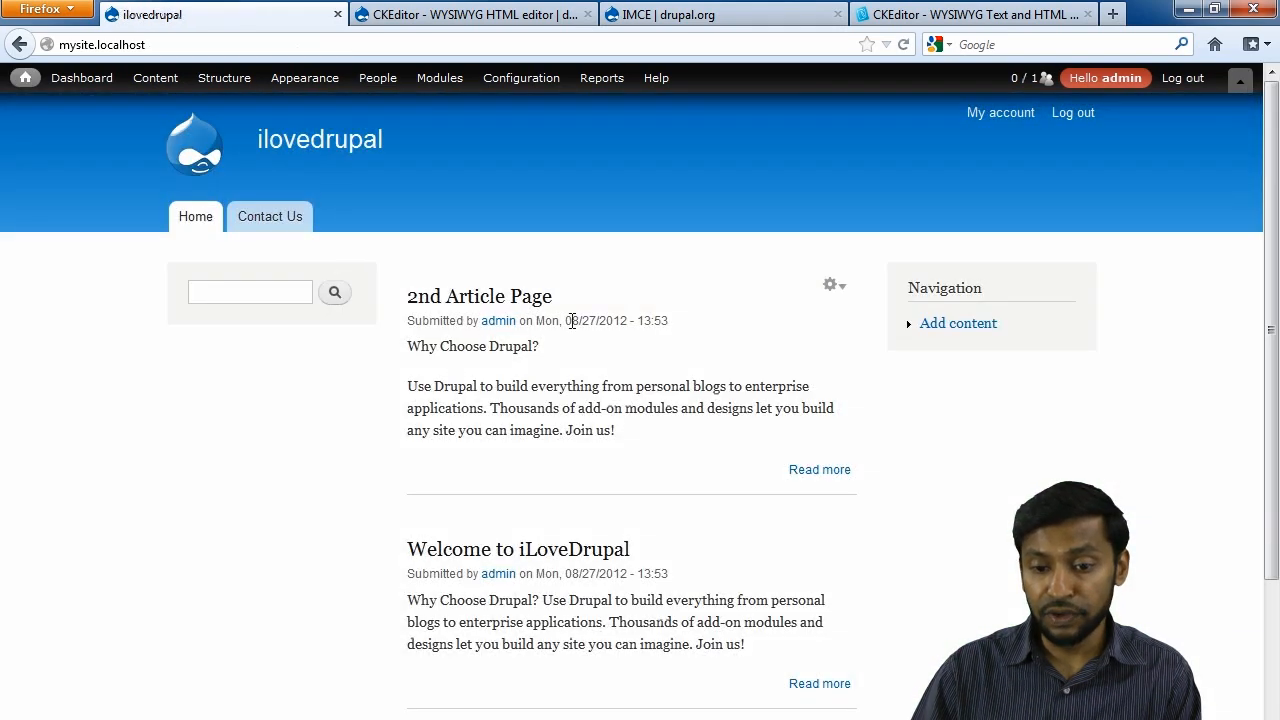
left_click(842, 288)
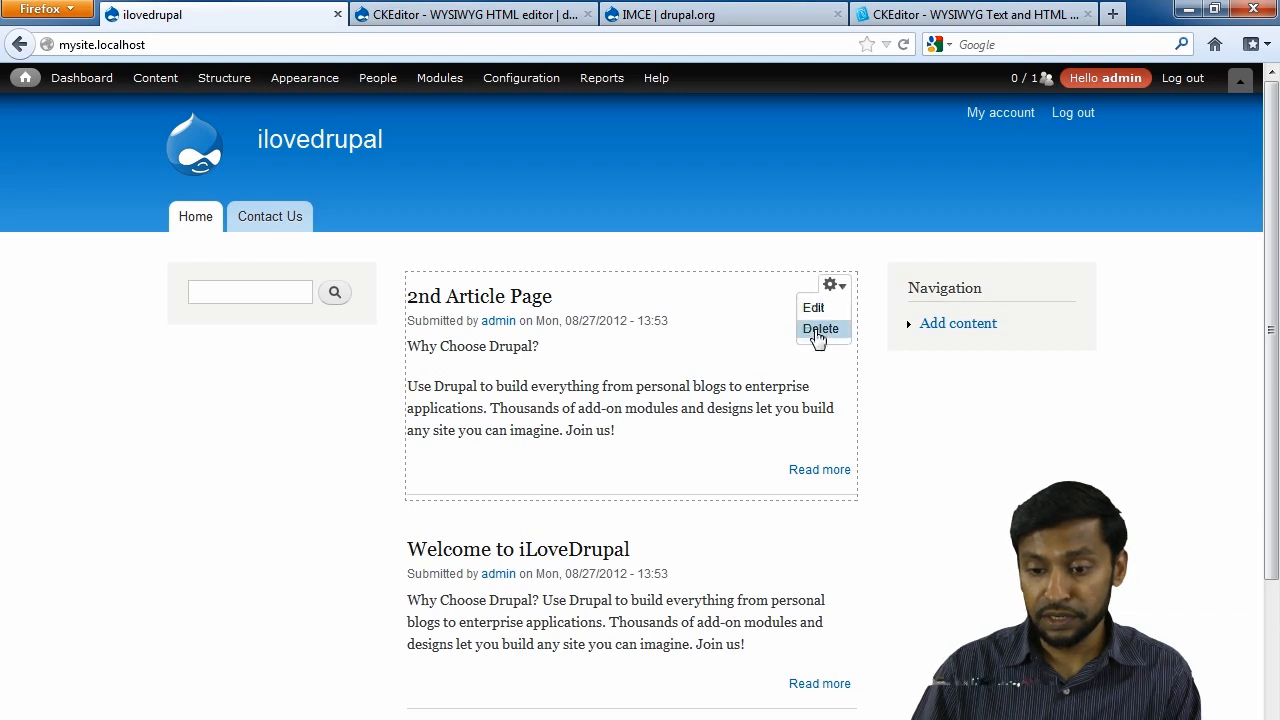
left_click(815, 306)
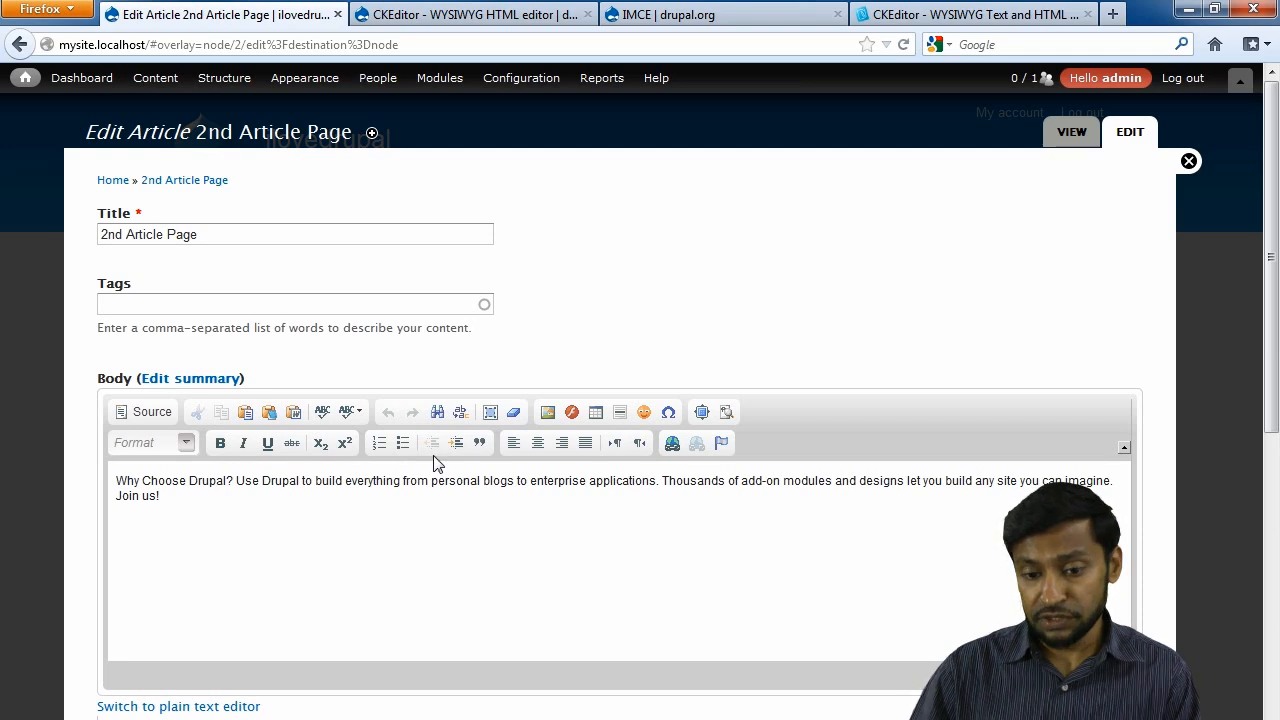
Step: Open the CKEditor settings for content authoring and examine the input format linked to the Advanced profile
mouse_move(549, 90)
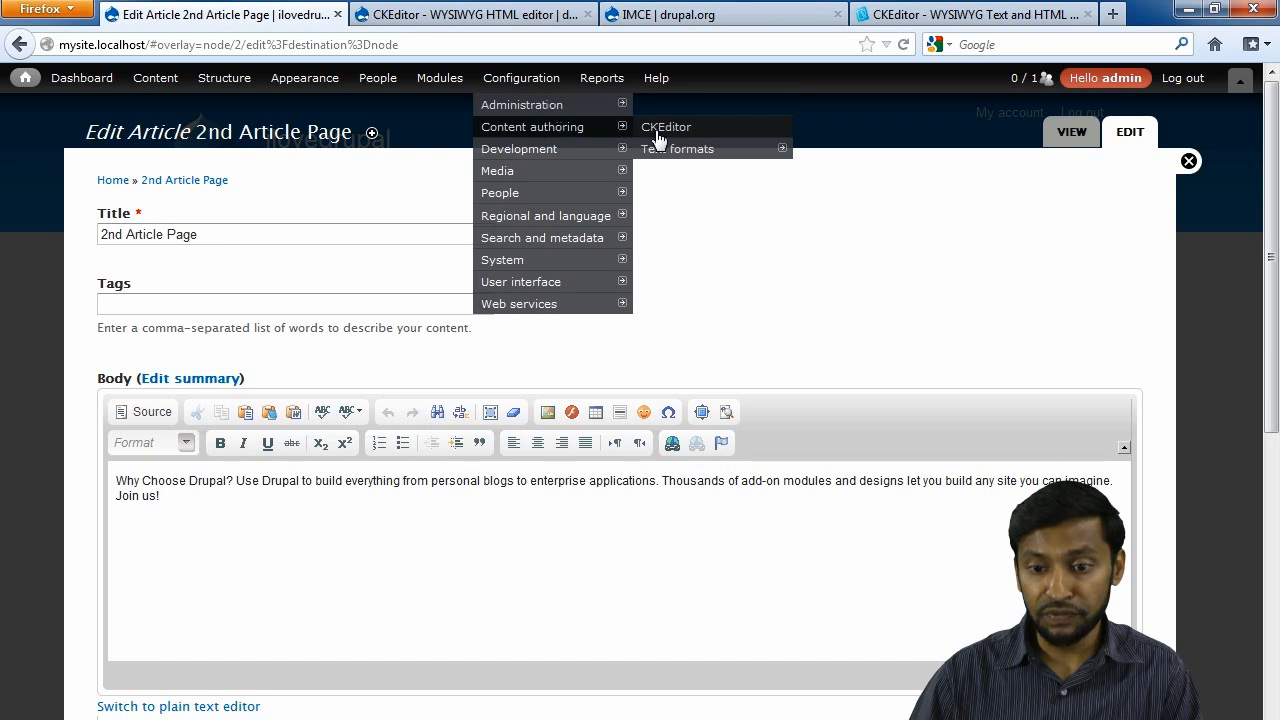
left_click(662, 127)
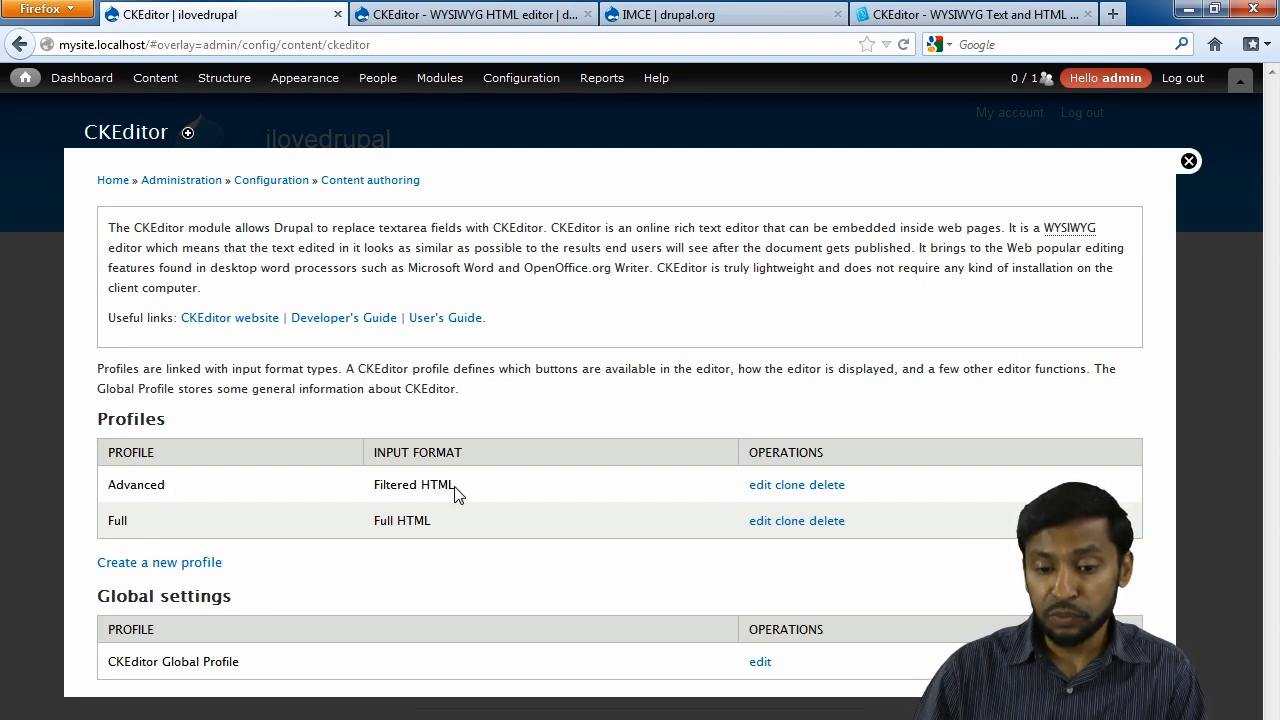
left_click_drag(455, 494, 340, 498)
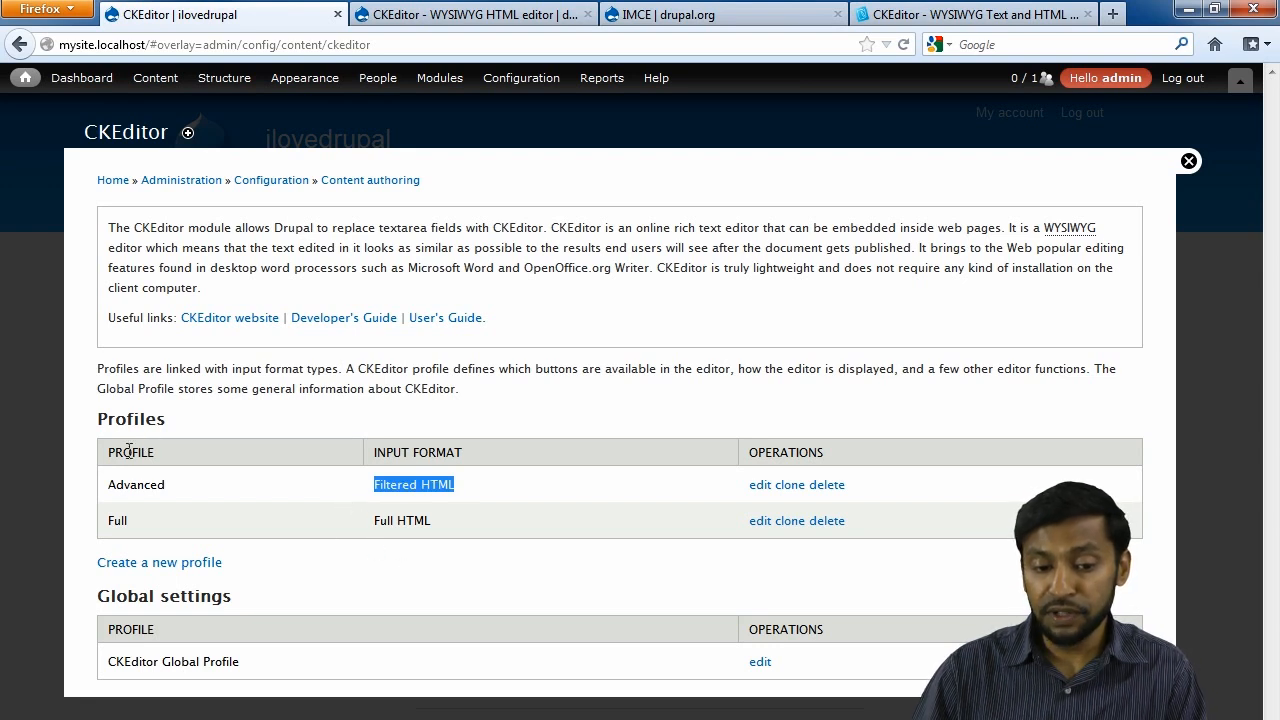
Step: Open the Advanced CKEditor profile for editing and load the Basic sample toolbar in its editor appearance settings
left_click(455, 530)
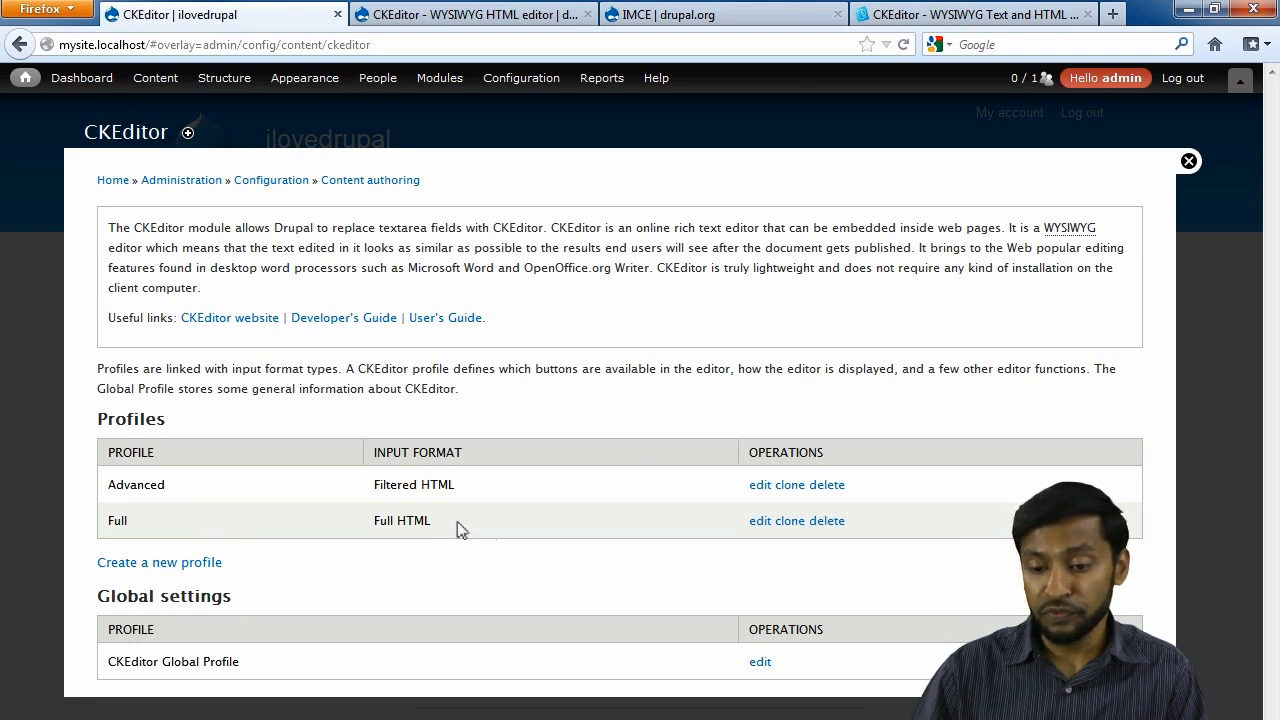
left_click(759, 486)
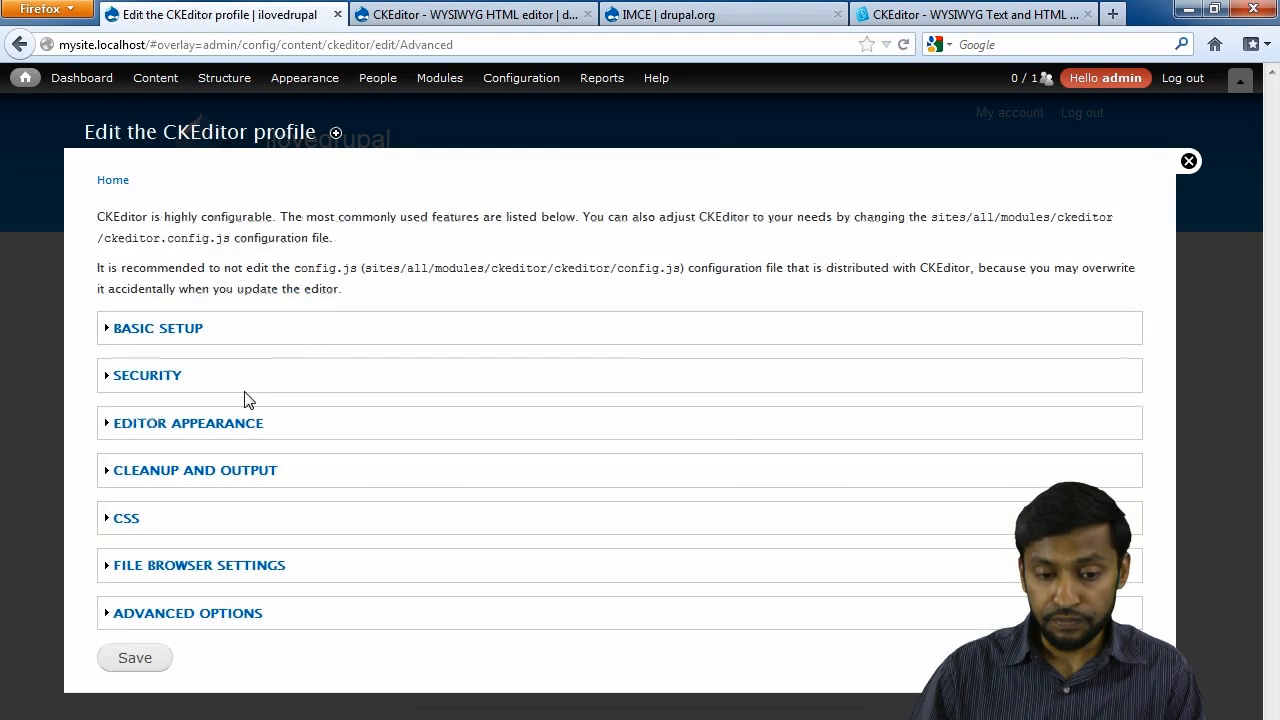
left_click(163, 434)
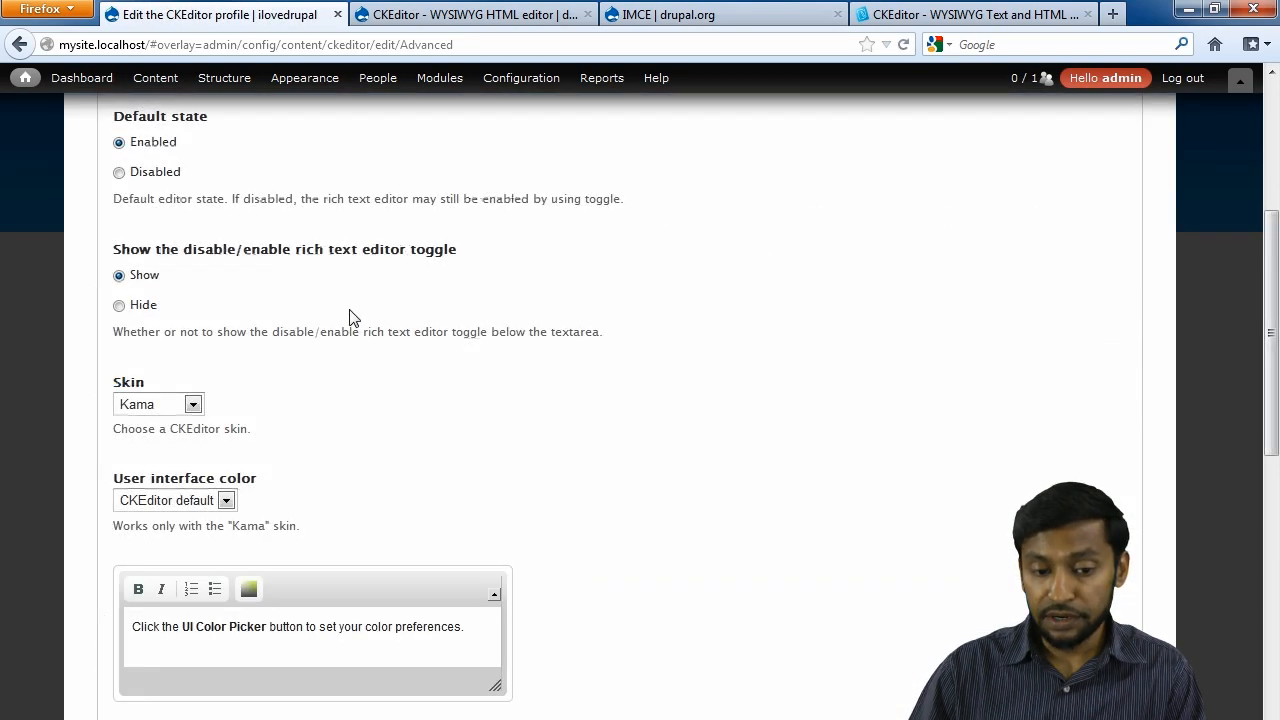
scroll(224, 340, "down", 6)
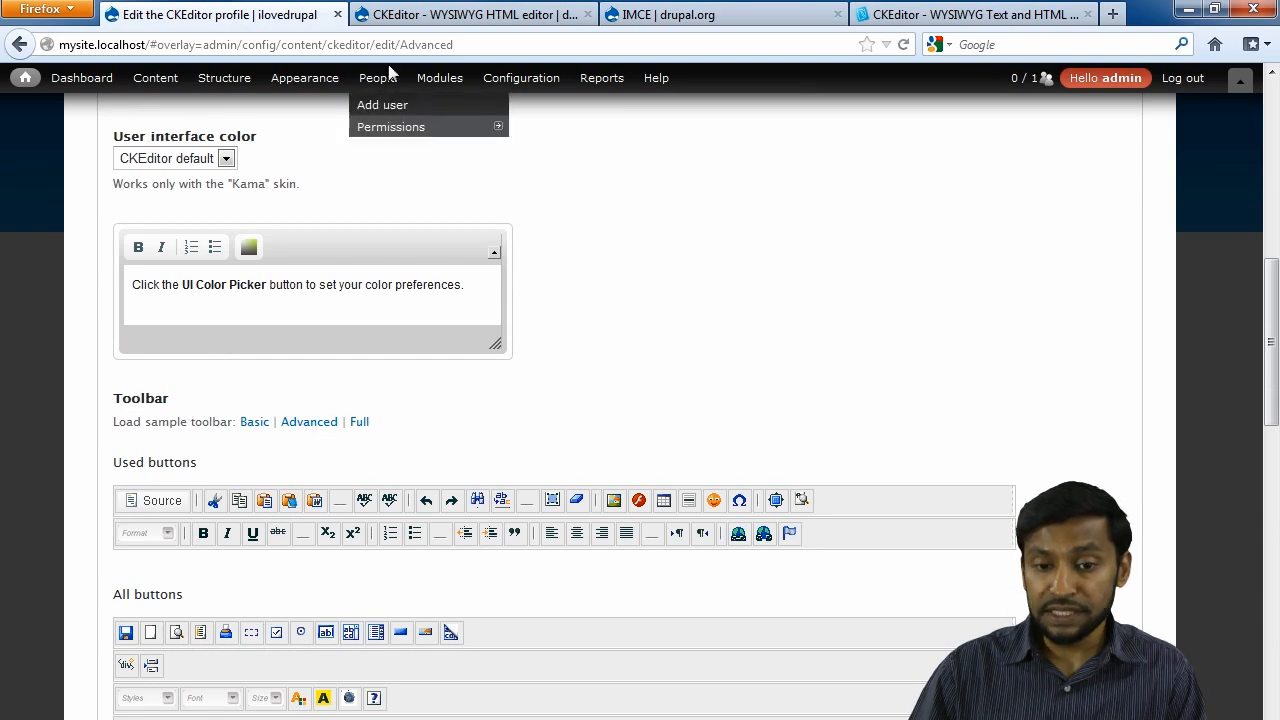
double_click(424, 45)
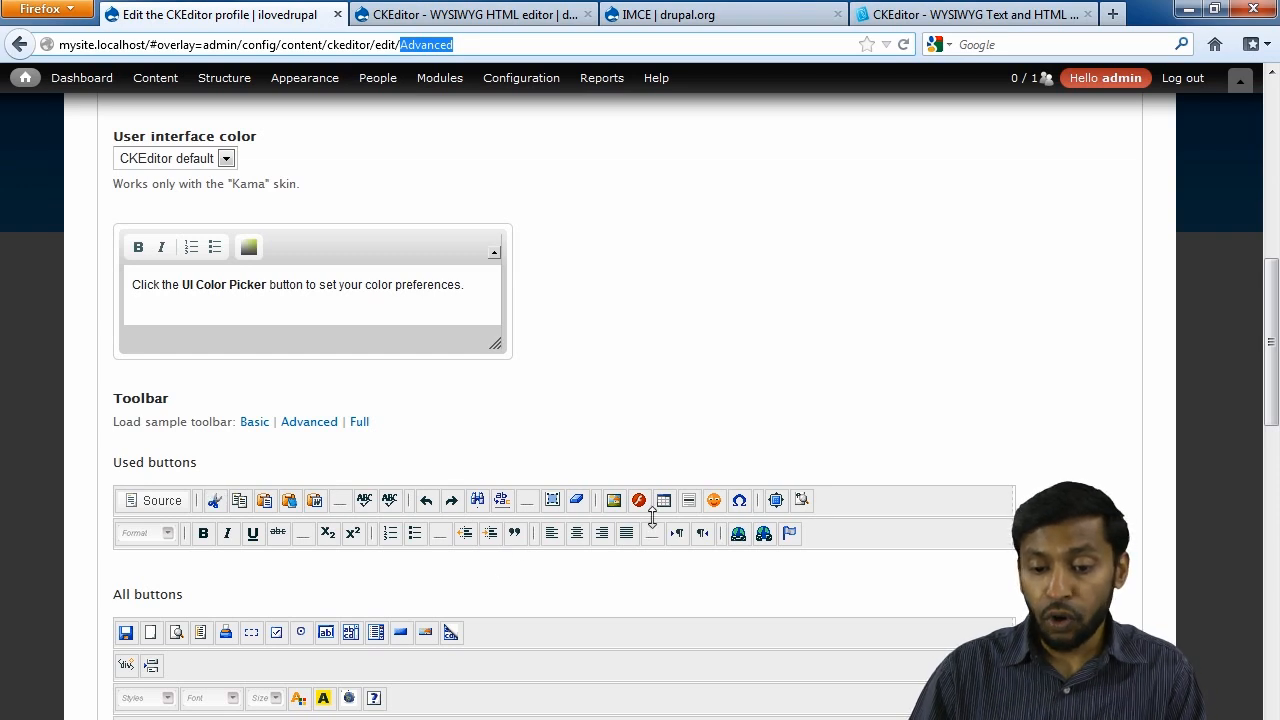
left_click(254, 422)
scroll(391, 400, "down", 5)
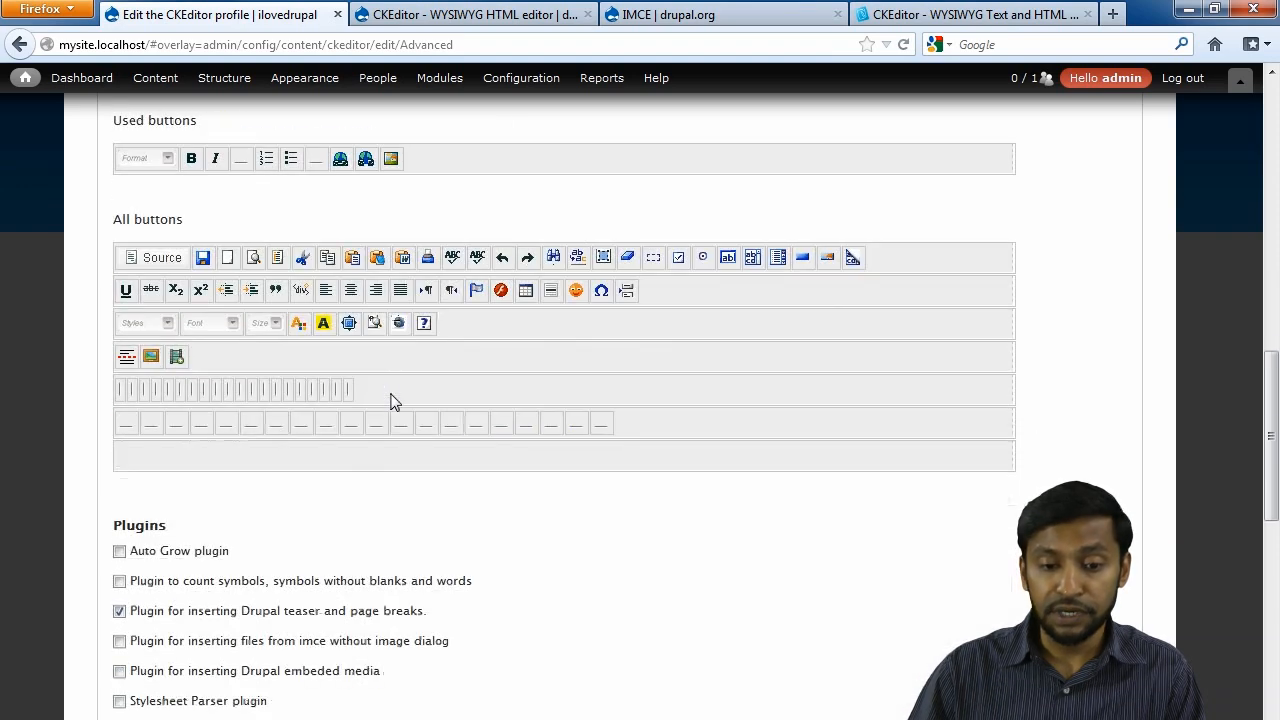
scroll(289, 223, "up", 5)
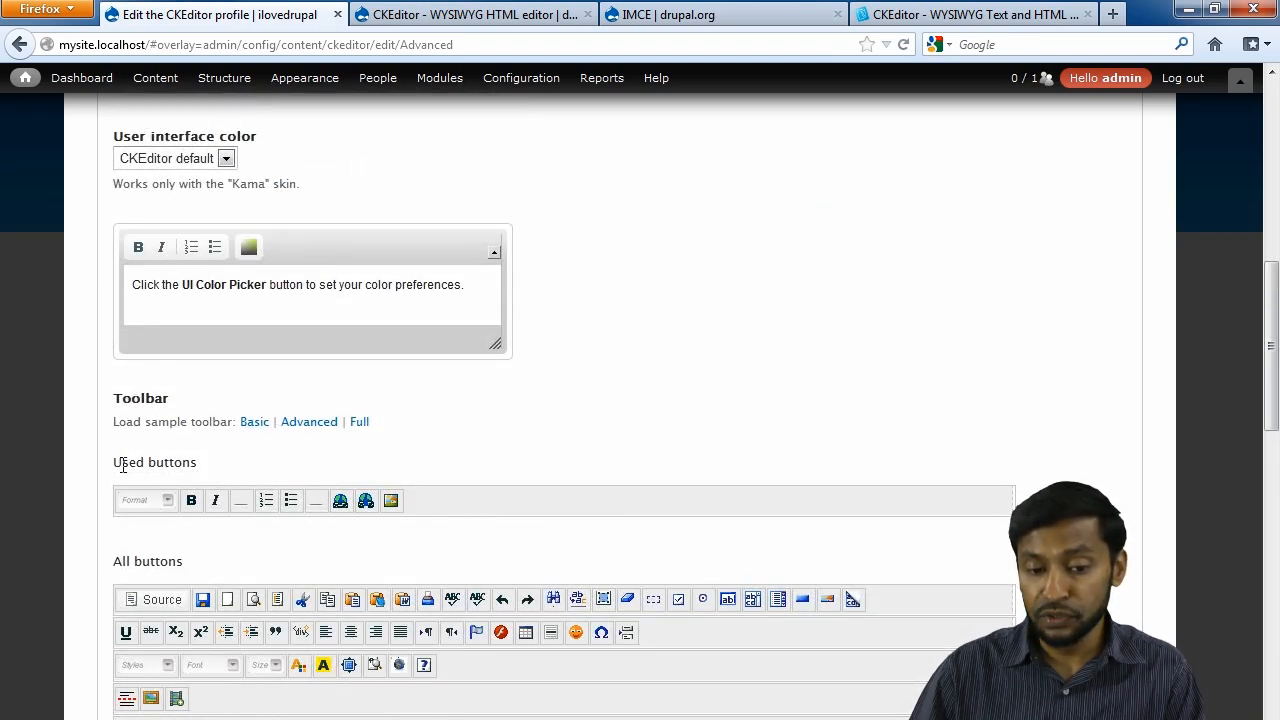
Step: Set the Advanced profile's Link dialog file browser type to IMCE and save the profile
scroll(259, 460, "down", 15)
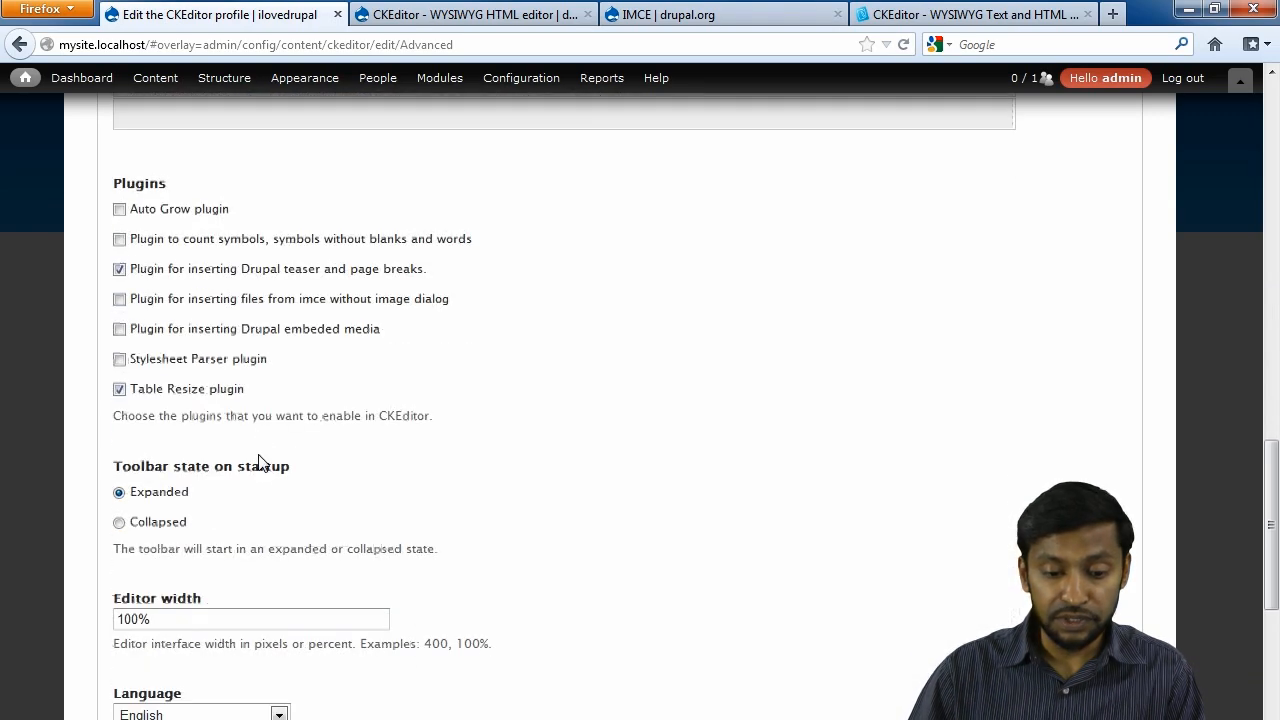
scroll(258, 462, "down", 2)
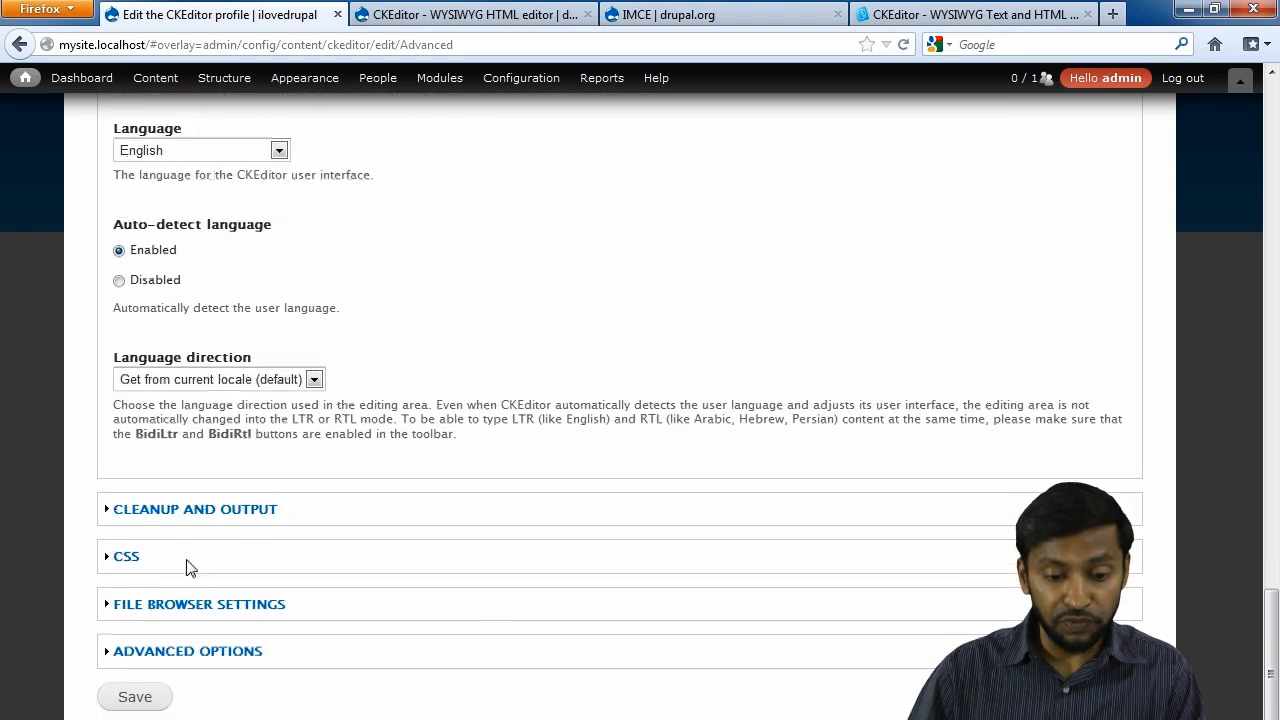
left_click(201, 604)
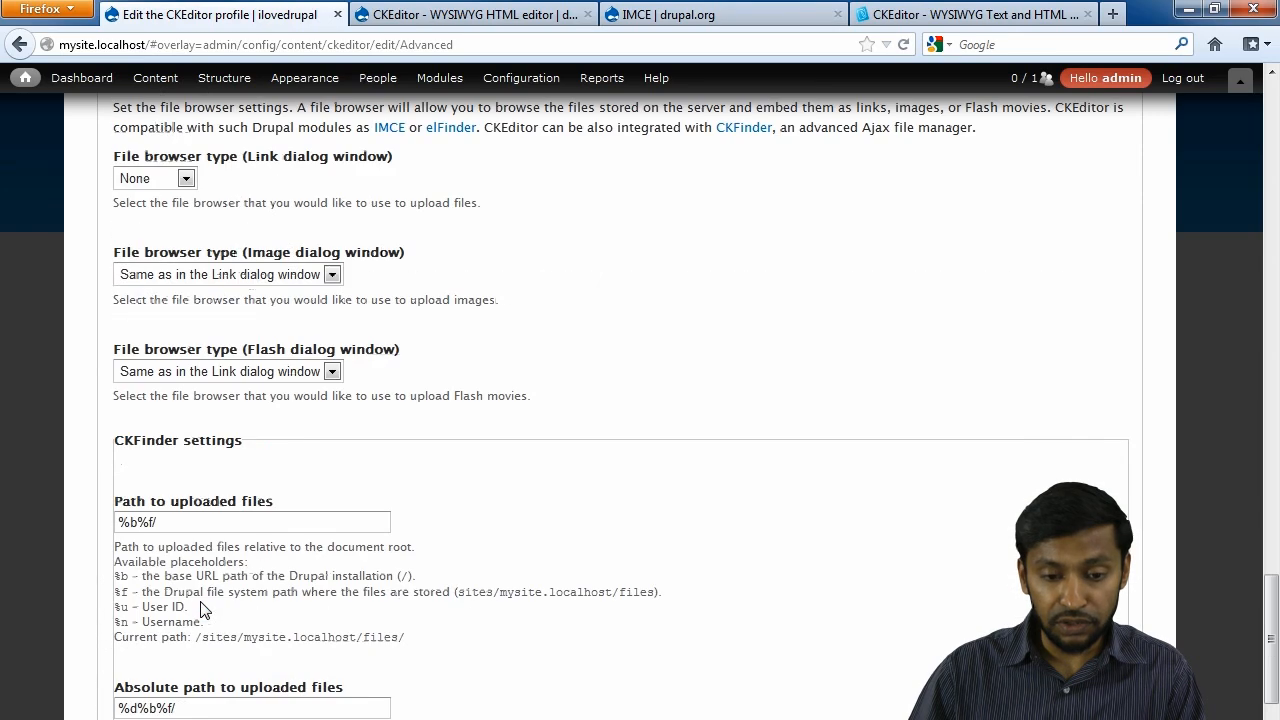
scroll(177, 220, "up", 3)
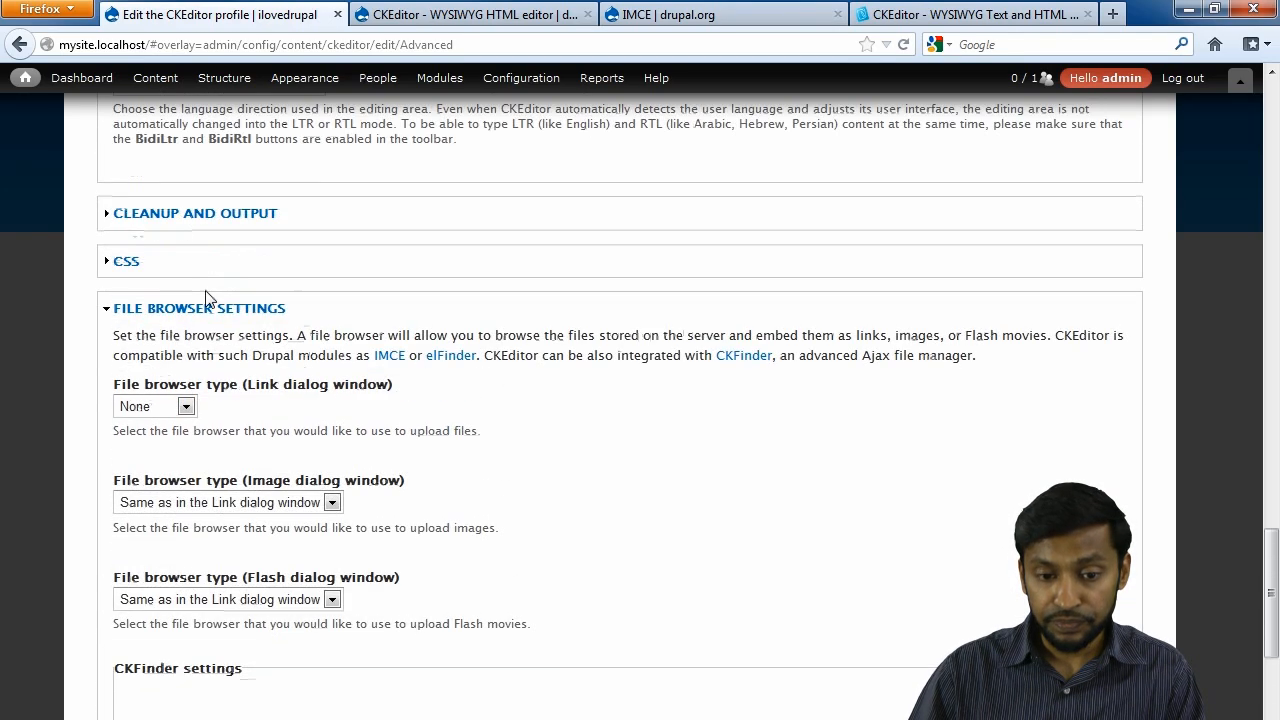
left_click(186, 407)
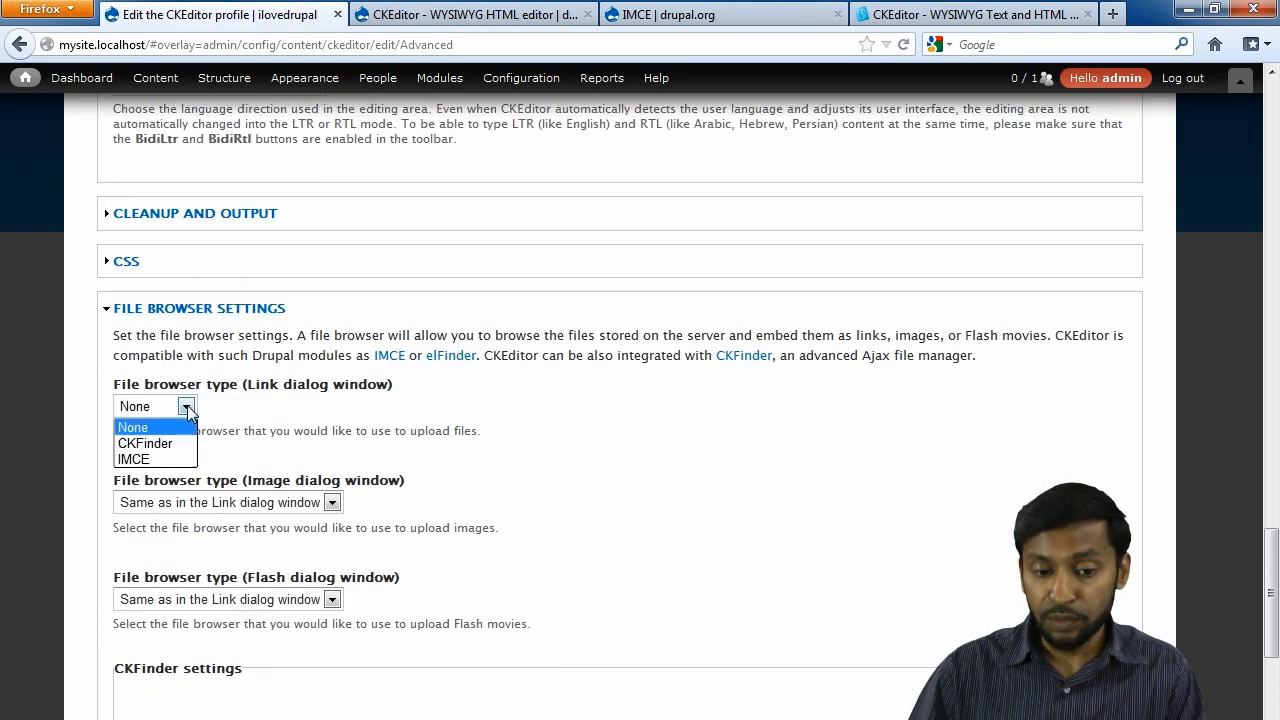
left_click(177, 460)
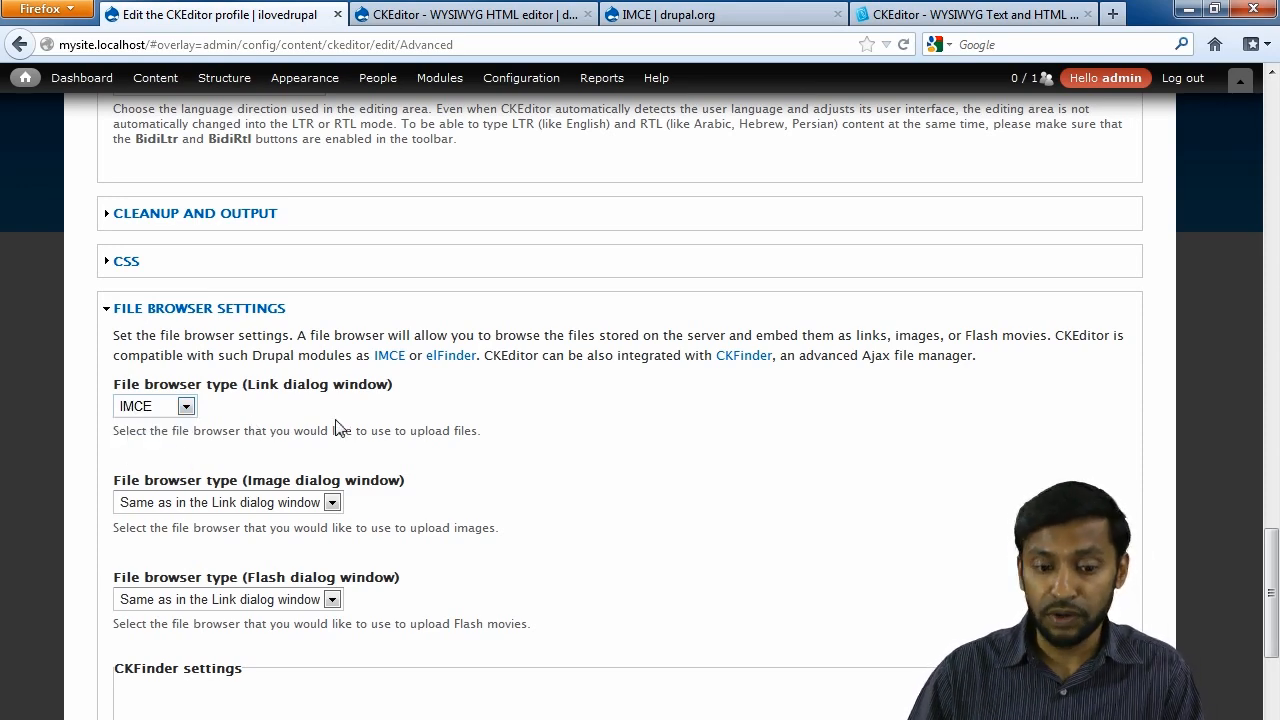
scroll(340, 430, "down", 5)
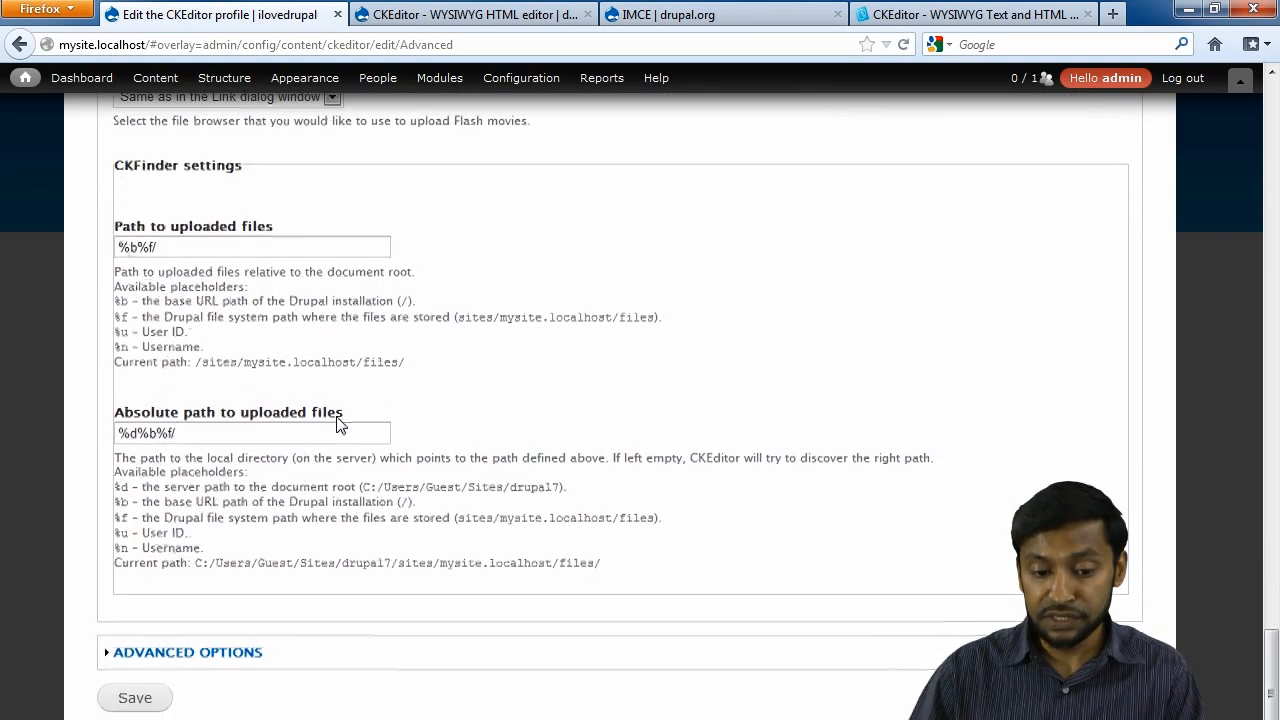
left_click(137, 697)
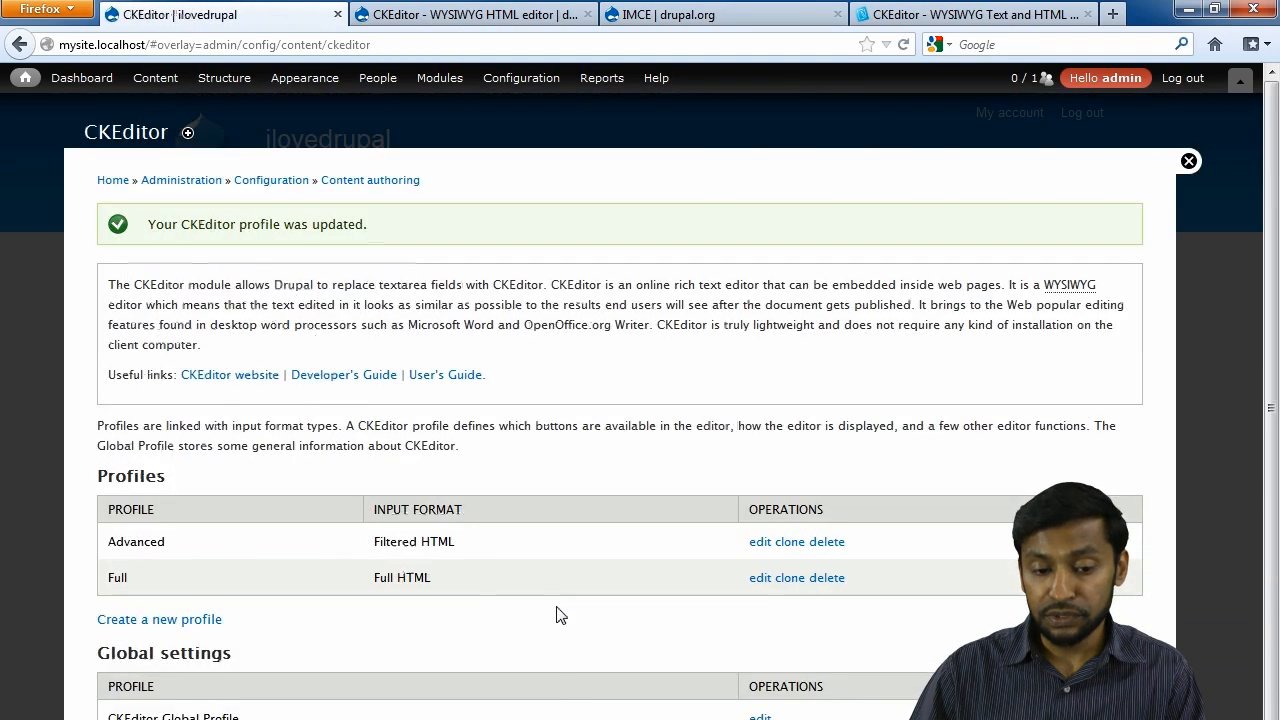
Step: Open the Full CKEditor profile for editing and load the Full sample toolbar in its editor appearance settings
left_click(761, 579)
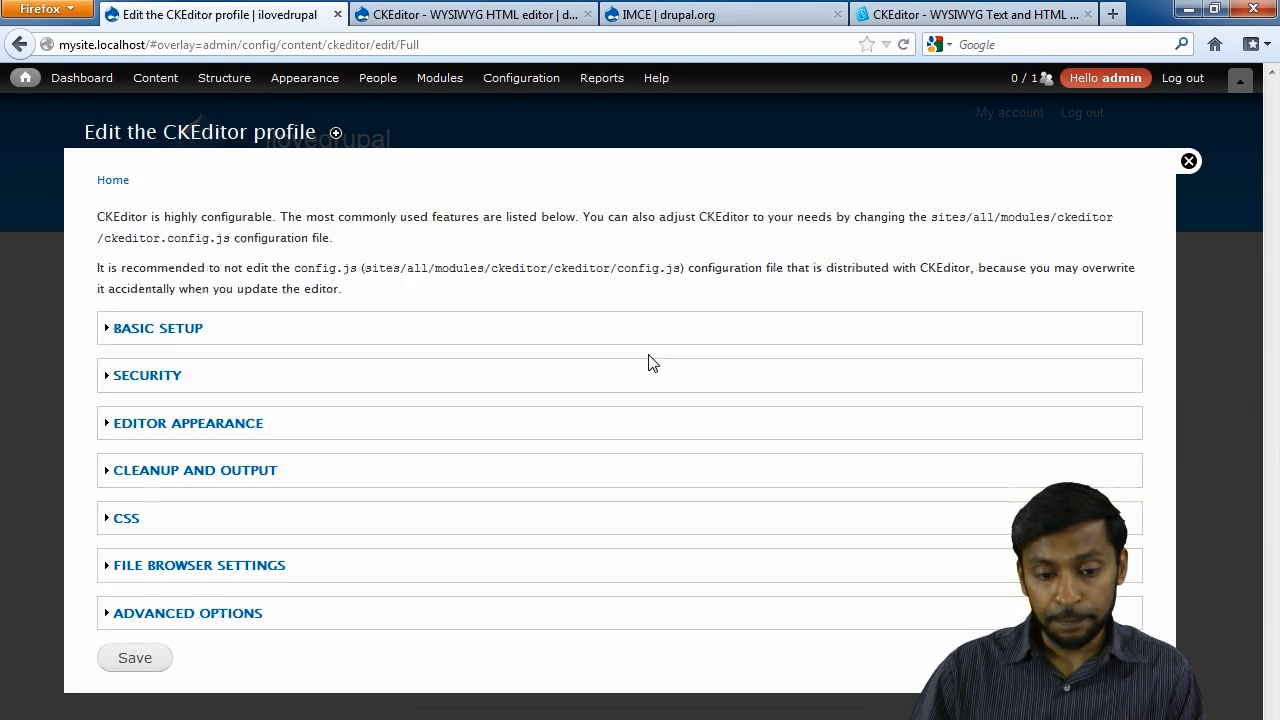
left_click(168, 424)
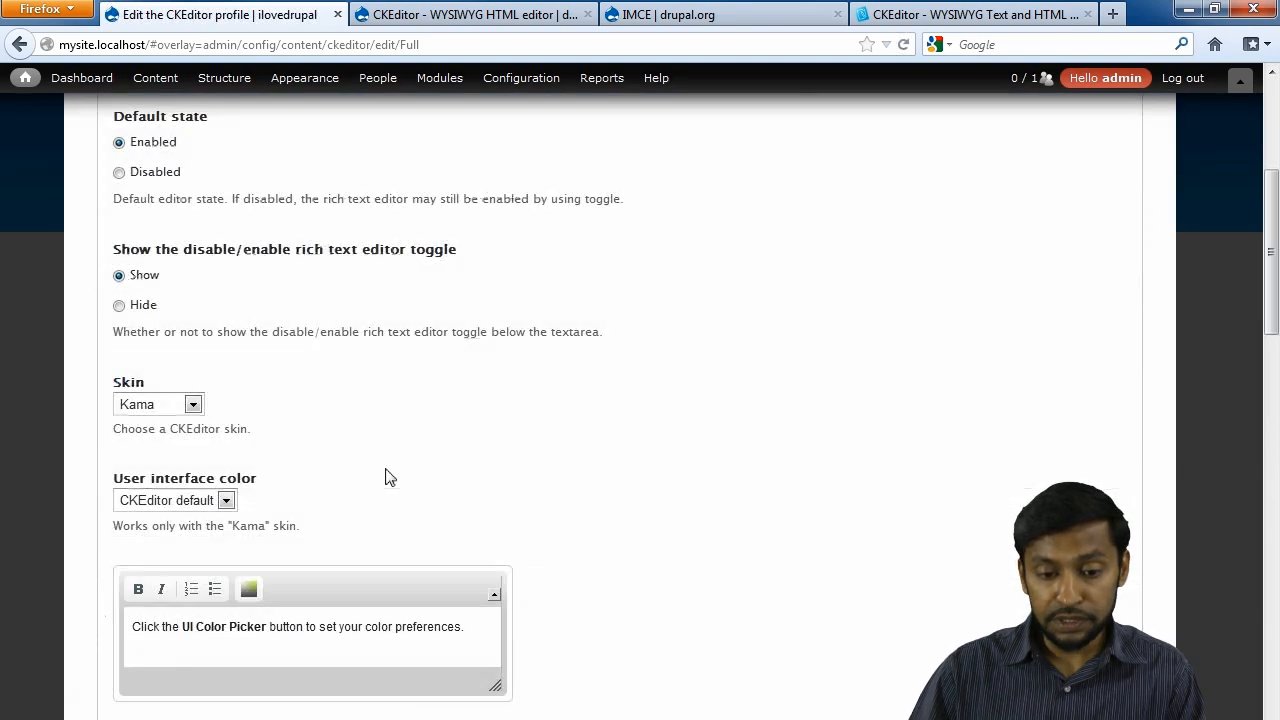
scroll(386, 477, "down", 5)
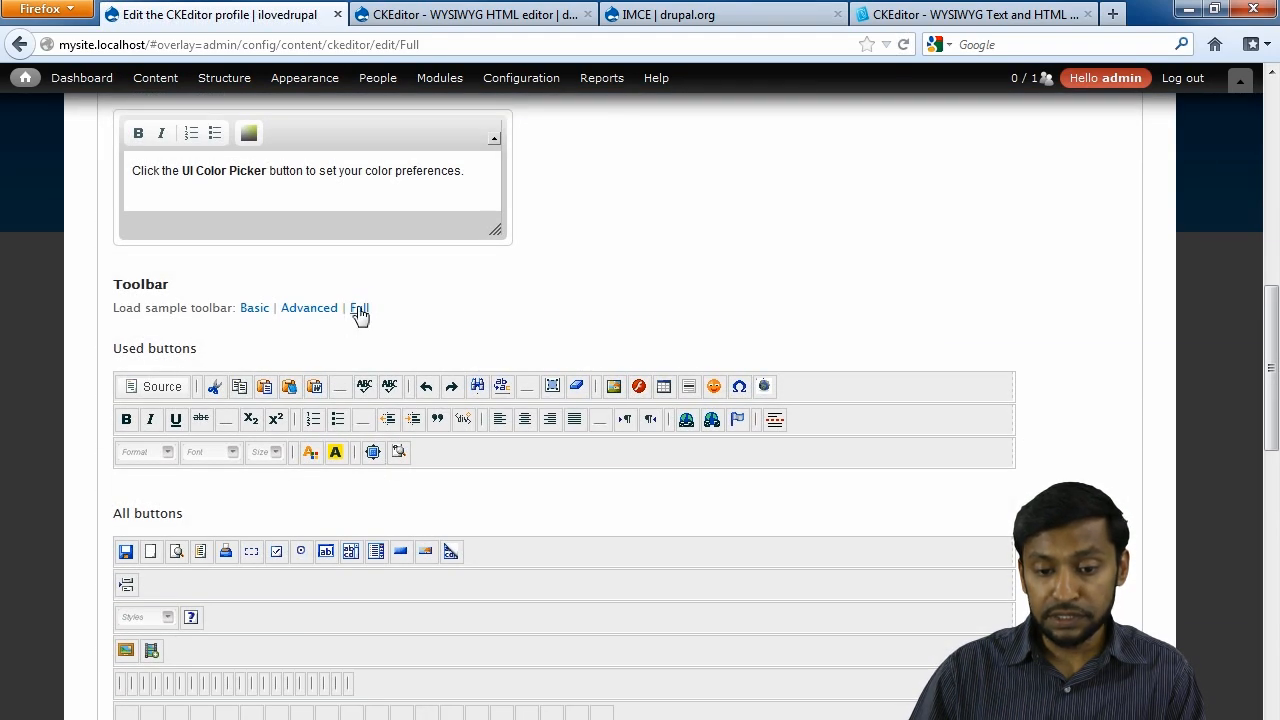
left_click(359, 309)
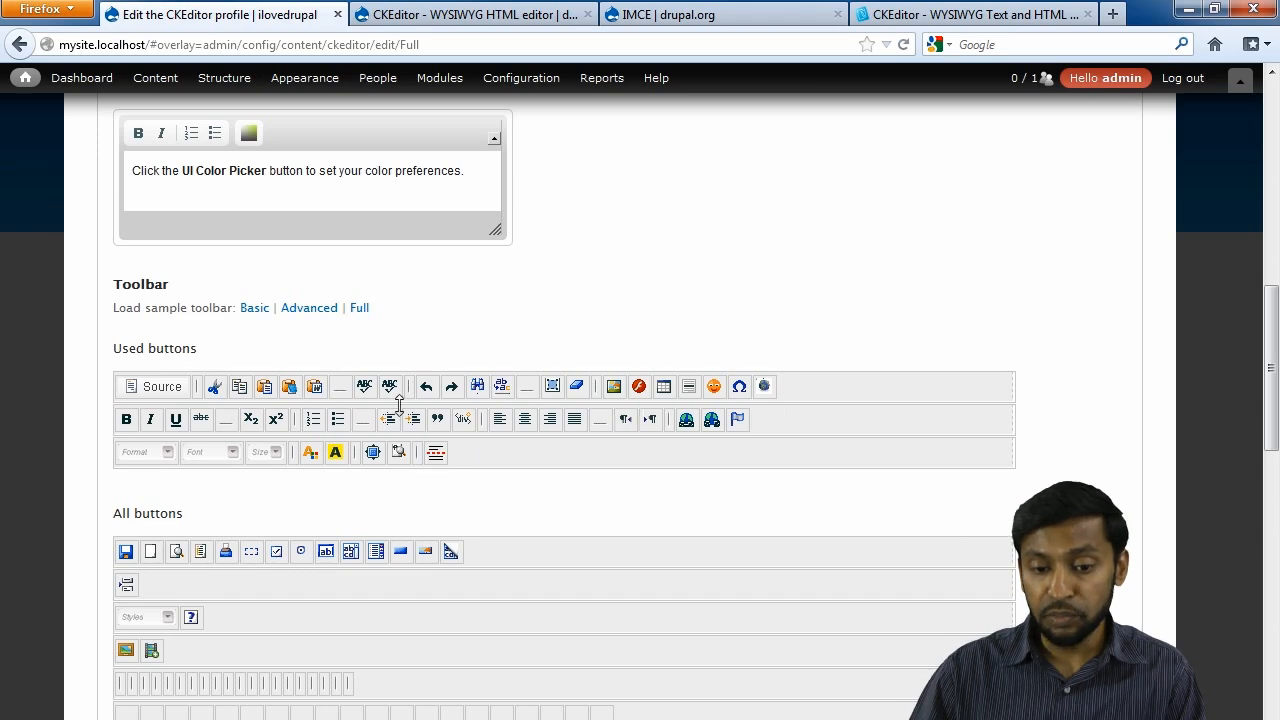
Step: Set the Full profile's Link dialog file browser type to IMCE and save the profile
scroll(400, 348, "down", 10)
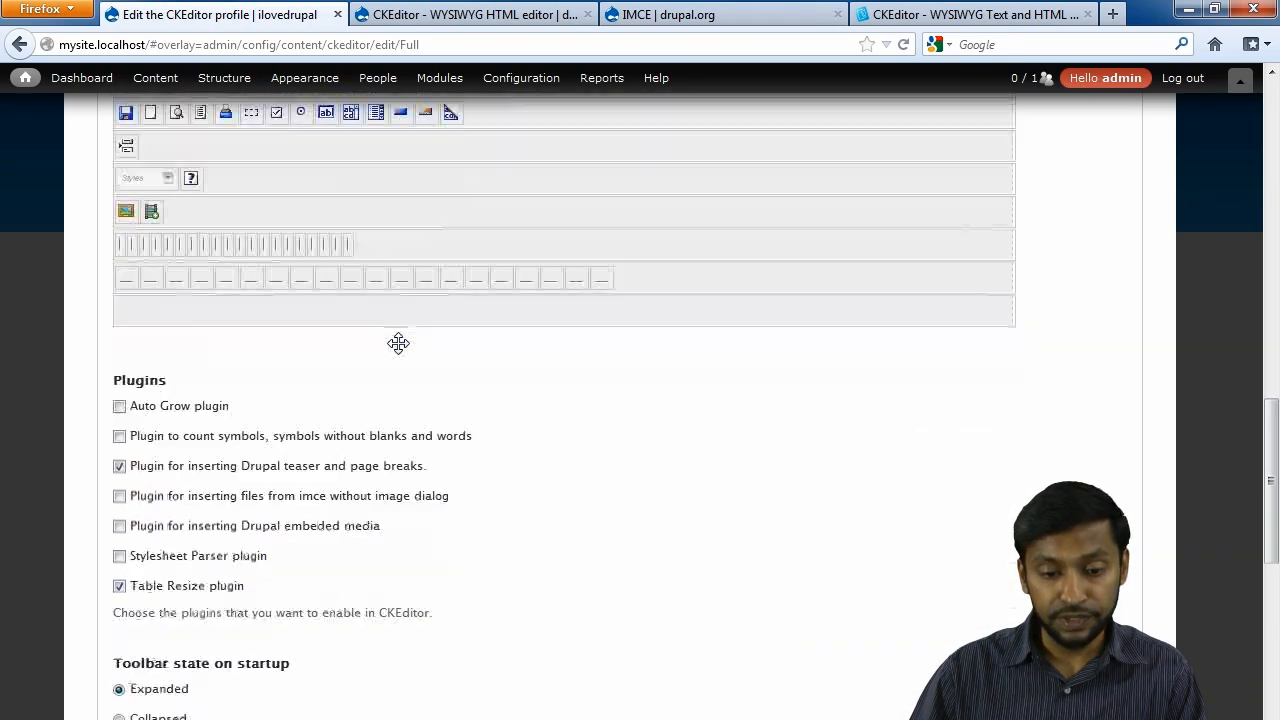
scroll(400, 350, "down", 6)
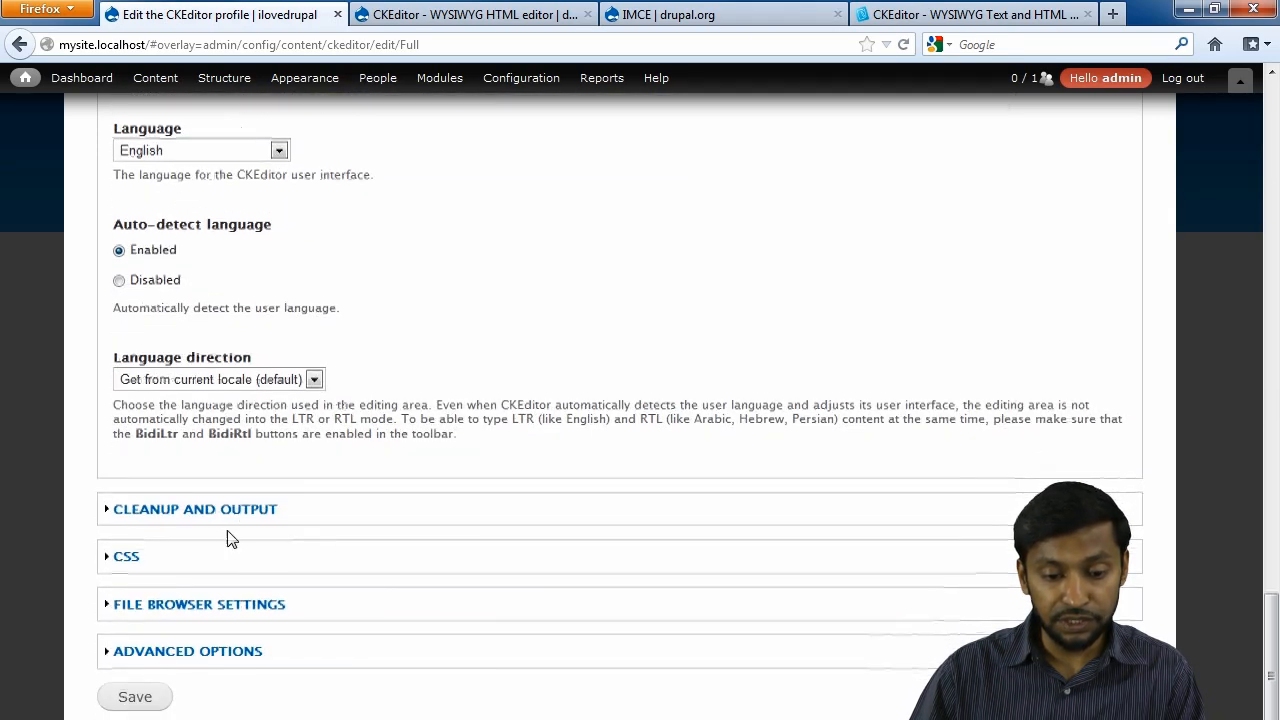
left_click(195, 606)
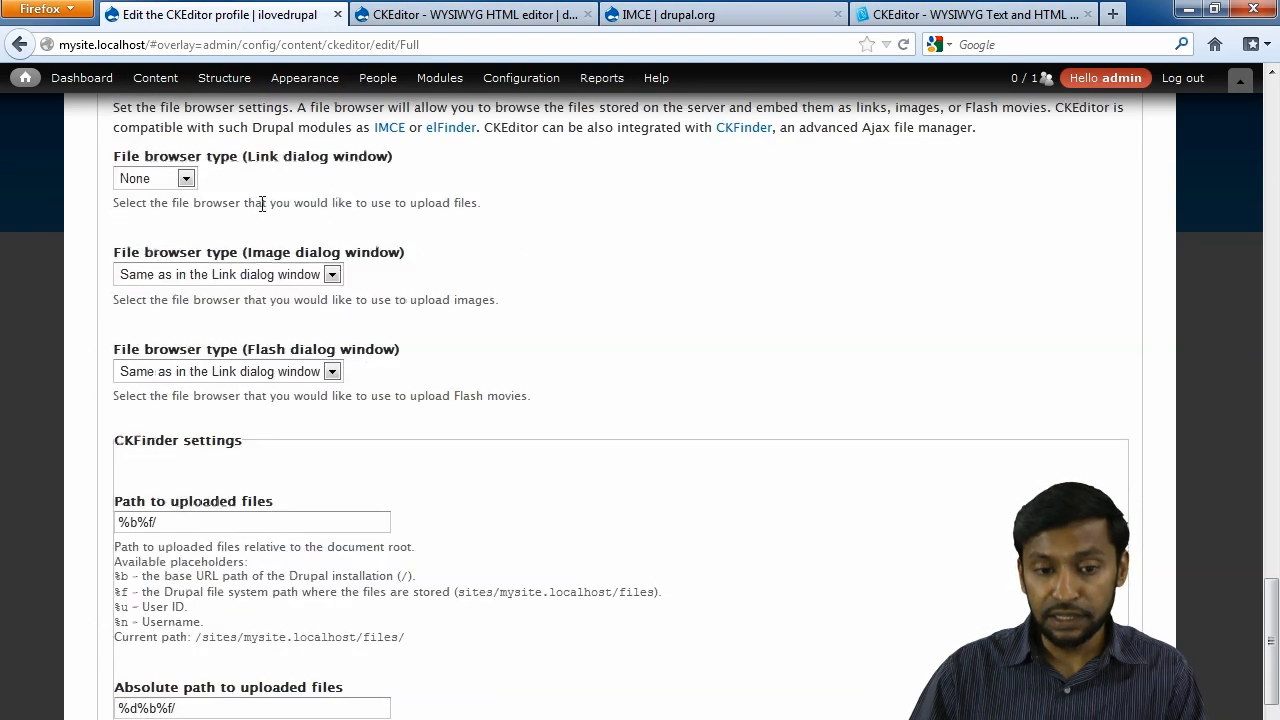
left_click(165, 180)
left_click(163, 214)
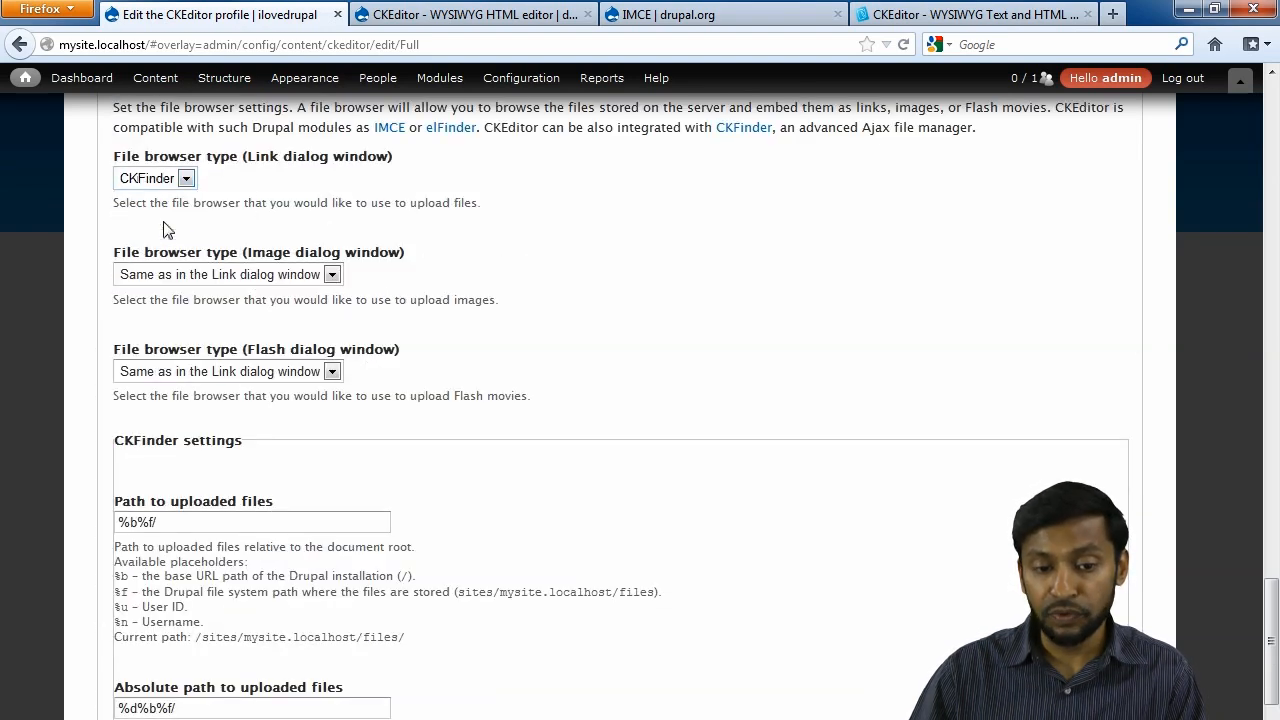
left_click(165, 180)
left_click(163, 228)
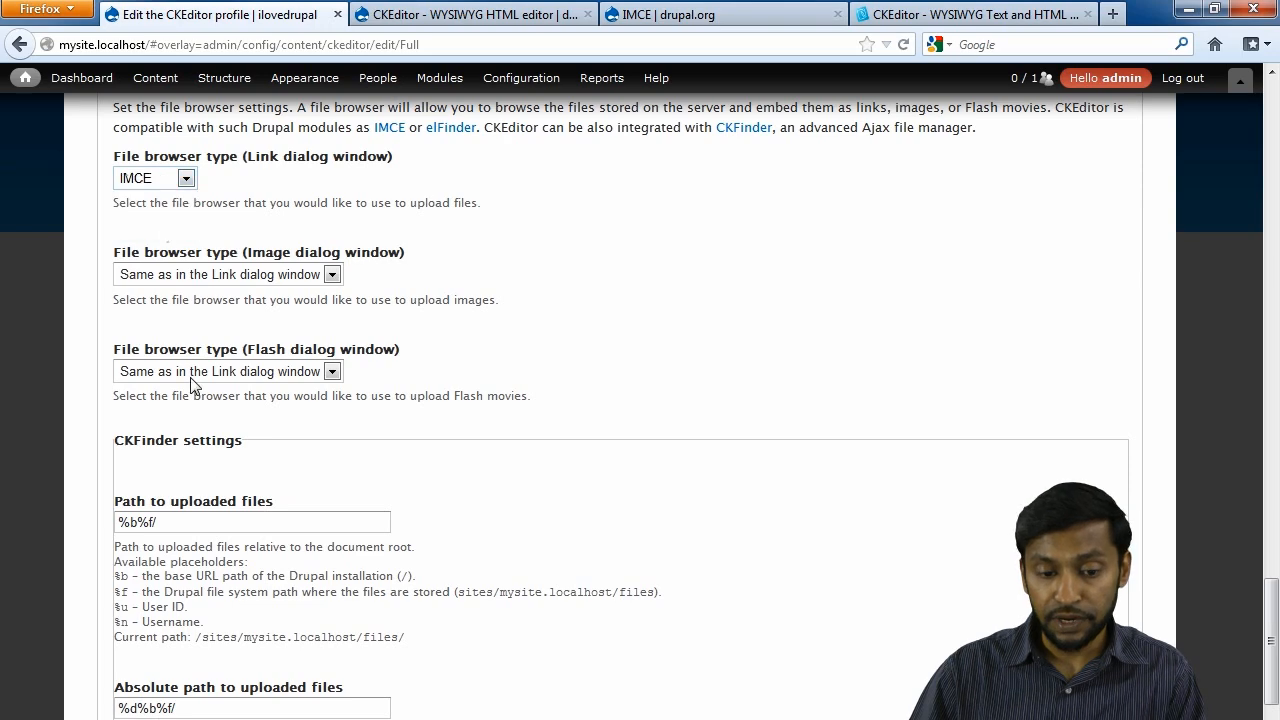
scroll(192, 380, "down", 3)
left_click(137, 697)
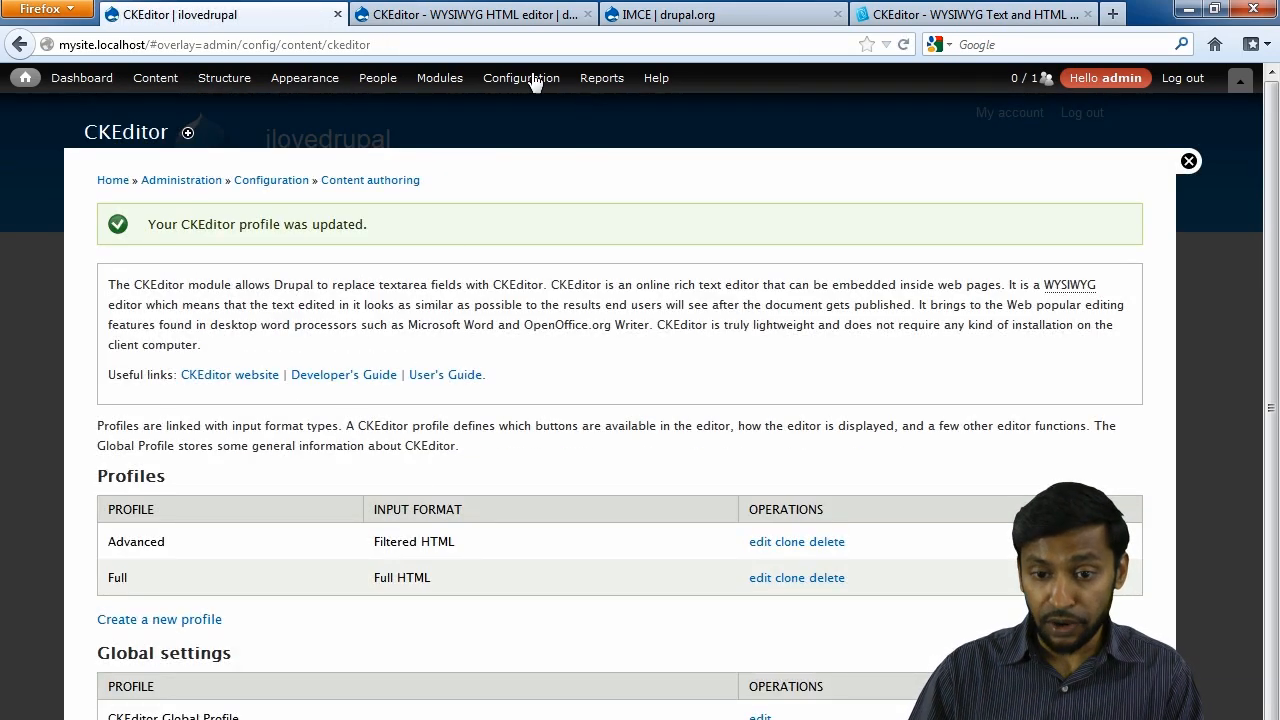
Step: Open the Filtered HTML text format's configuration and examine its roles, enabled filters and filter processing order
mouse_move(629, 80)
mouse_move(528, 78)
mouse_move(548, 128)
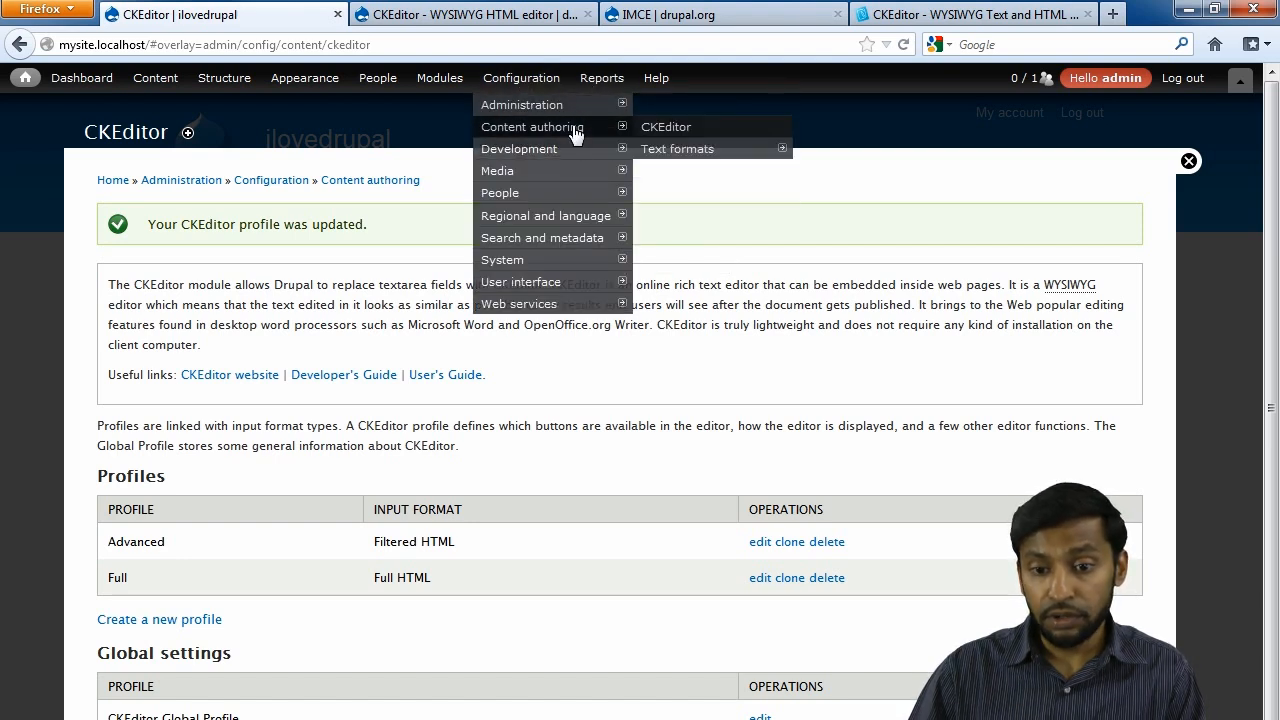
left_click(690, 150)
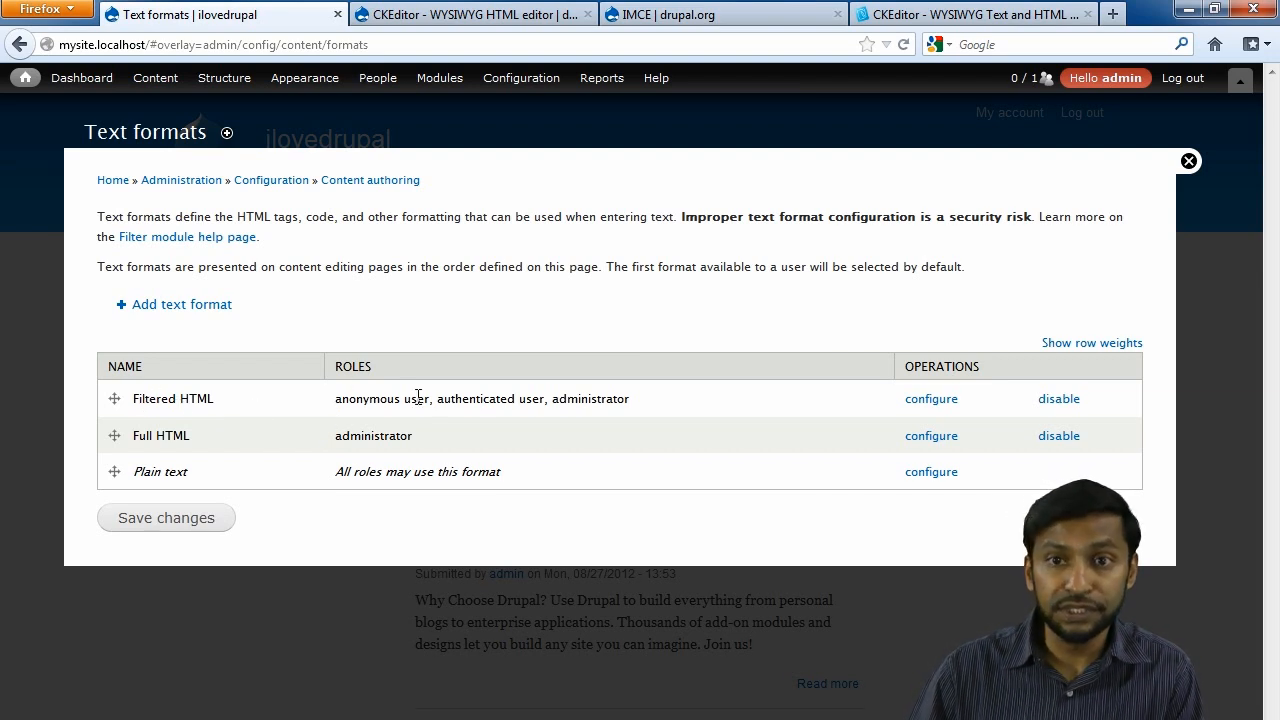
left_click(931, 399)
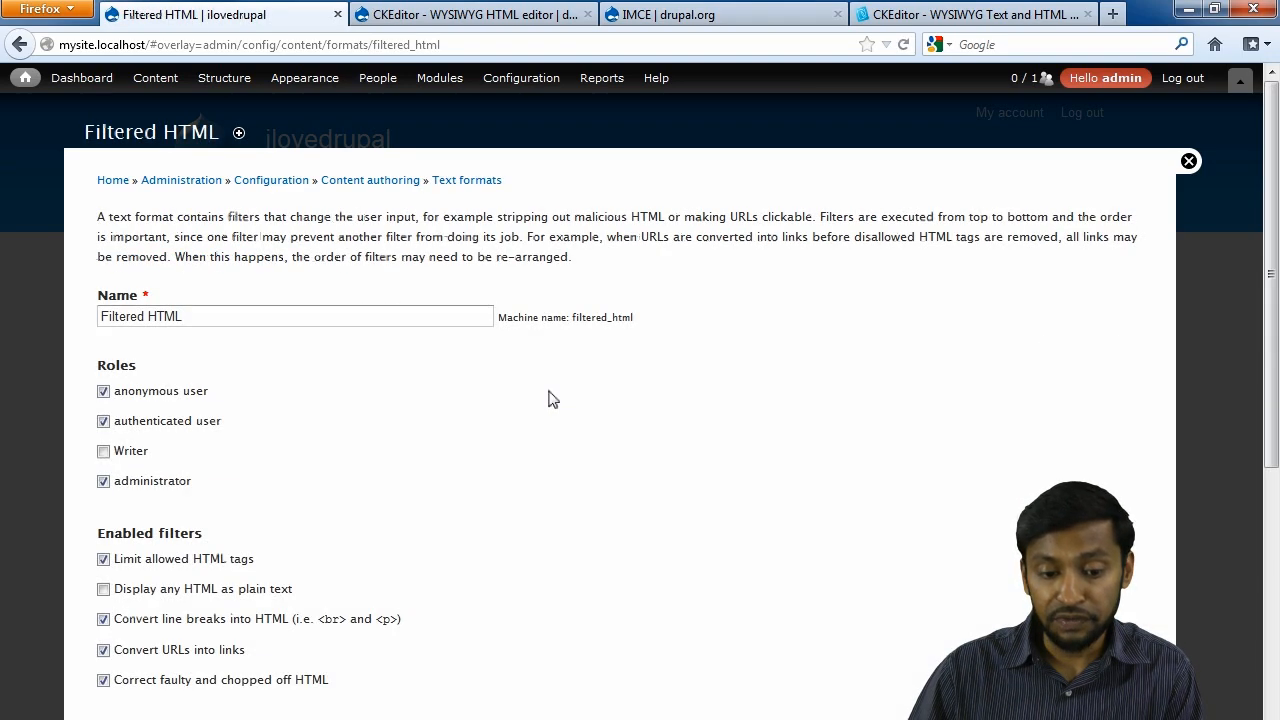
scroll(548, 399, "down", 8)
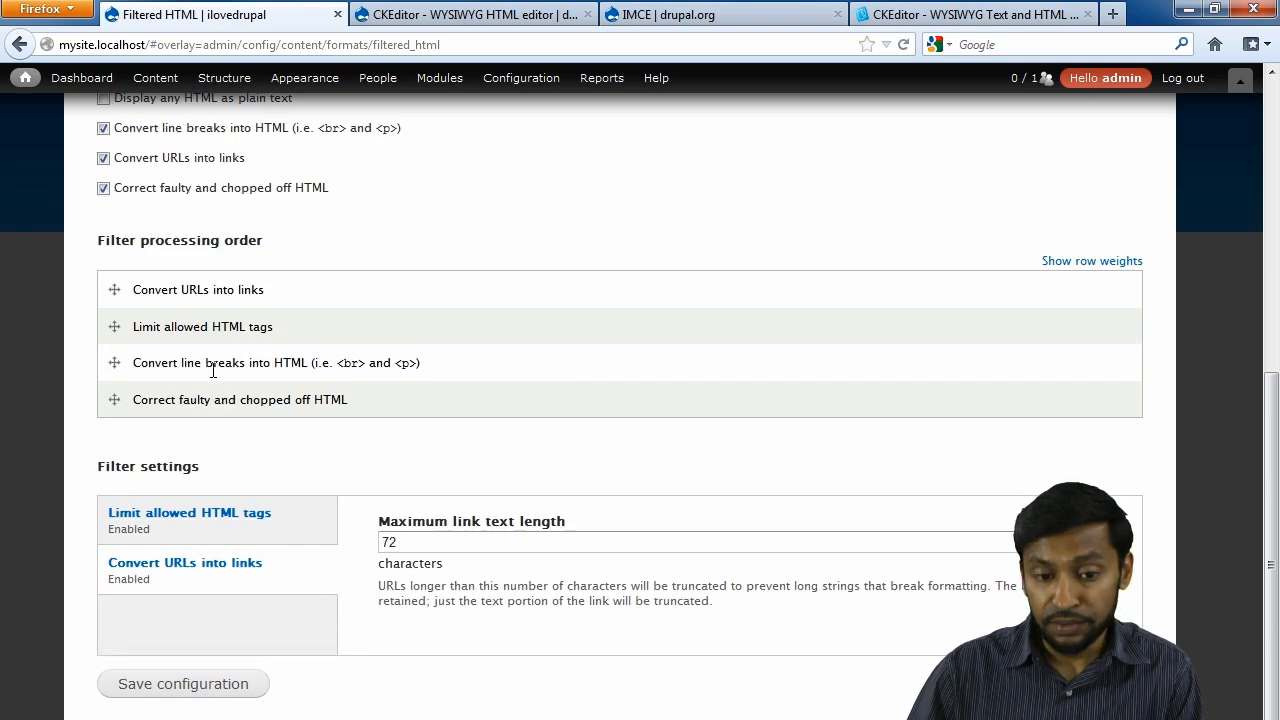
scroll(229, 365, "up", 8)
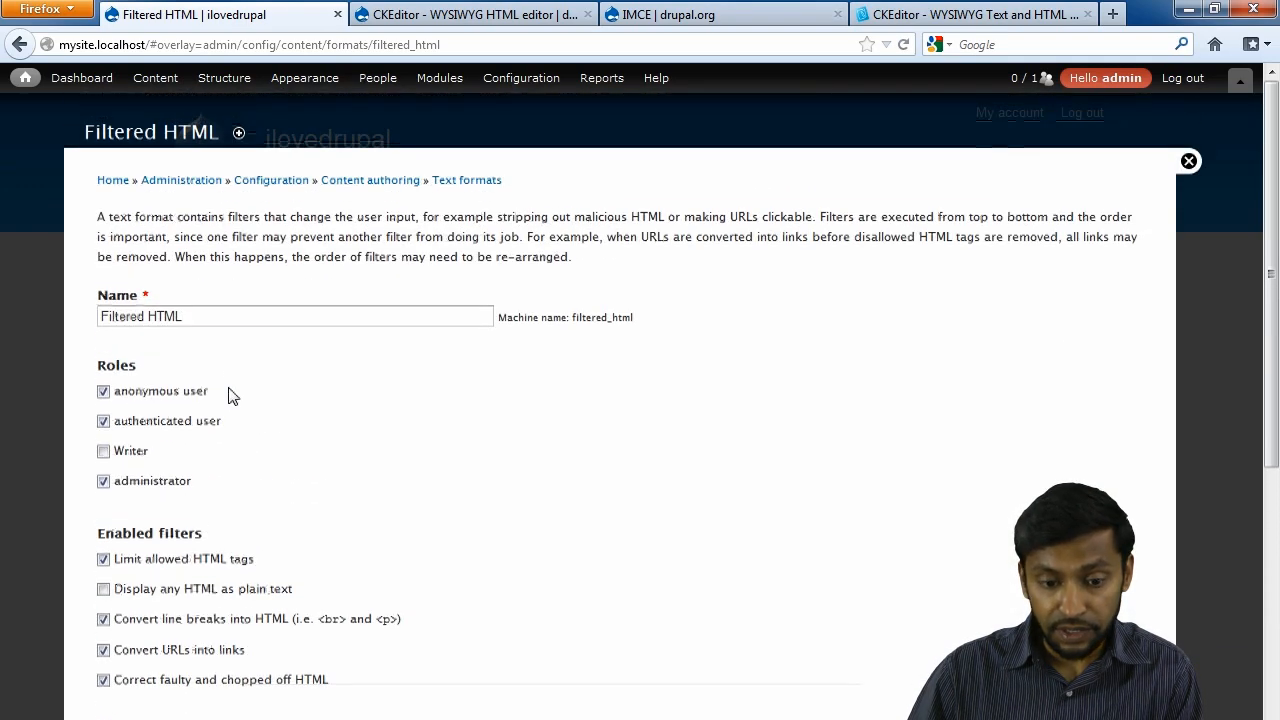
Step: Examine the allowed HTML tags in the Filtered HTML filter settings and return to the text formats list
scroll(240, 400, "down", 6)
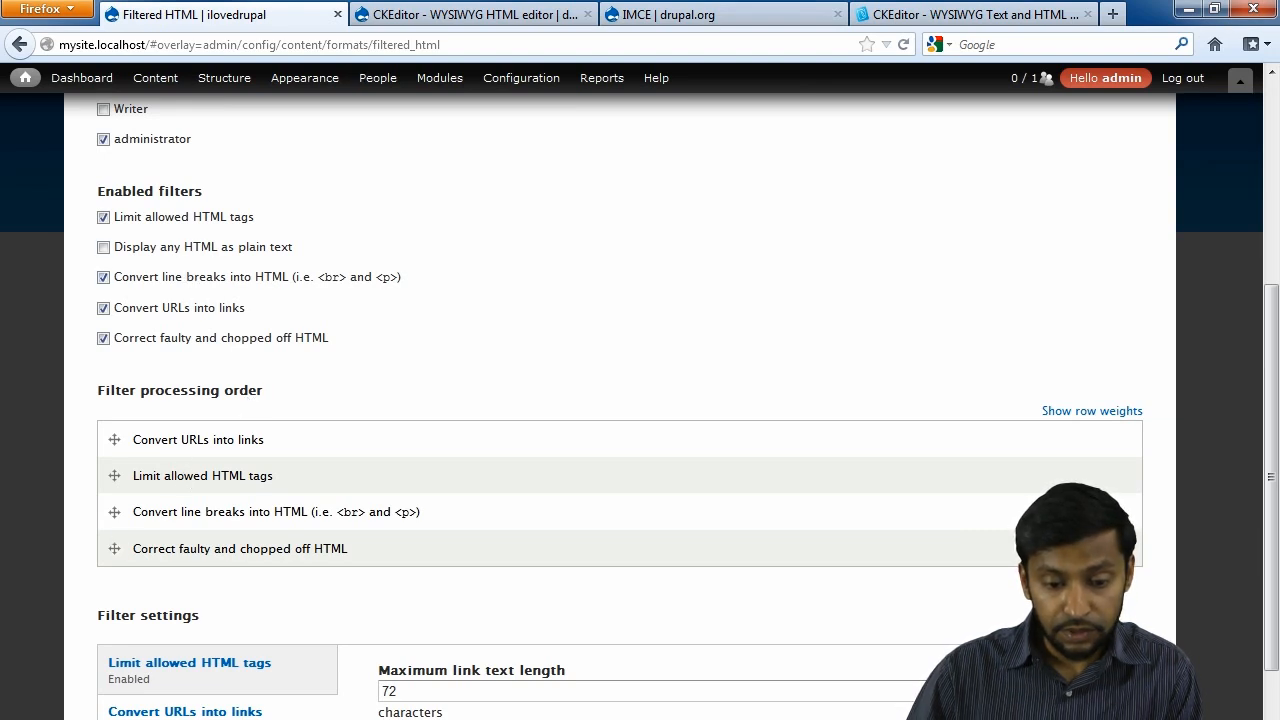
left_click(203, 687)
scroll(408, 610, "down", 3)
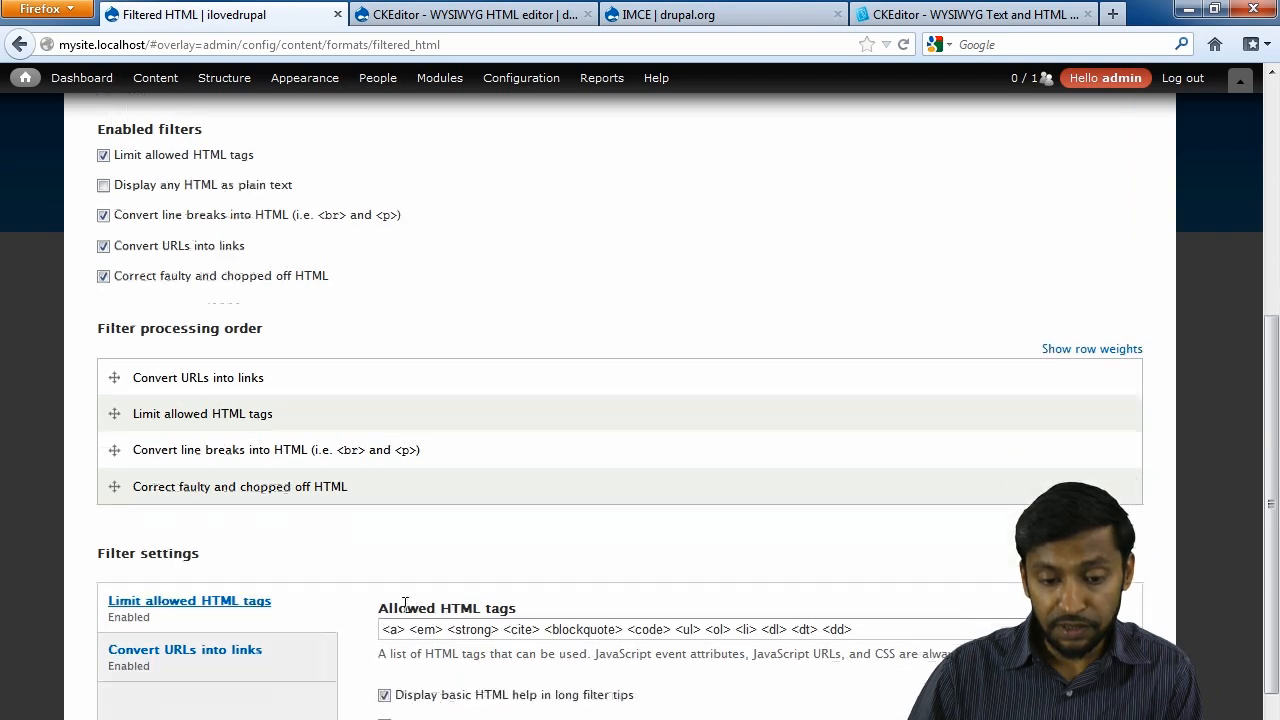
left_click_drag(881, 525, 313, 503)
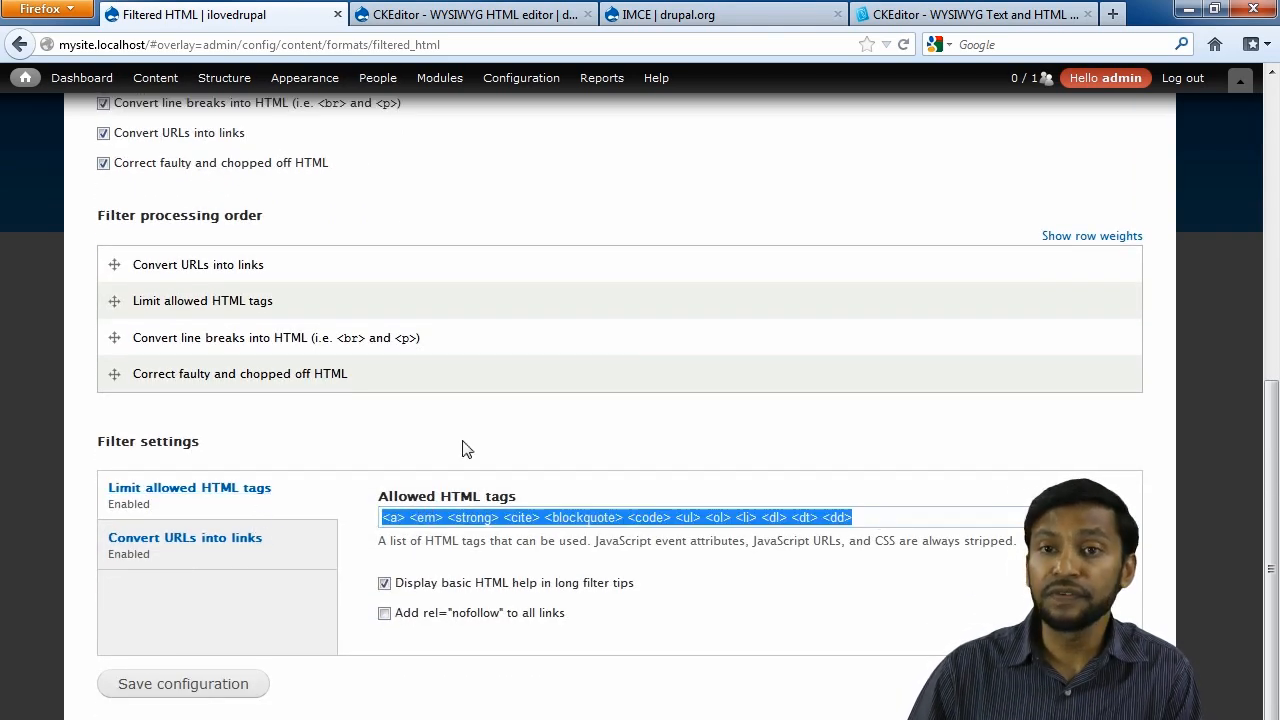
scroll(462, 449, "up", 9)
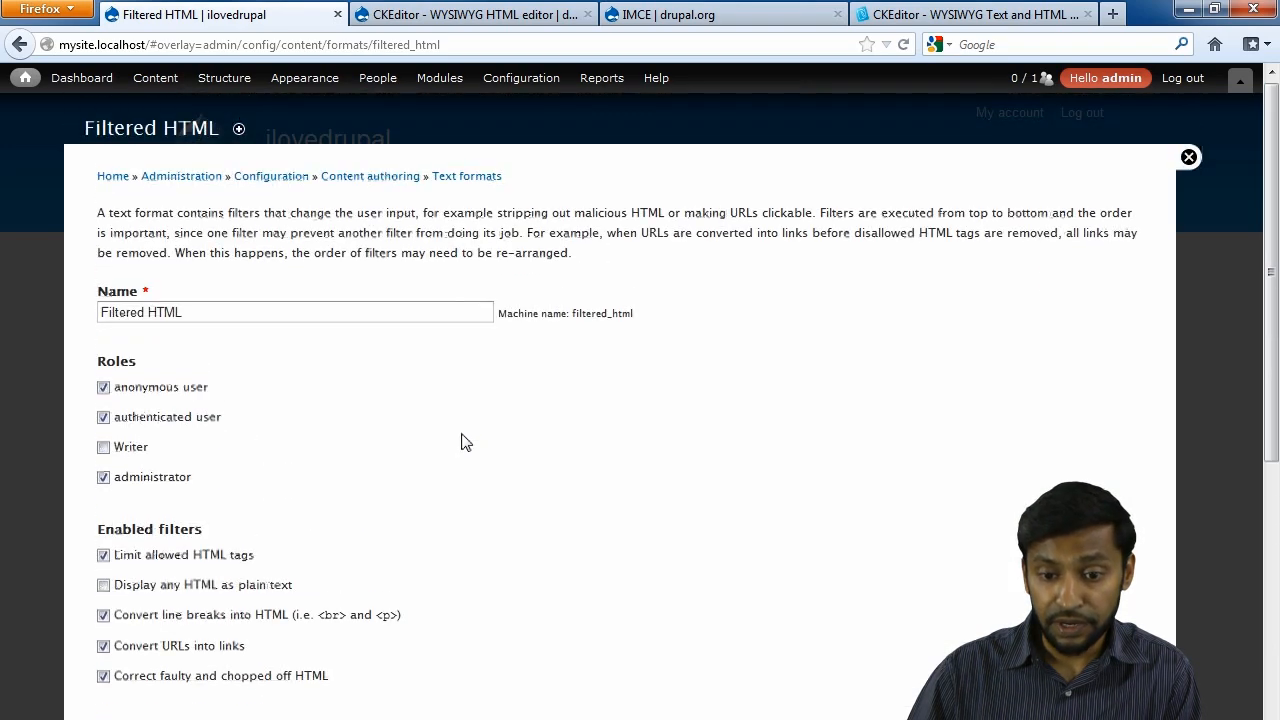
left_click(449, 185)
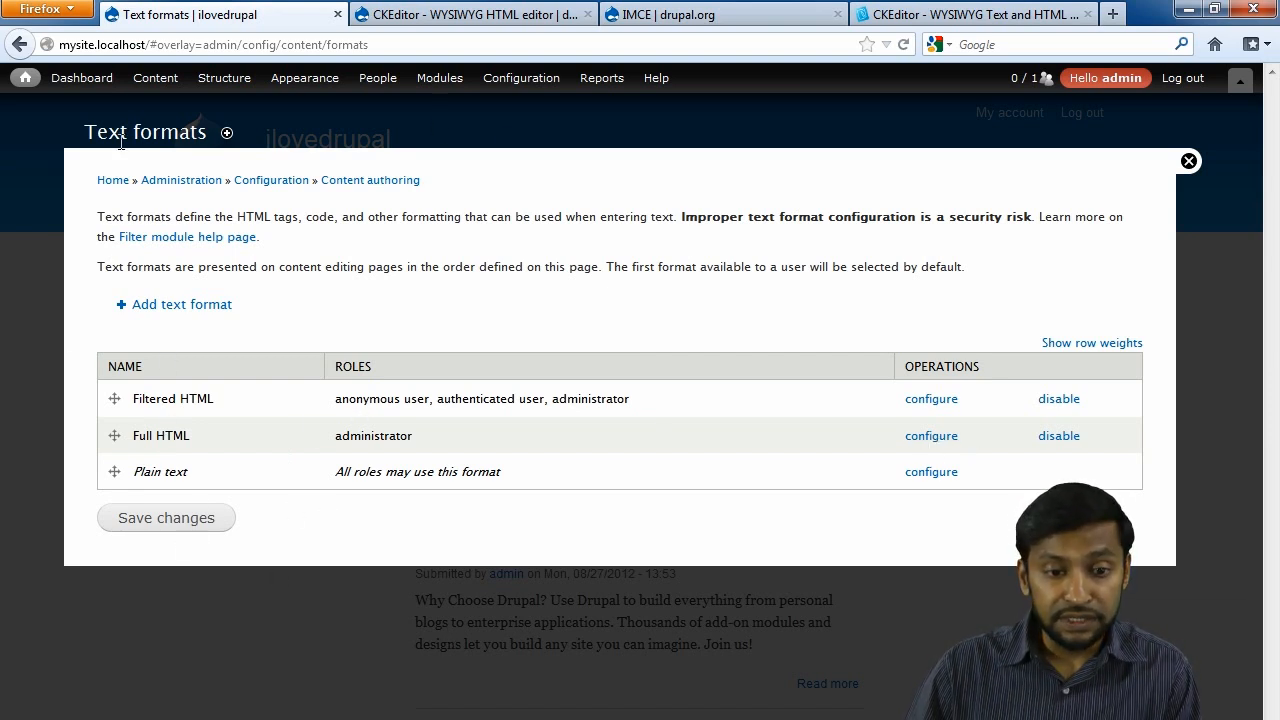
Step: Close the text formats page, open the 2nd Article Page for editing, and set its body text format to Full HTML
left_click(1190, 162)
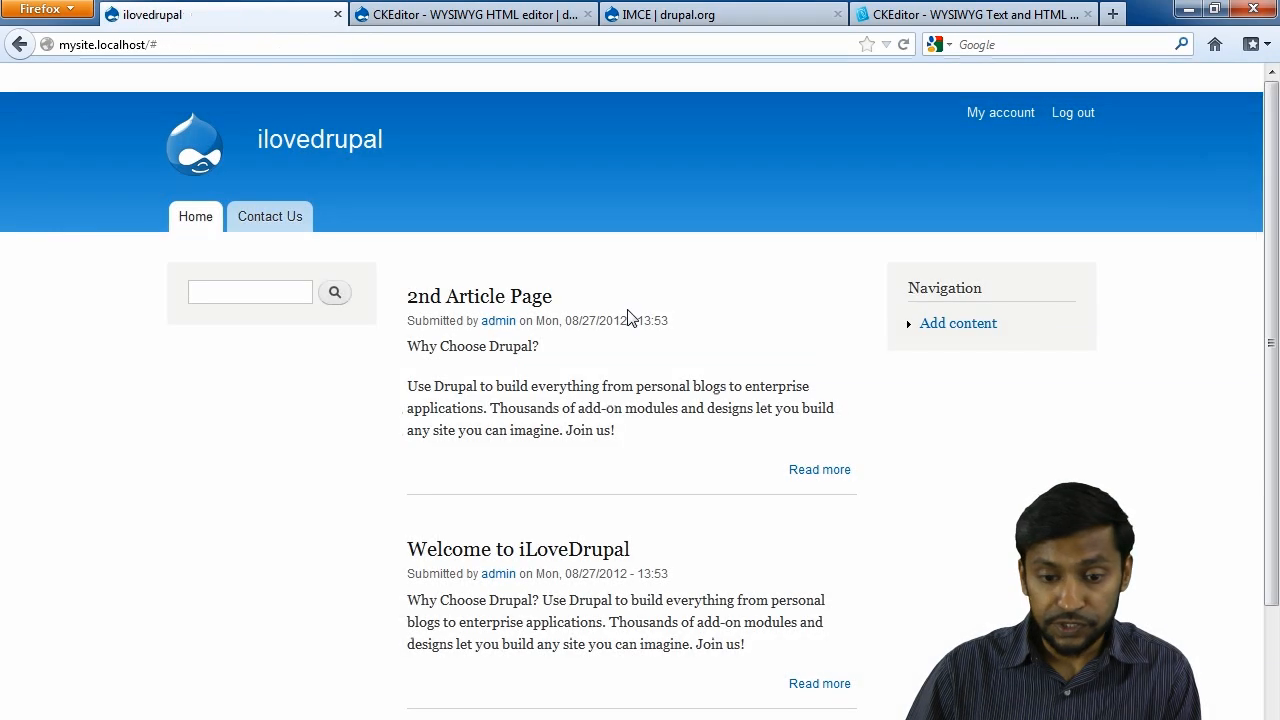
left_click(466, 305)
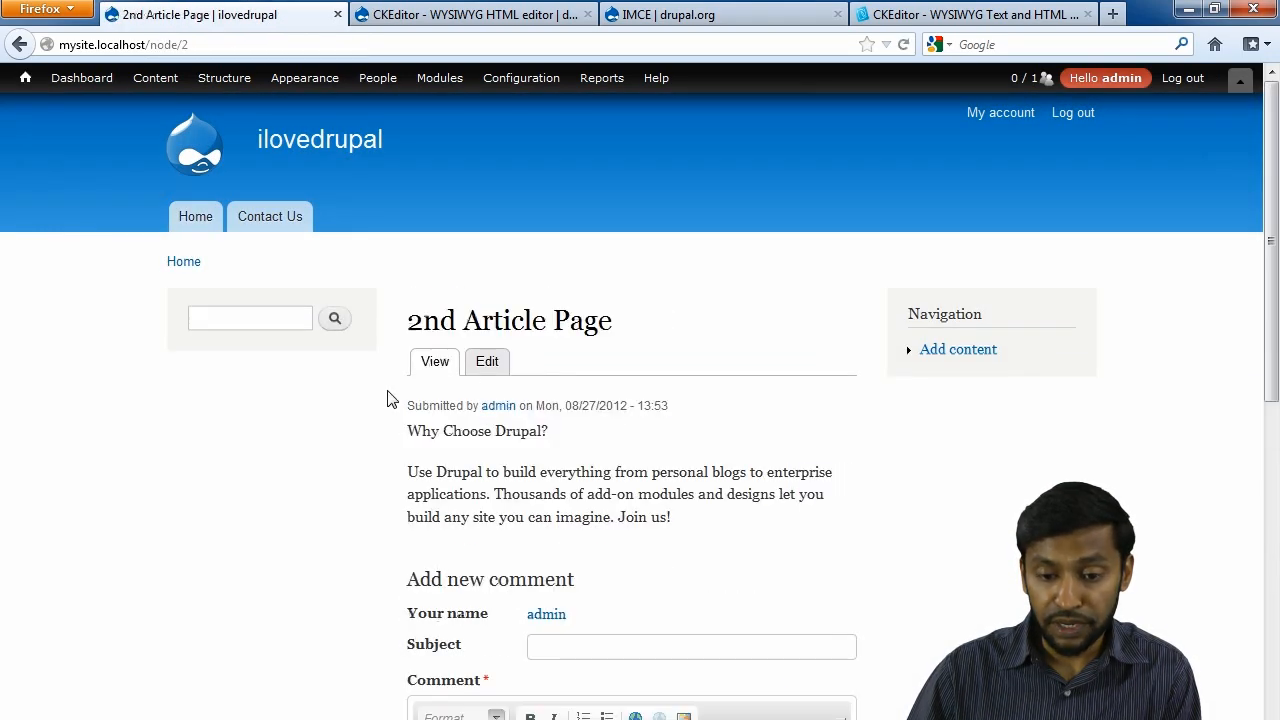
left_click(492, 360)
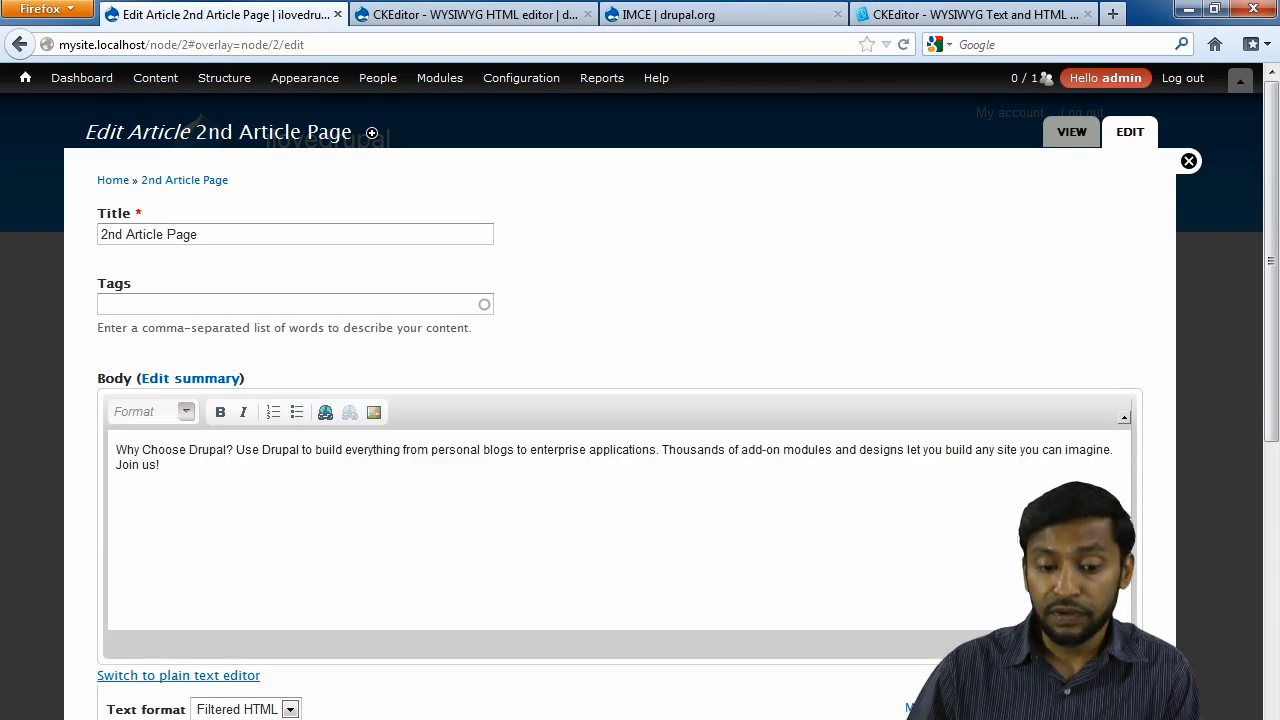
scroll(270, 600, "down", 2)
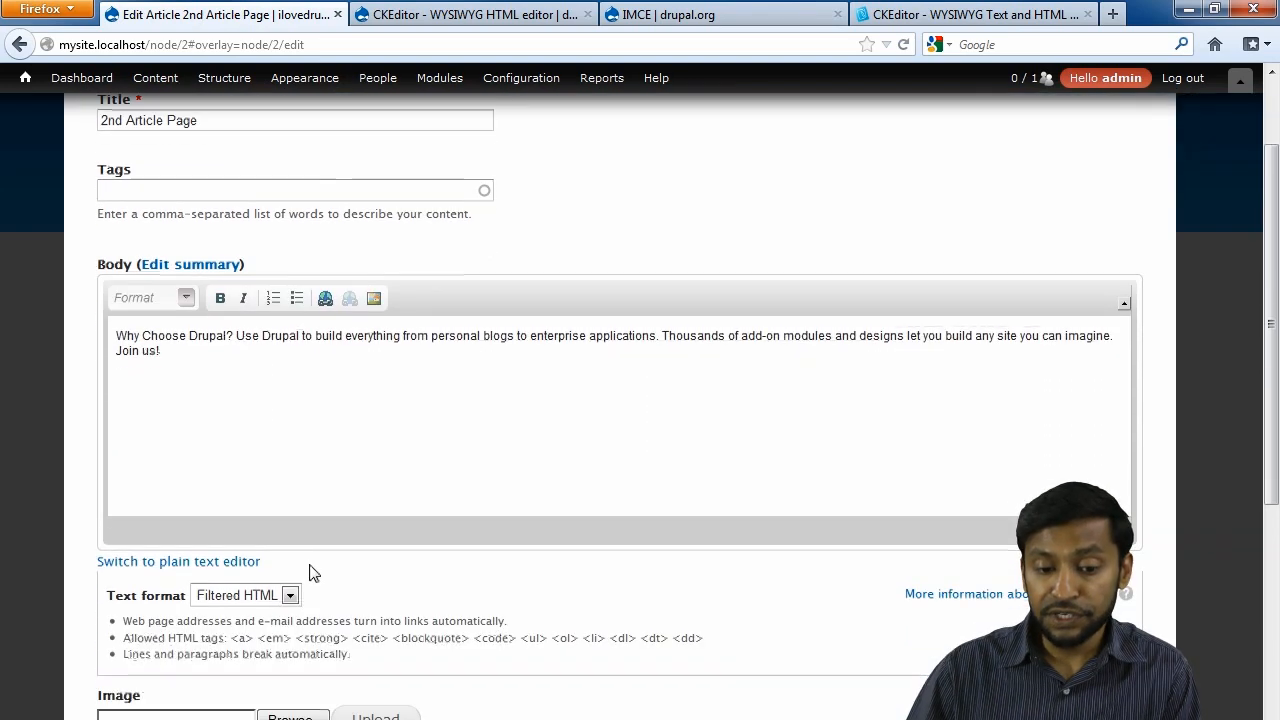
left_click(238, 596)
left_click(243, 628)
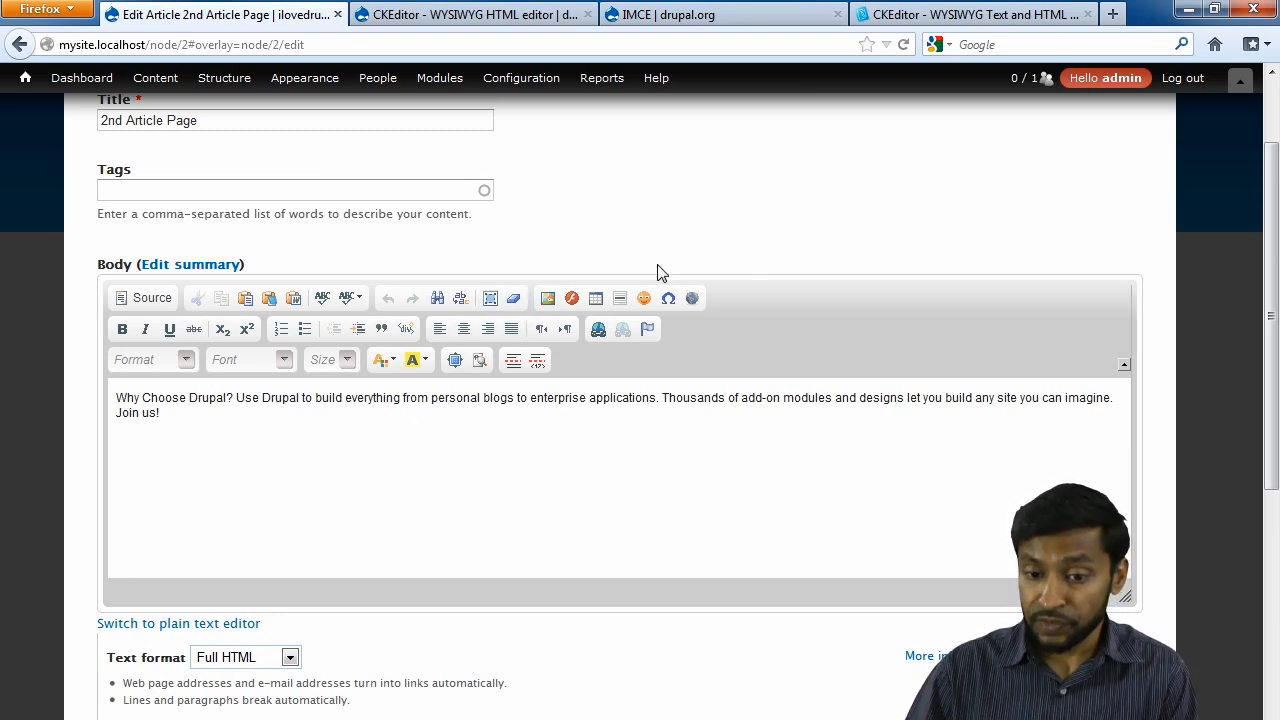
Step: Start inserting an image in the body, upload Tulips.jpg from Sample Pictures through the server file browser, and choose it as the source
left_click(547, 298)
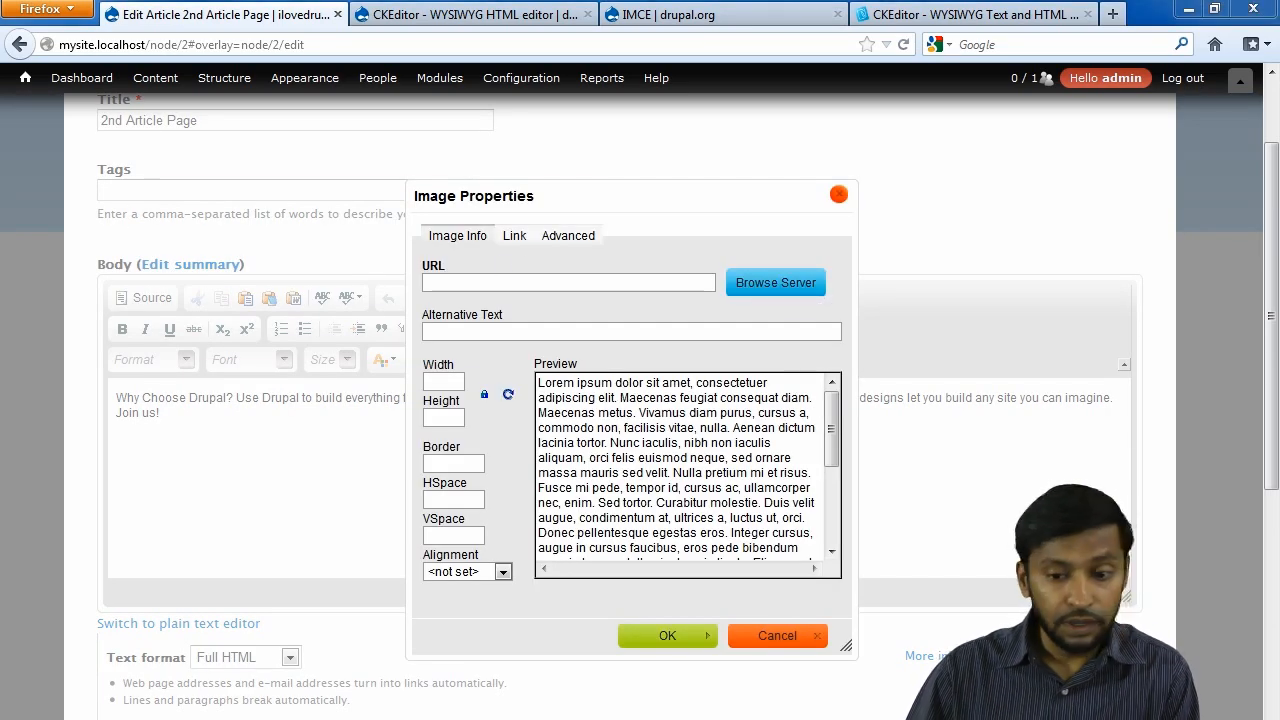
left_click_drag(0, 285, 739, 158)
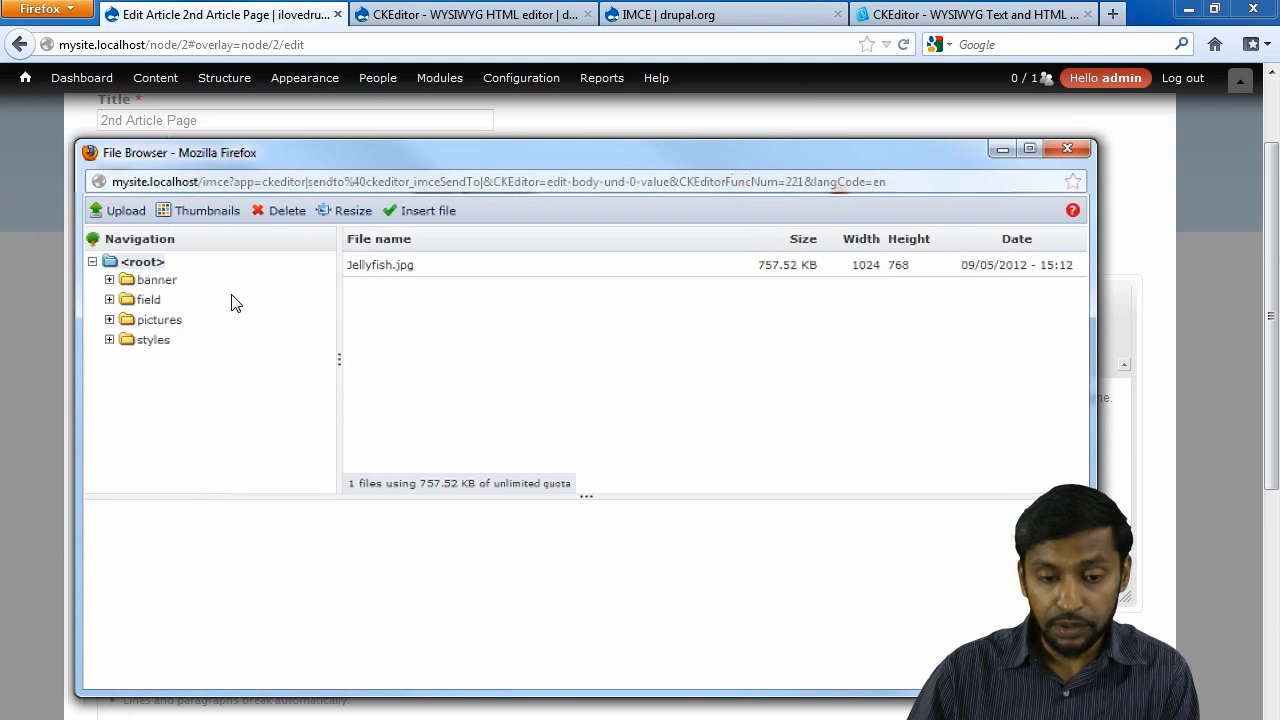
left_click(124, 210)
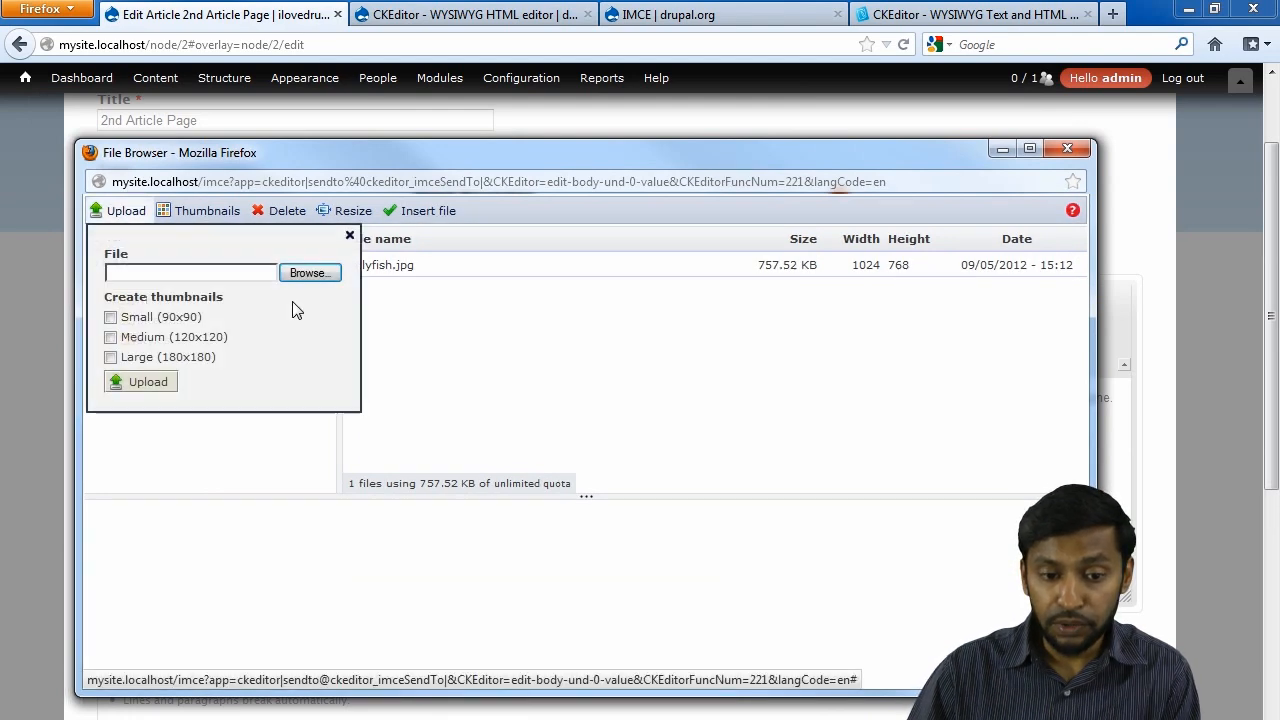
left_click(309, 273)
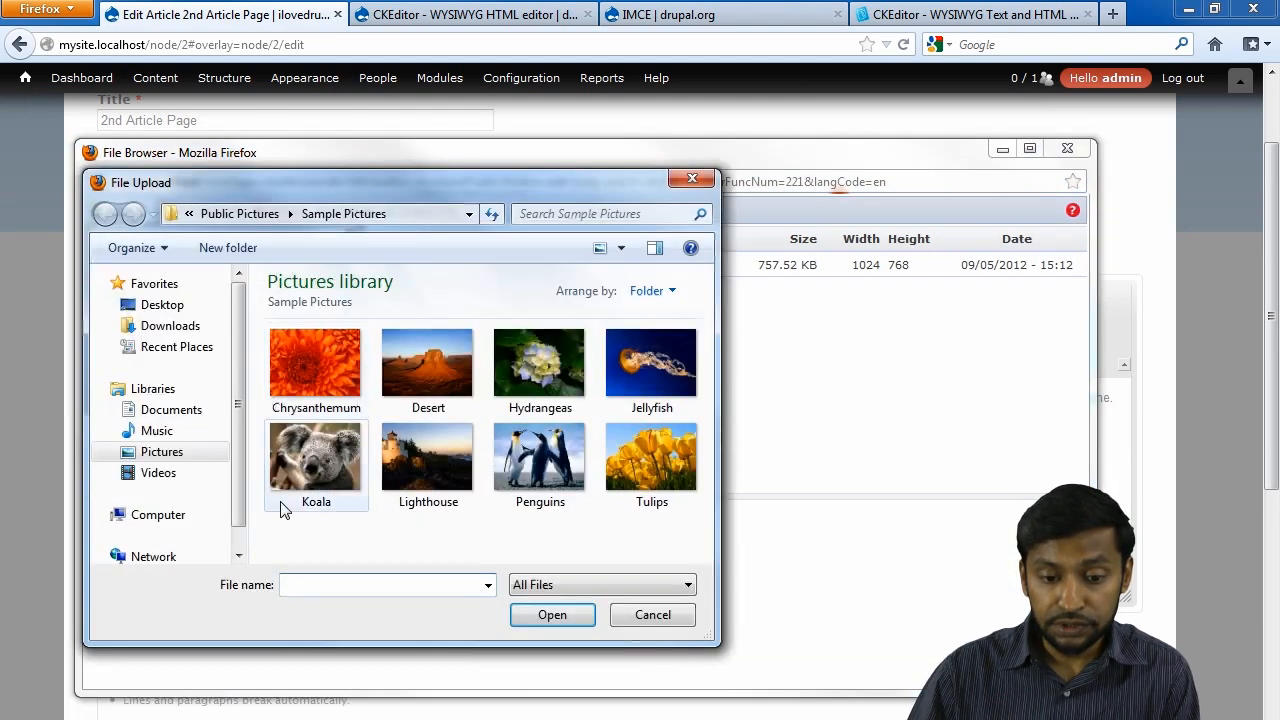
double_click(665, 490)
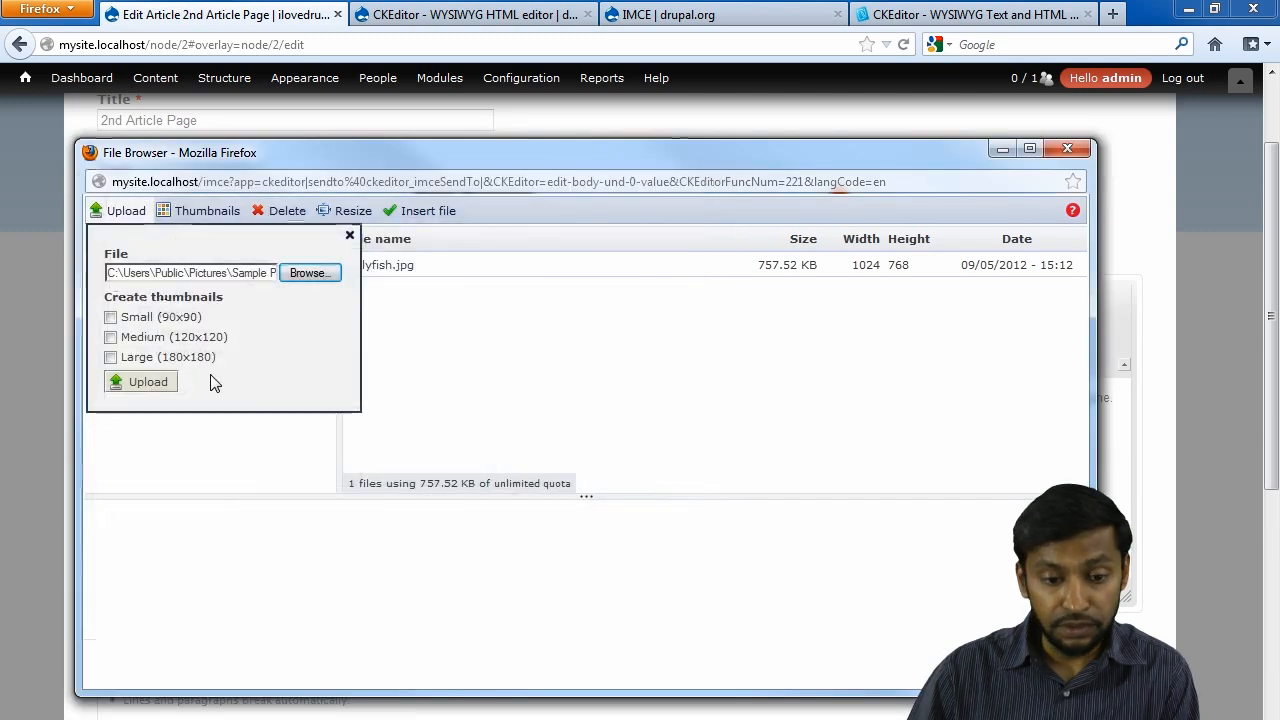
left_click(148, 383)
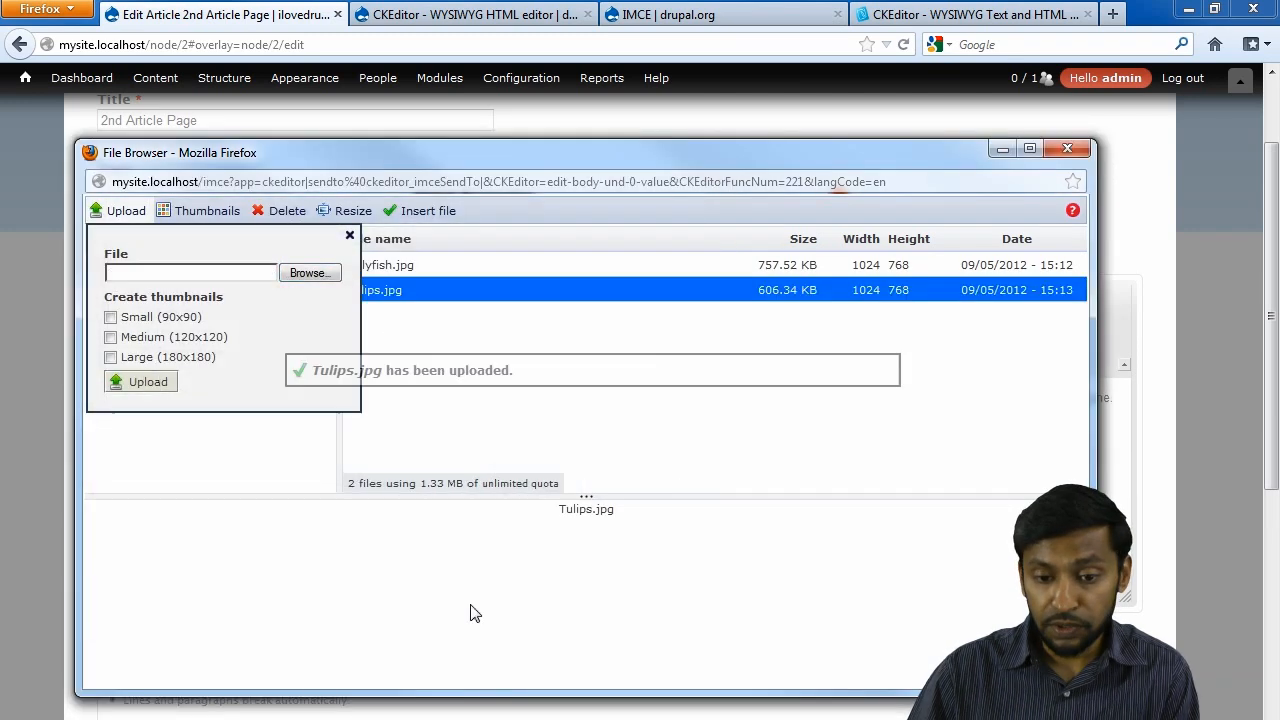
left_click(590, 512)
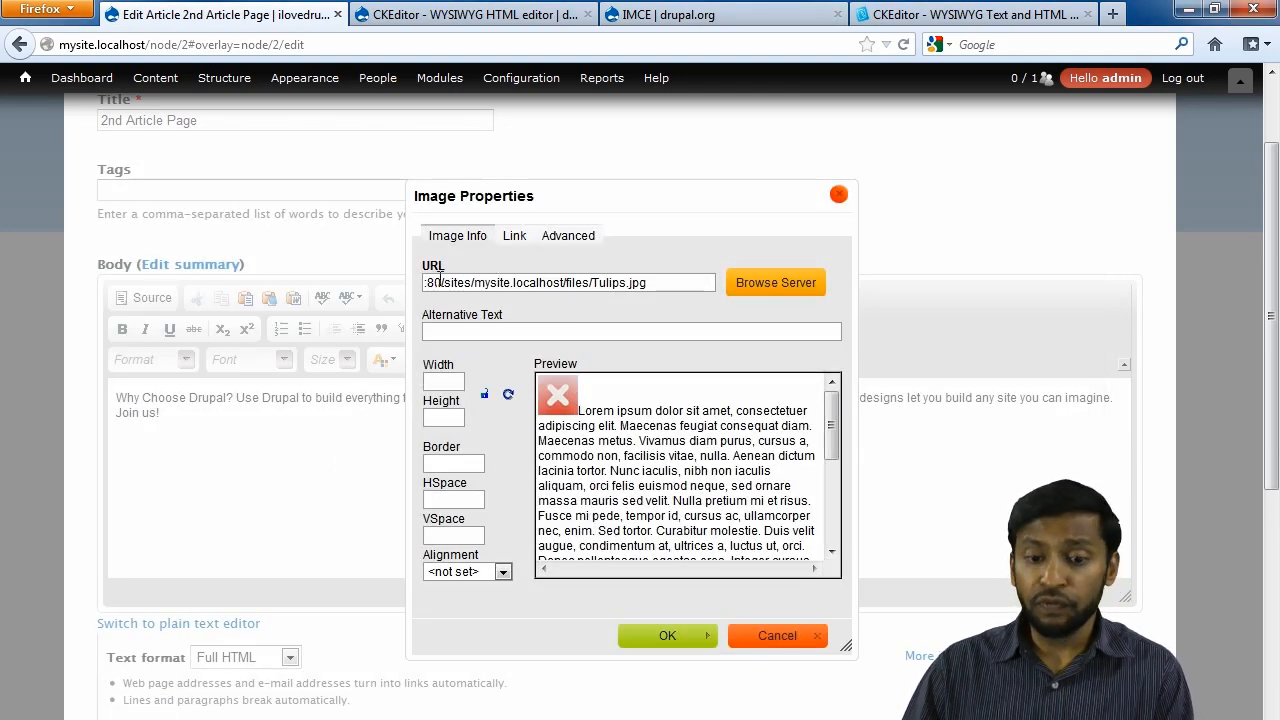
Step: Replace the :80 prefix in the image URL with mysite.localhost, giving mysite.localhost/sites/mysite.localhost/files/Tulips.jpg
left_click(440, 281)
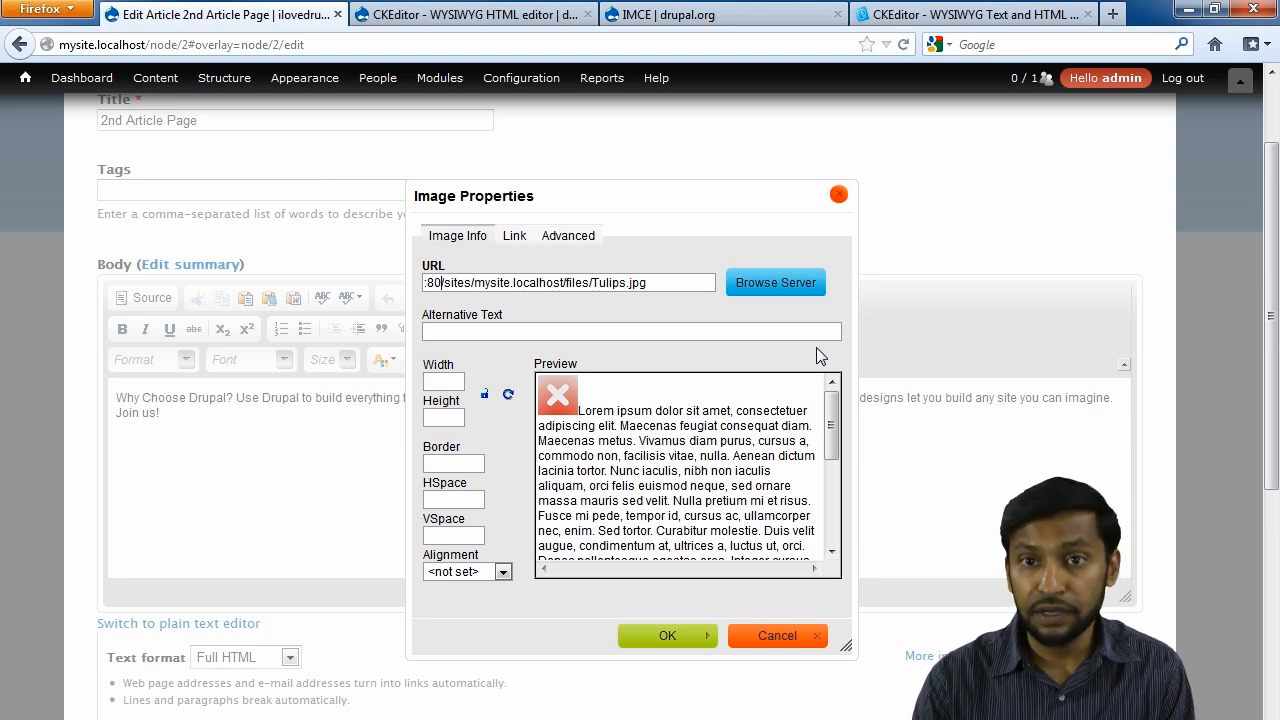
key("BackSpace")
key("BackSpace")
key("BackSpace")
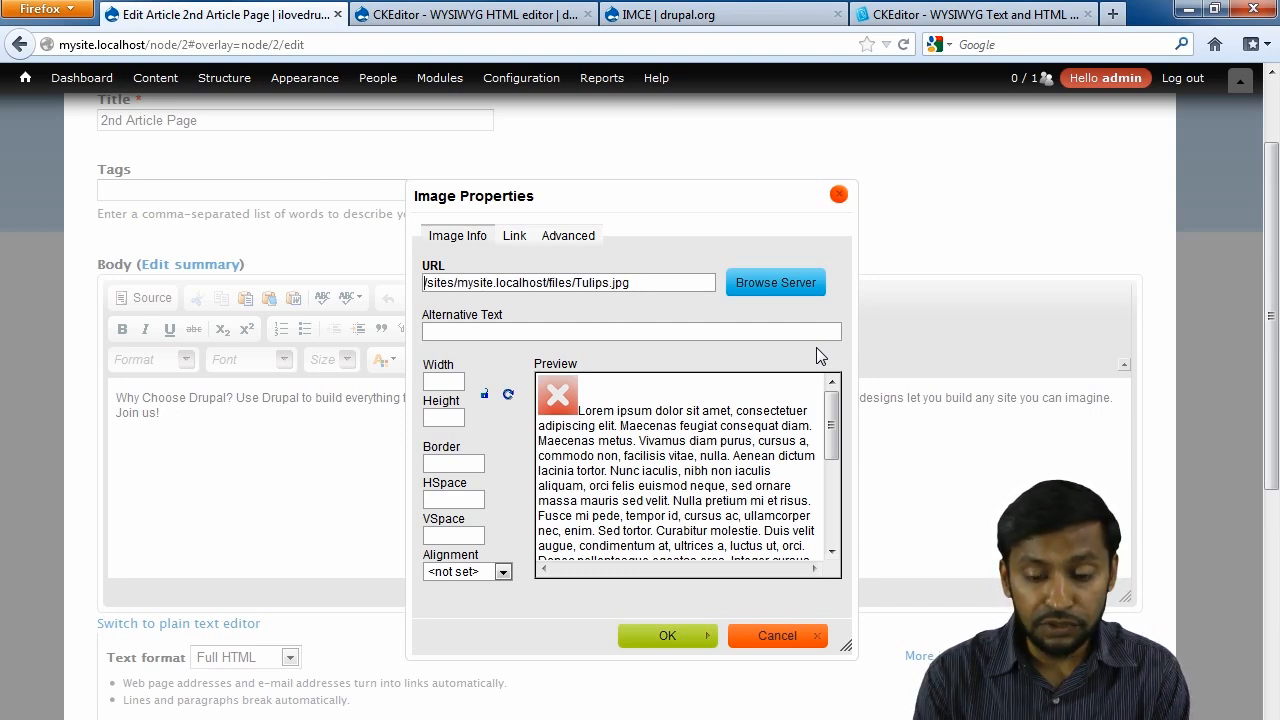
type("mysite")
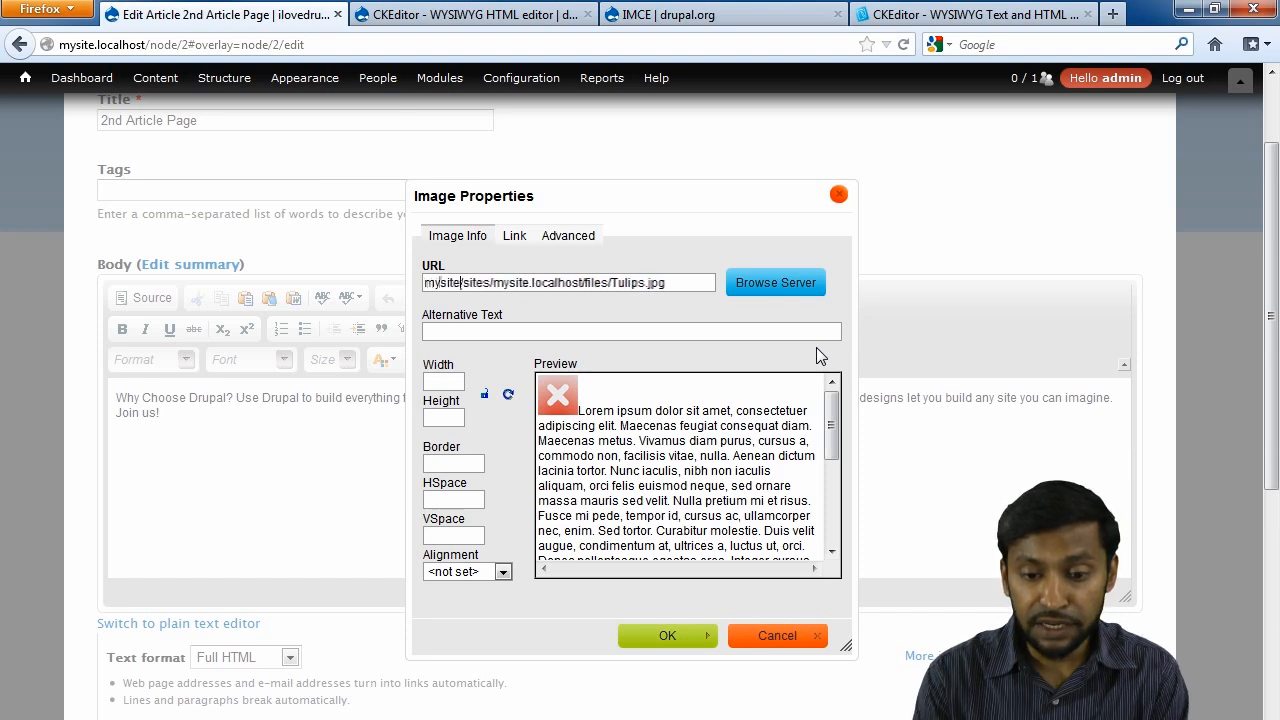
type(".local")
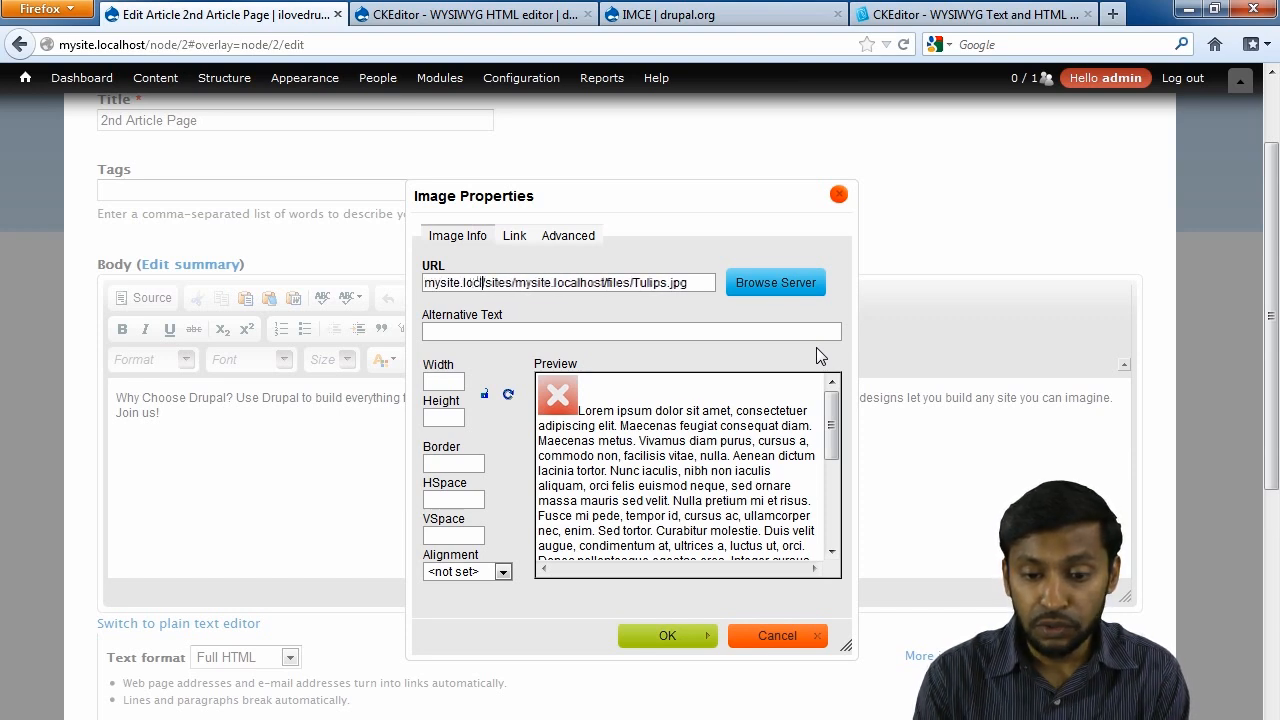
key("BackSpace")
type("al")
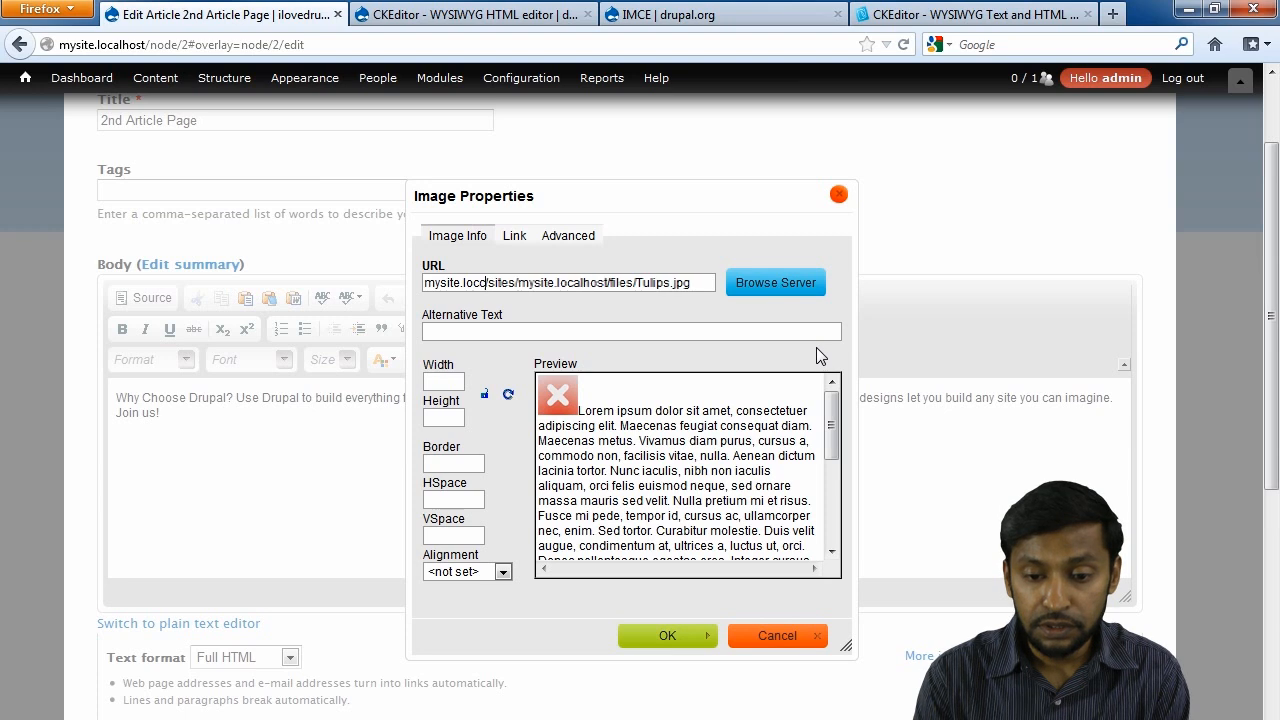
type("host")
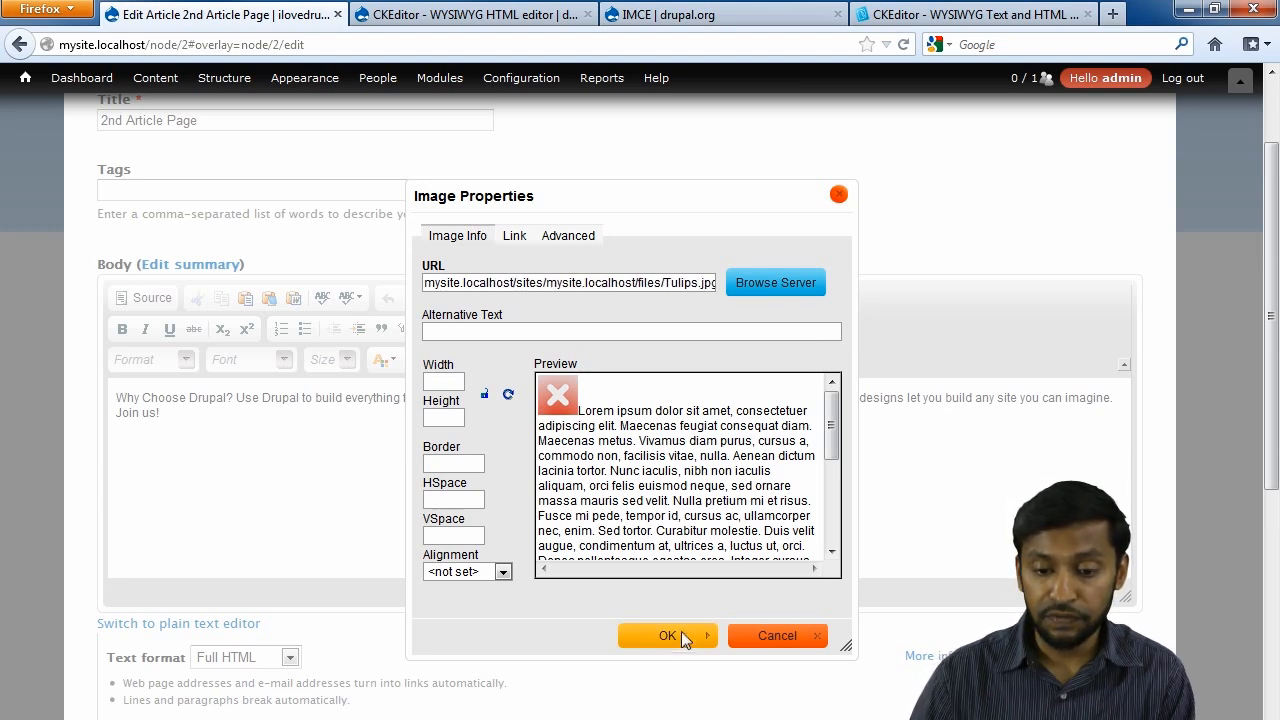
key("Tab")
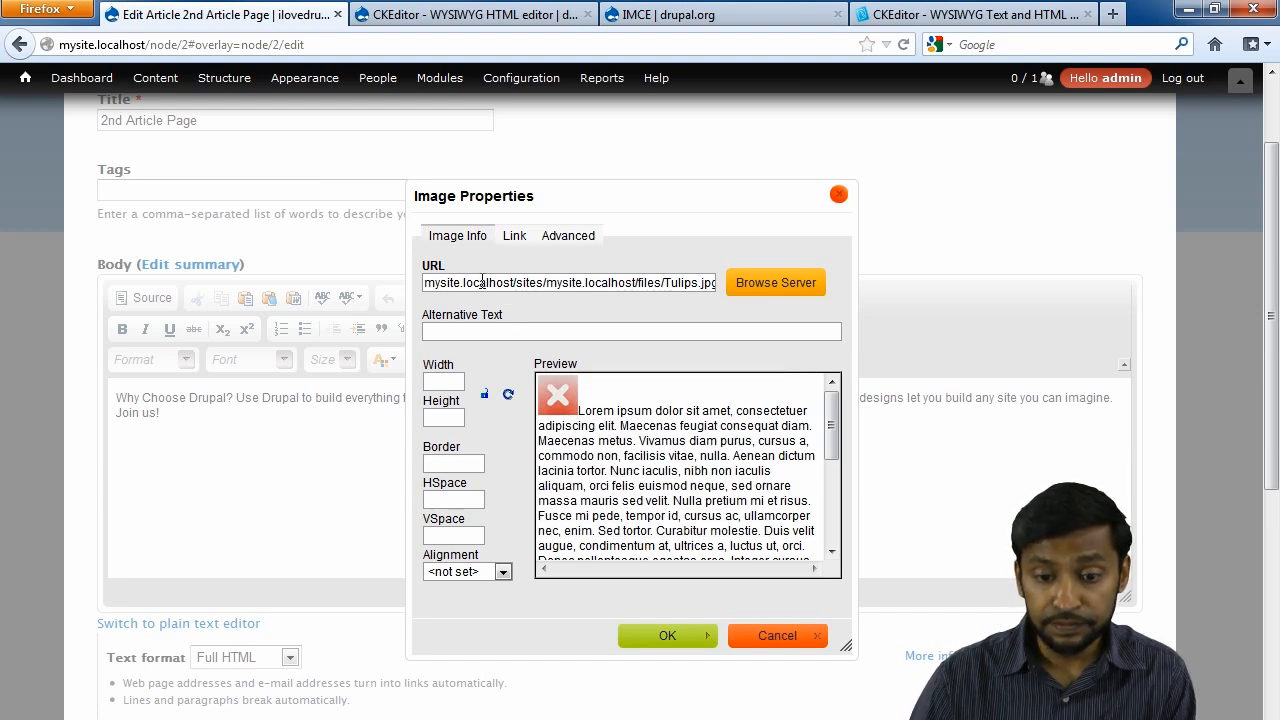
left_click(438, 284)
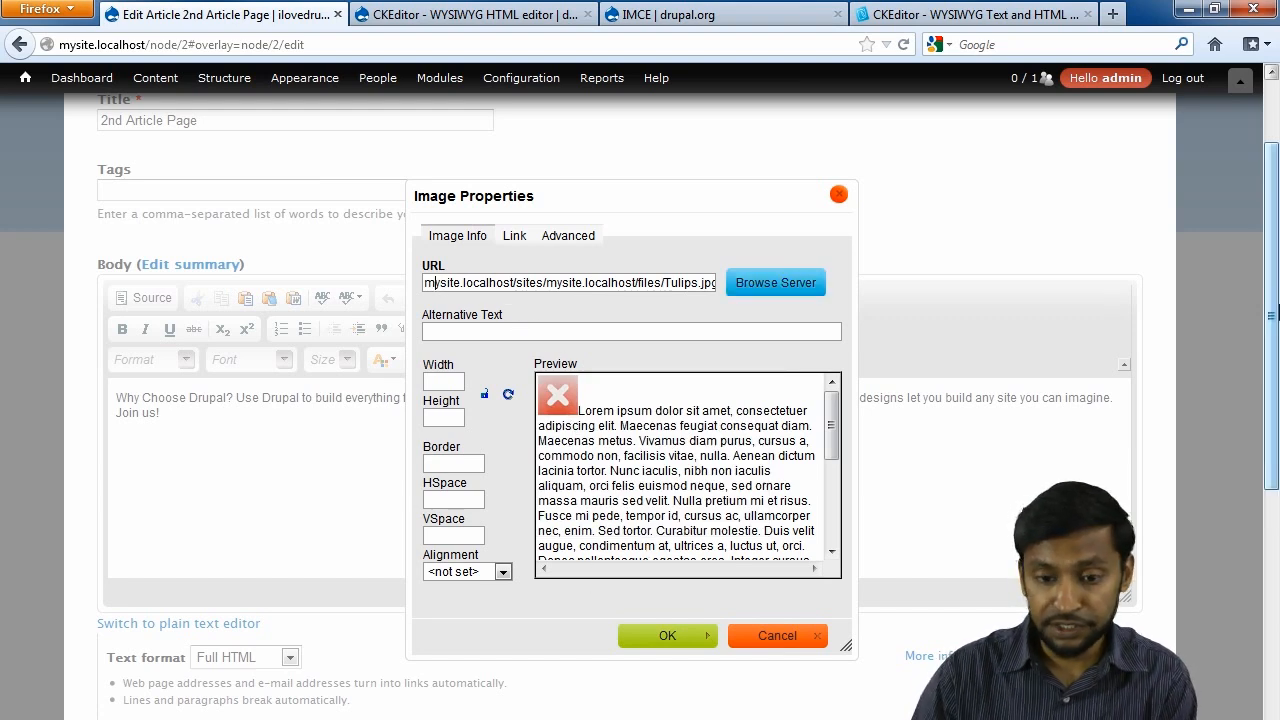
type("http")
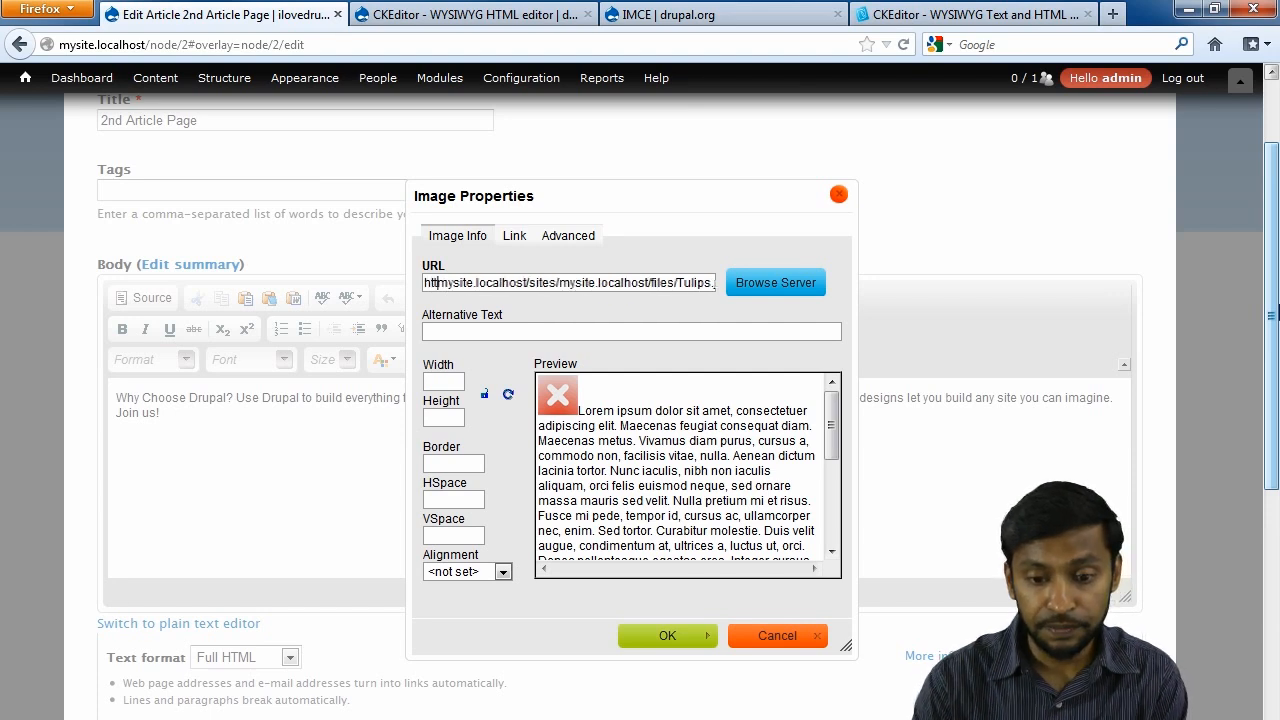
type("://")
key("Tab")
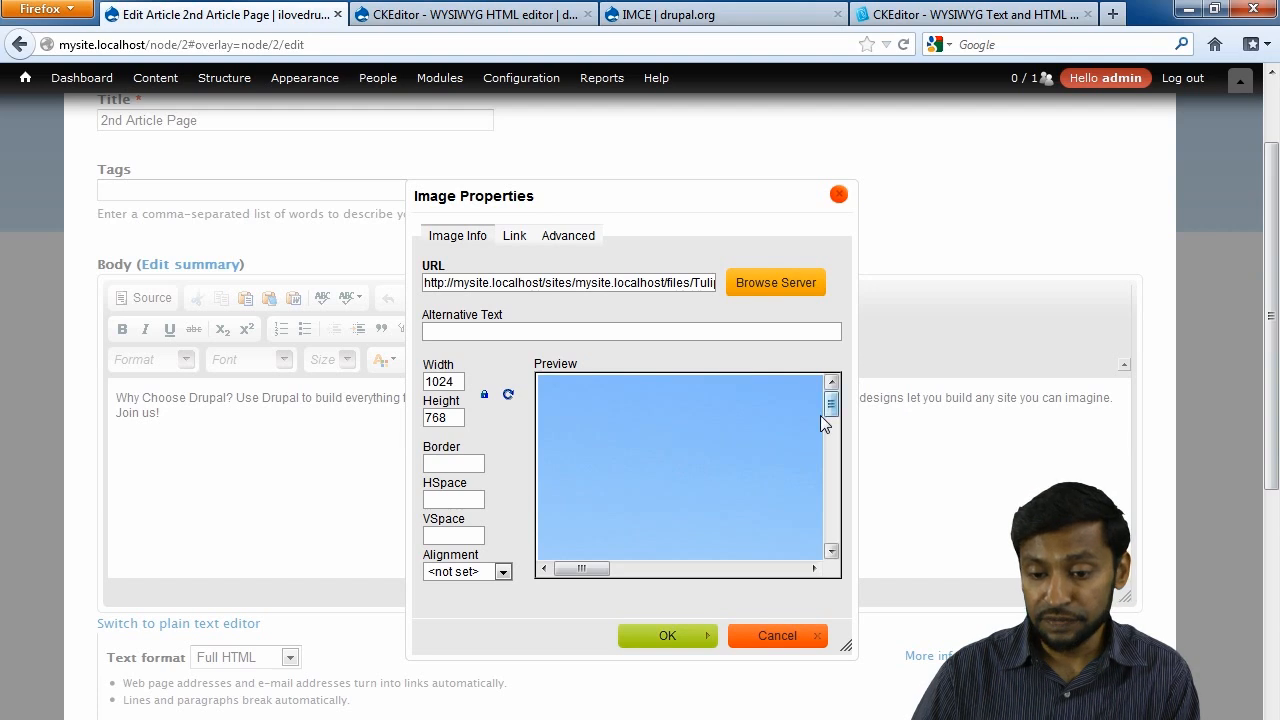
left_click(667, 637)
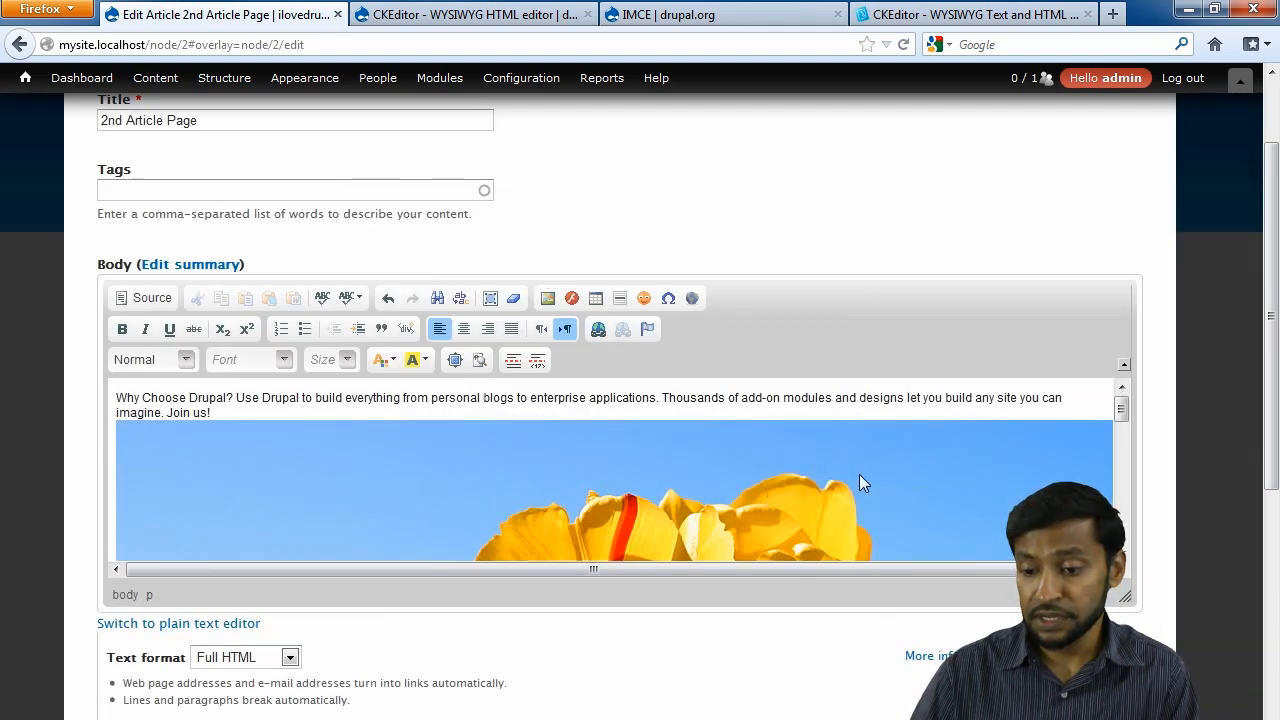
Step: Resize the inserted tulips image in its properties to a width of 240, keeping its proportions locked
mouse_move(1121, 408)
left_mouse_down()
mouse_move(1134, 550)
mouse_move(1135, 410)
left_mouse_up()
left_click(736, 458)
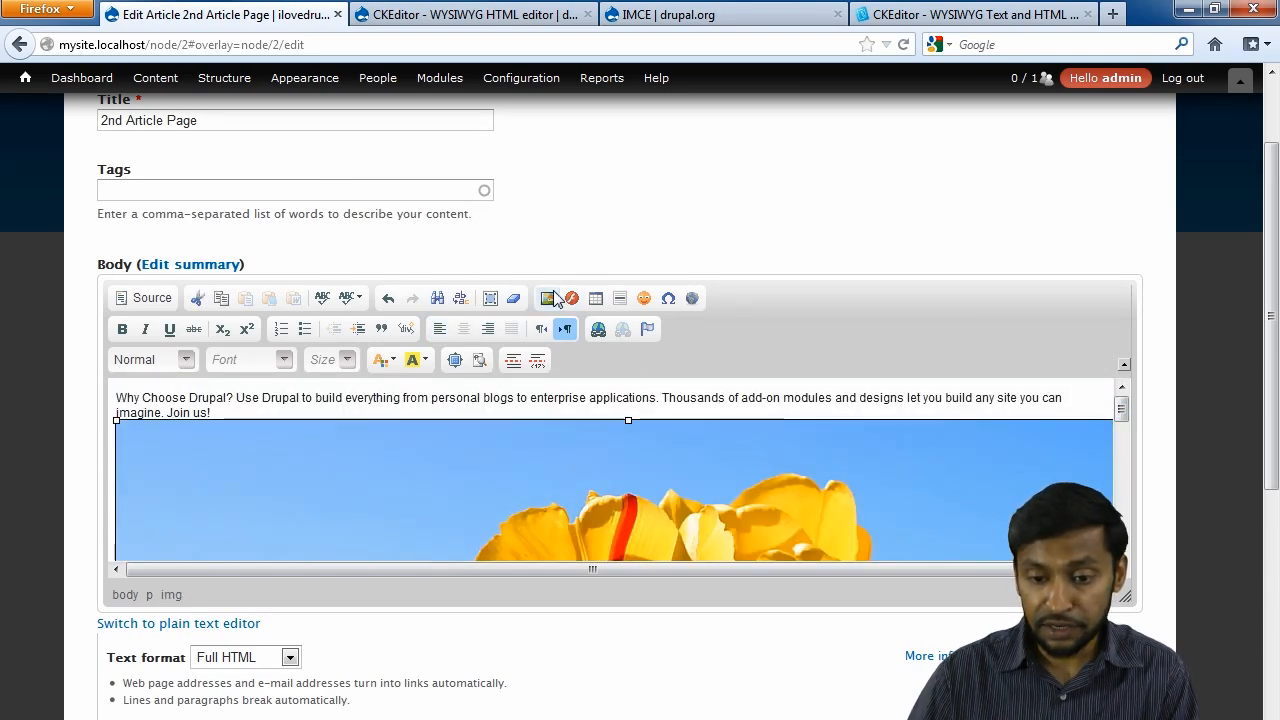
right_click(548, 508)
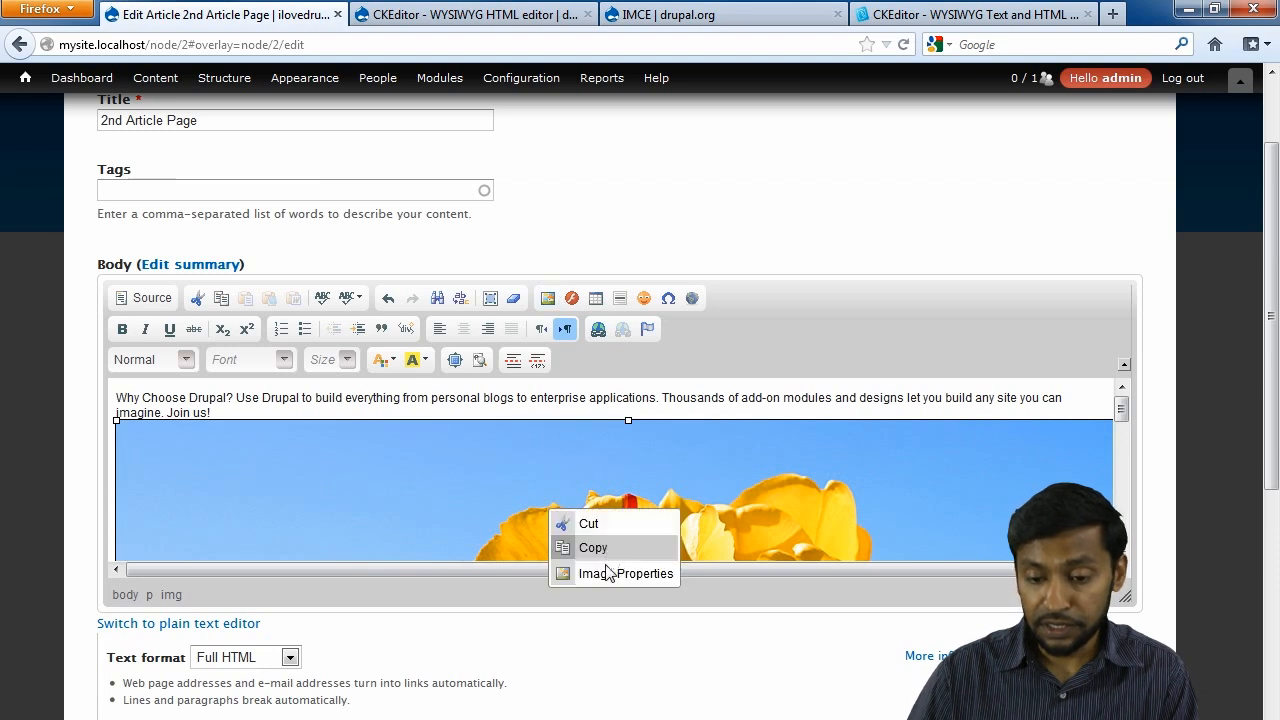
left_click(611, 575)
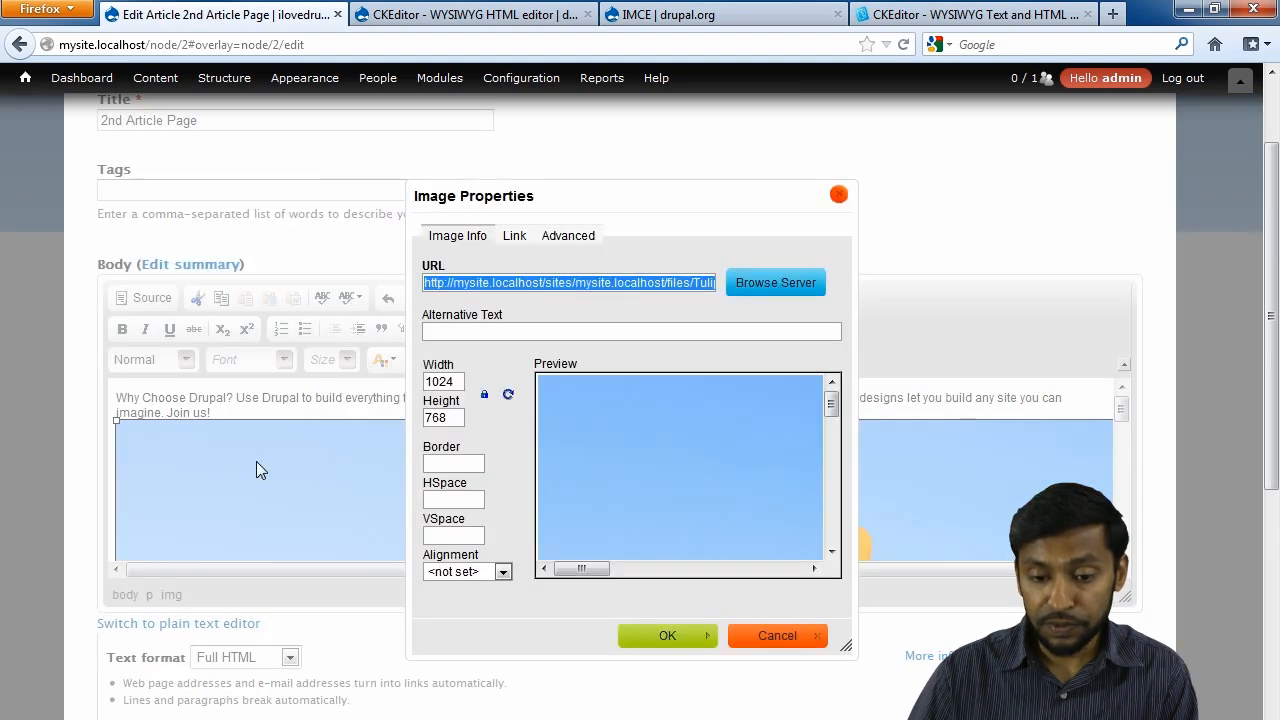
double_click(444, 381)
type("240")
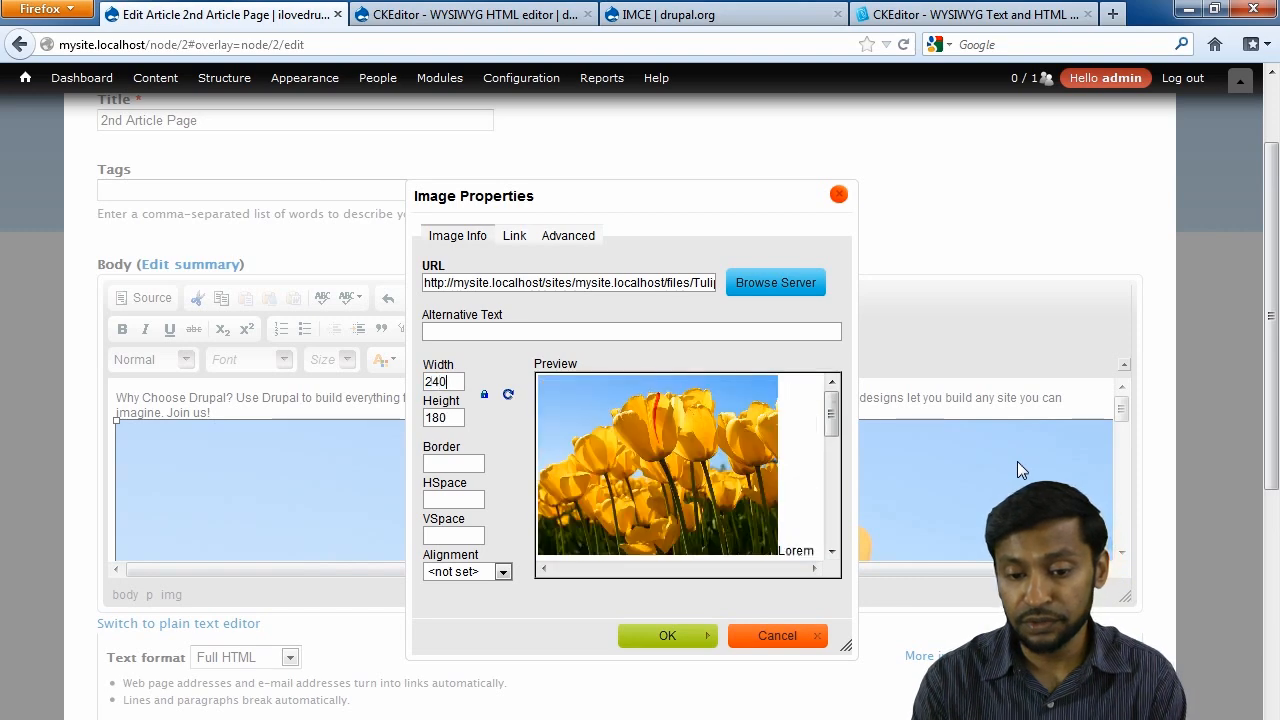
key("Tab")
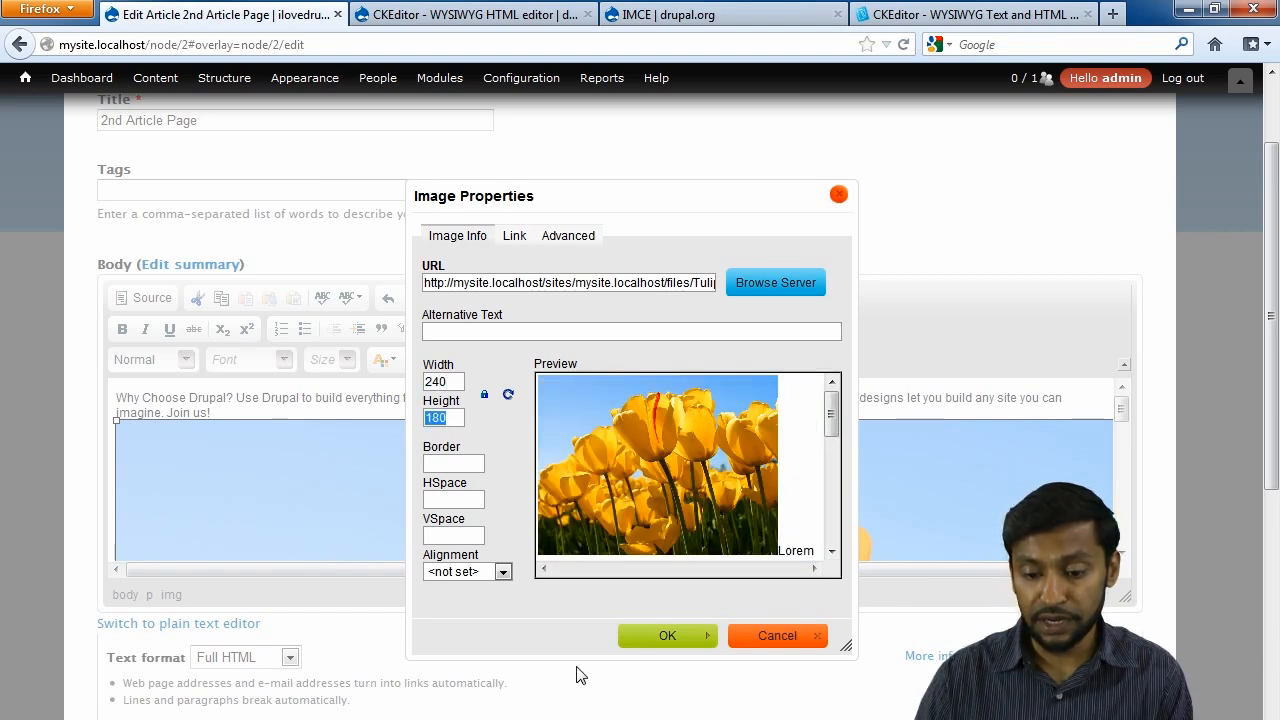
left_click(664, 636)
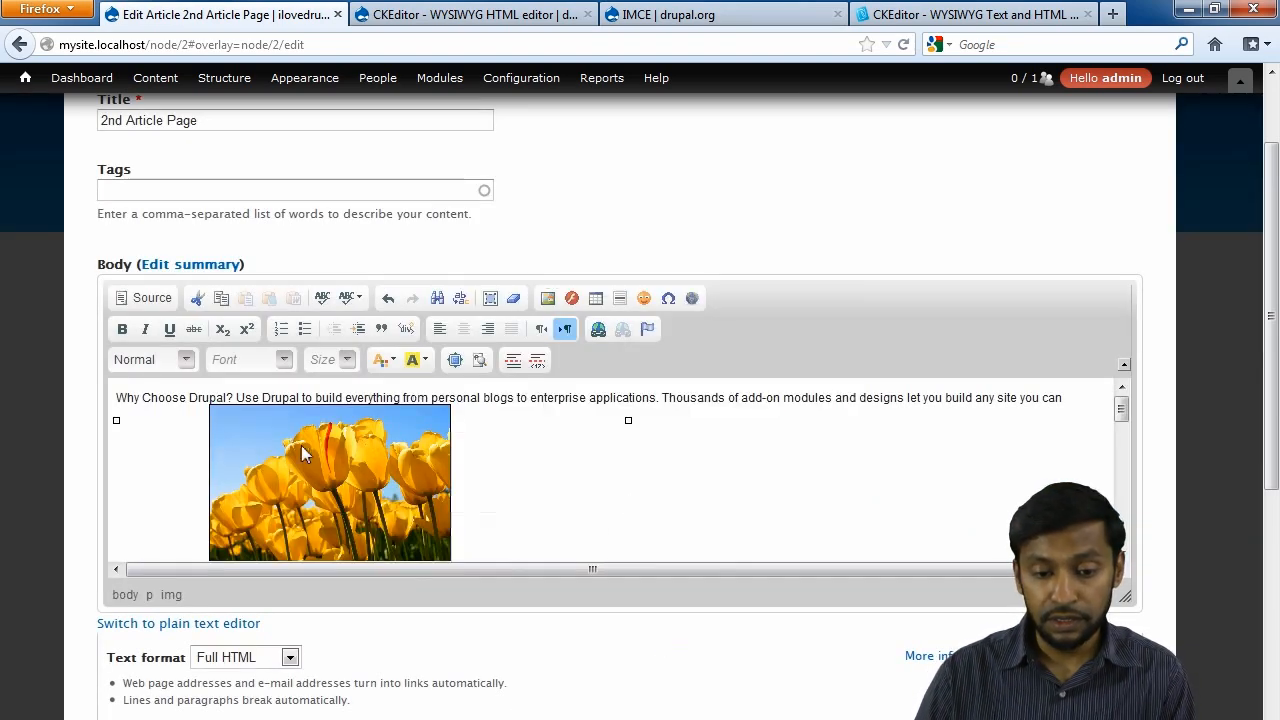
Step: Move the tulips image to the start of the body text and set its alignment to Left
left_click_drag(300, 446, 115, 395)
right_click(240, 432)
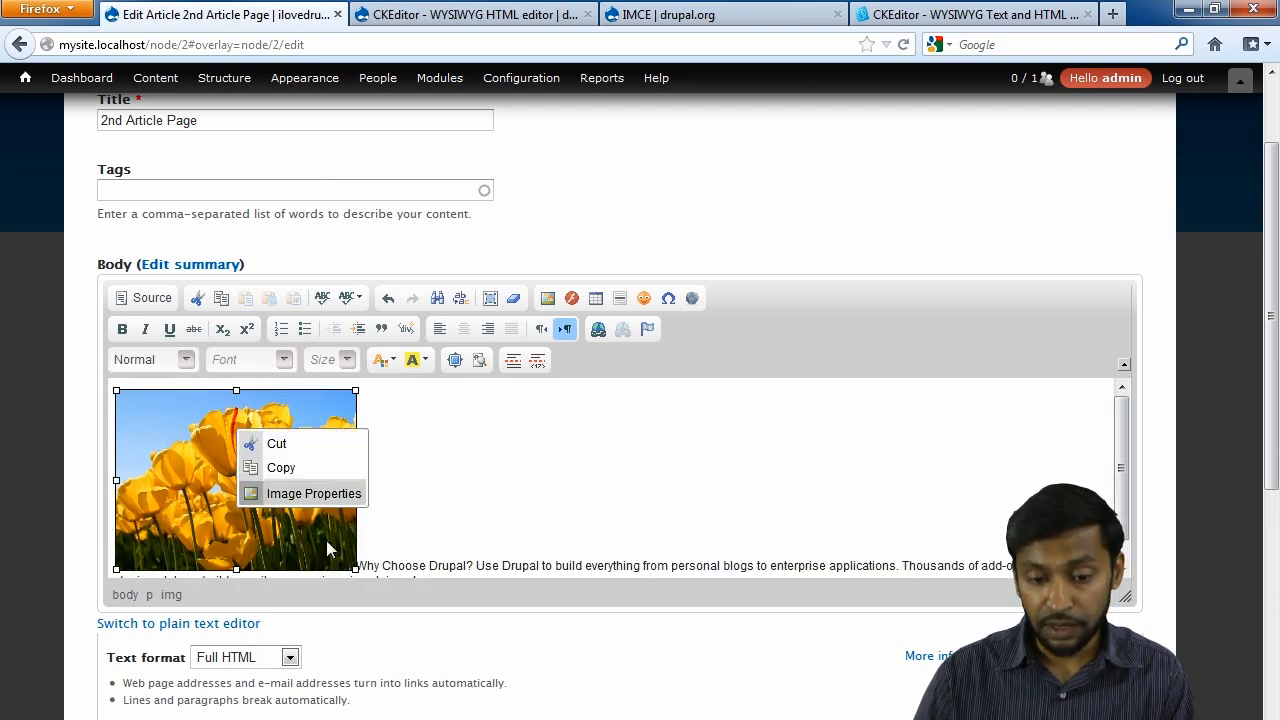
left_click(330, 493)
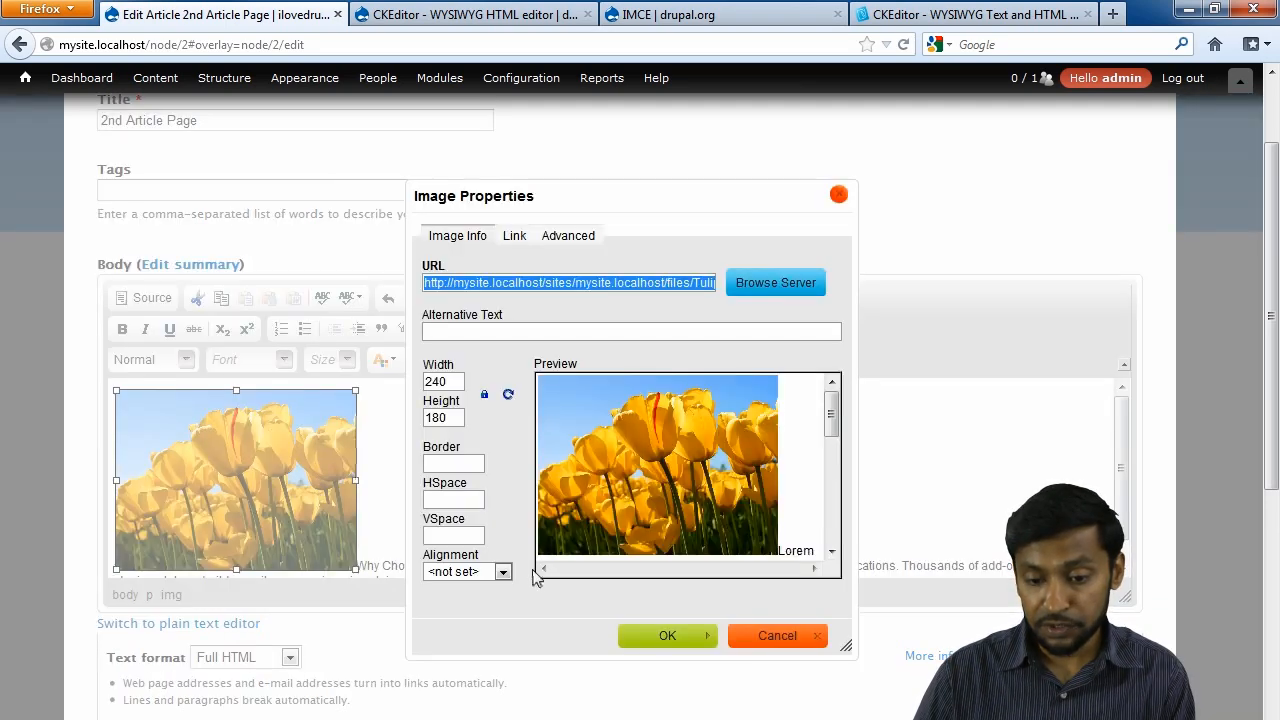
left_click(467, 572)
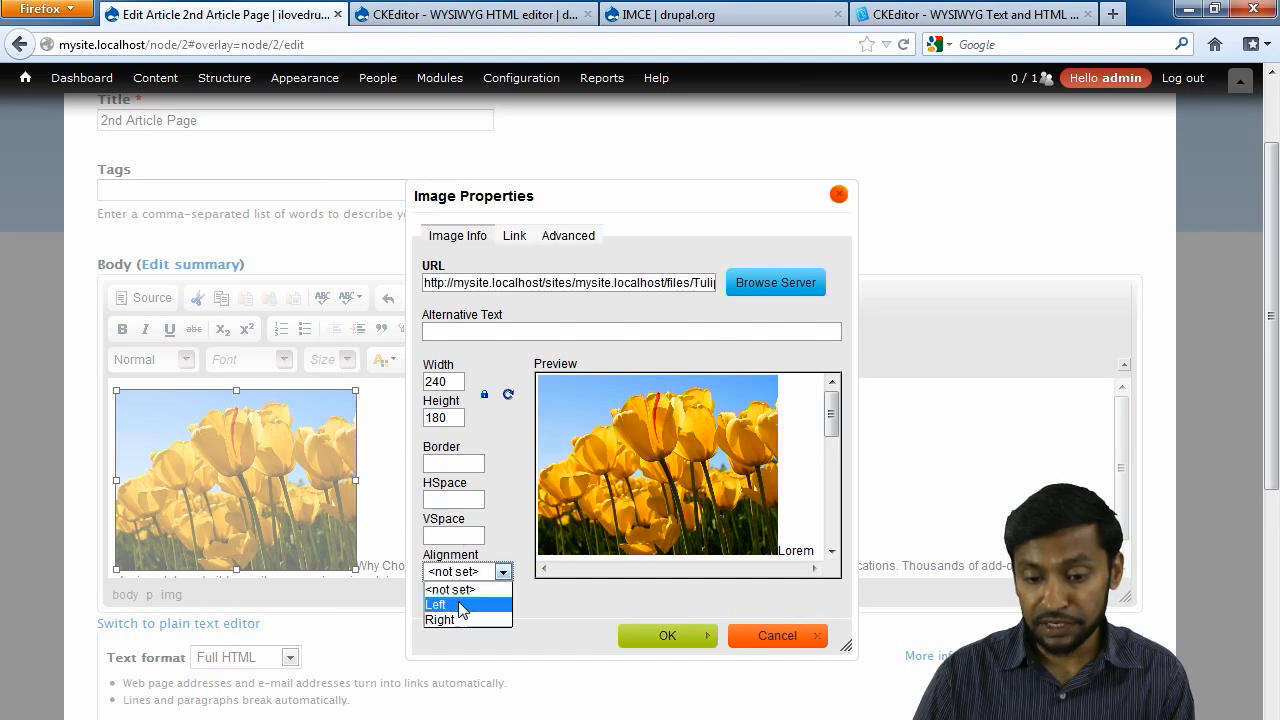
left_click(468, 602)
left_click(668, 638)
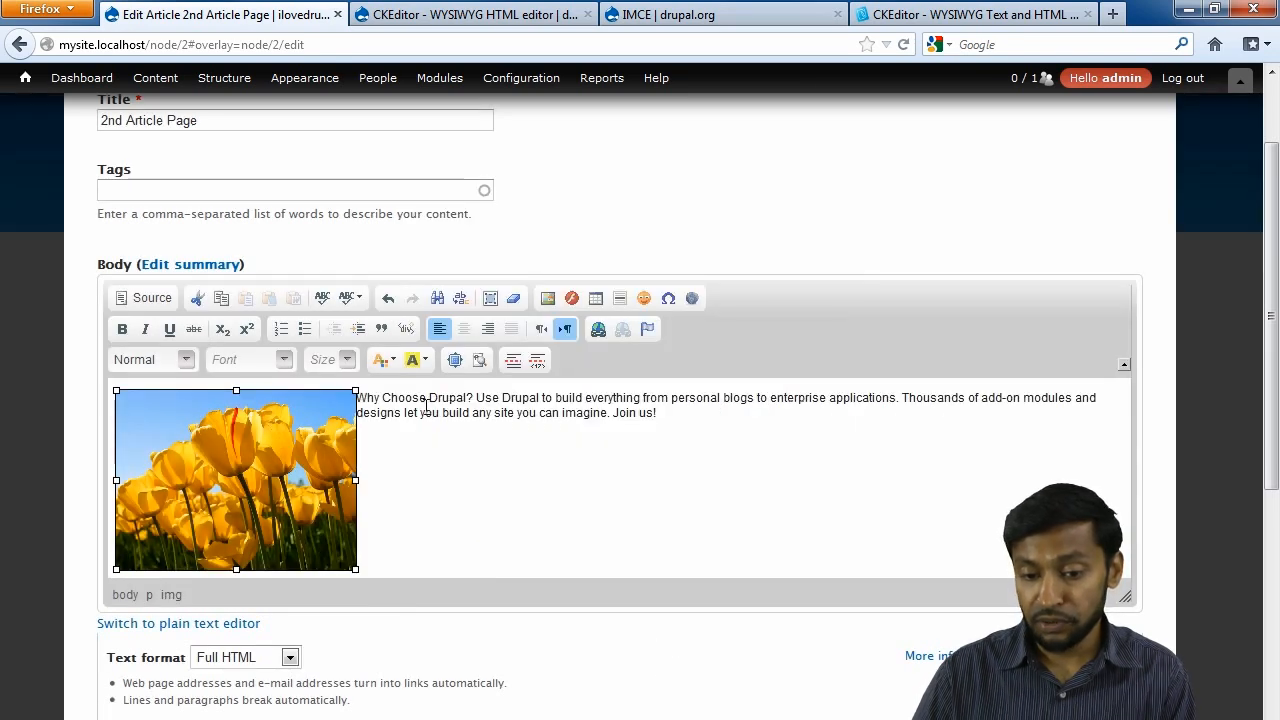
Step: Set the tulips image's HSpace and VSpace to 10 in its image properties
right_click(338, 428)
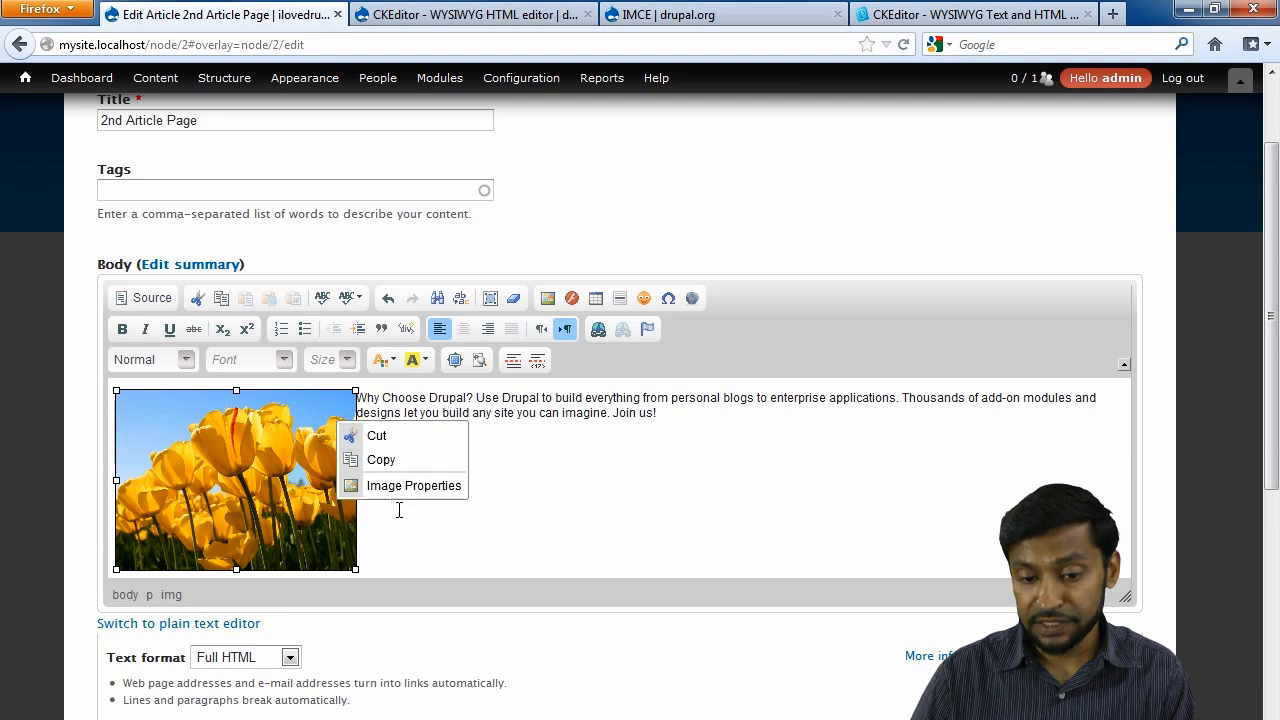
left_click(398, 490)
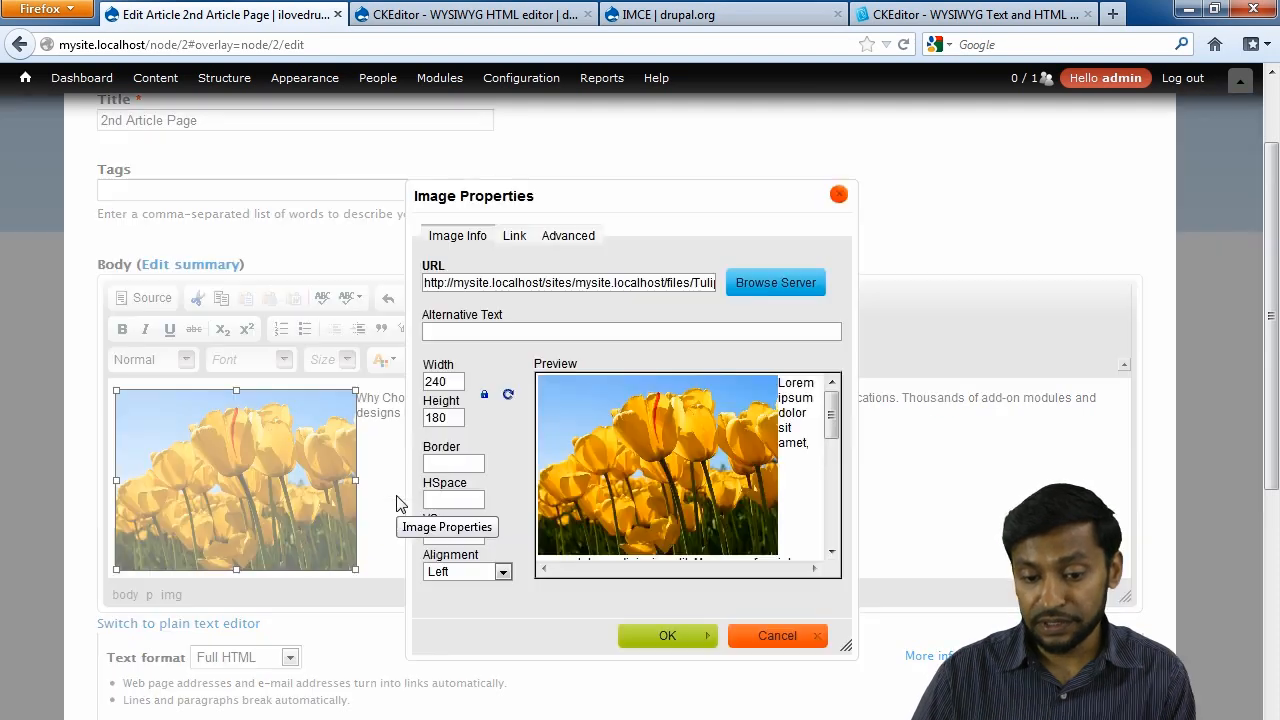
left_click(453, 464)
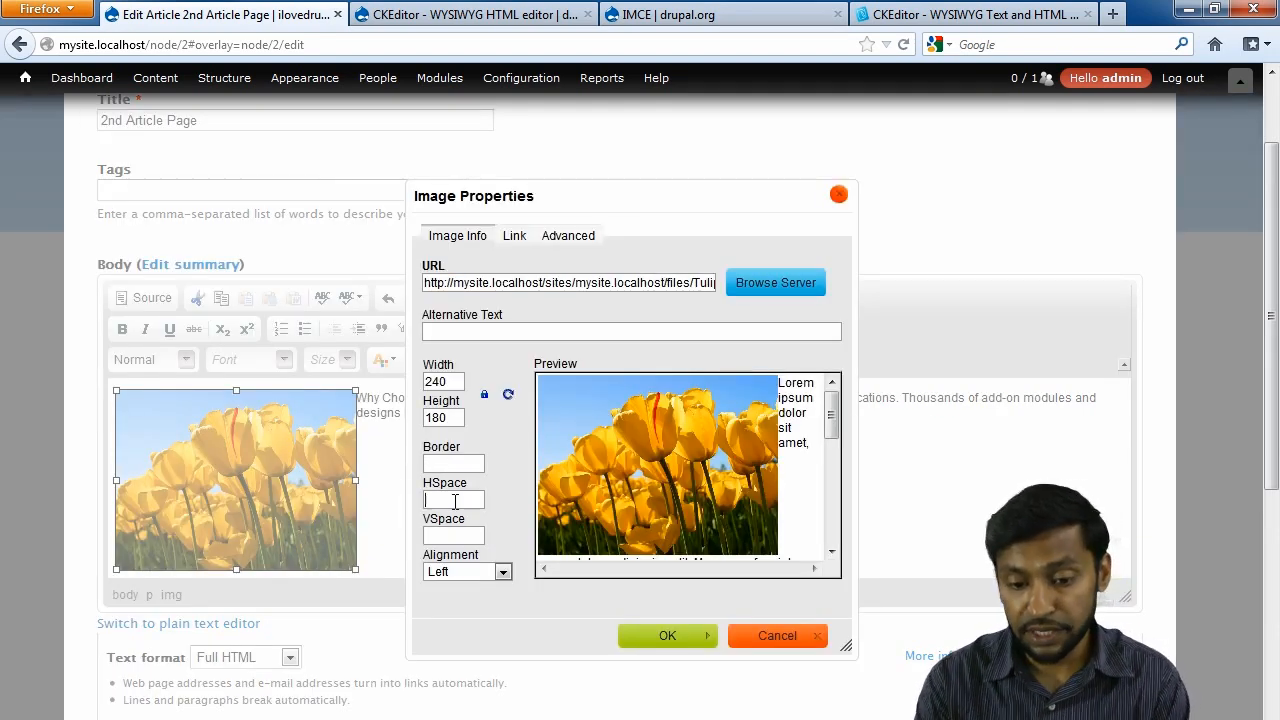
type("10")
key("Tab")
type("10")
key("Tab")
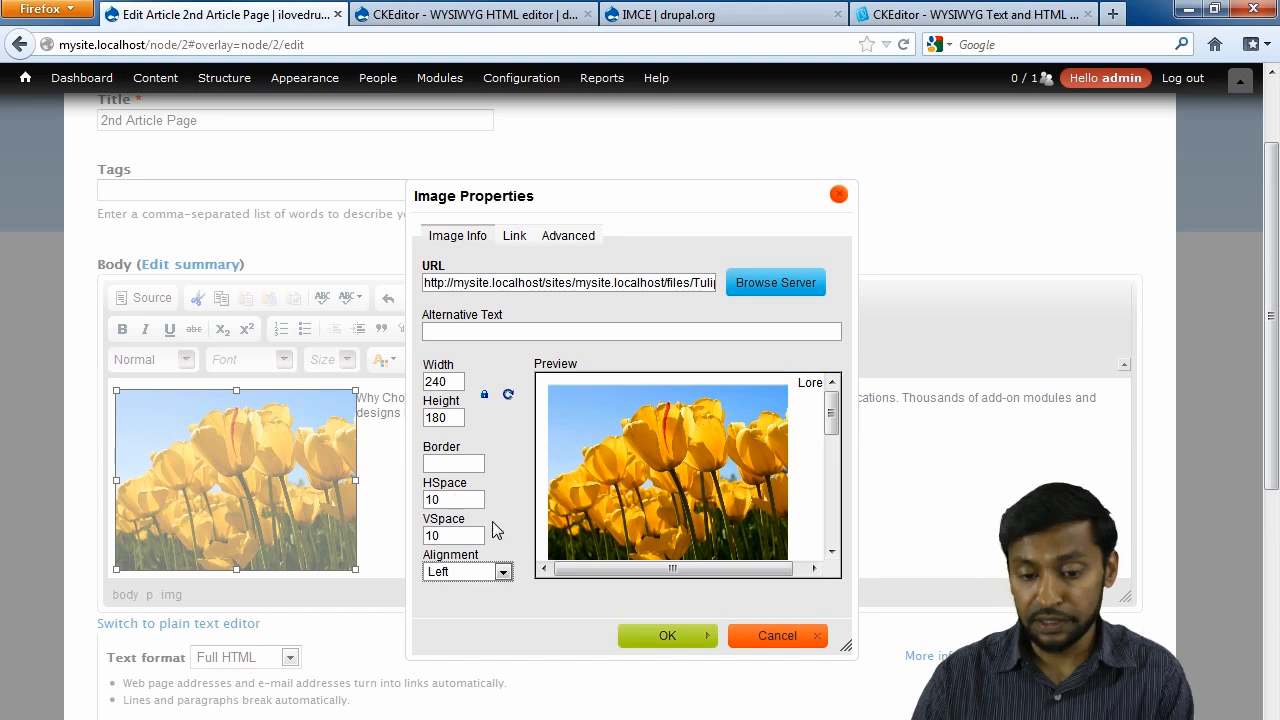
left_click(667, 635)
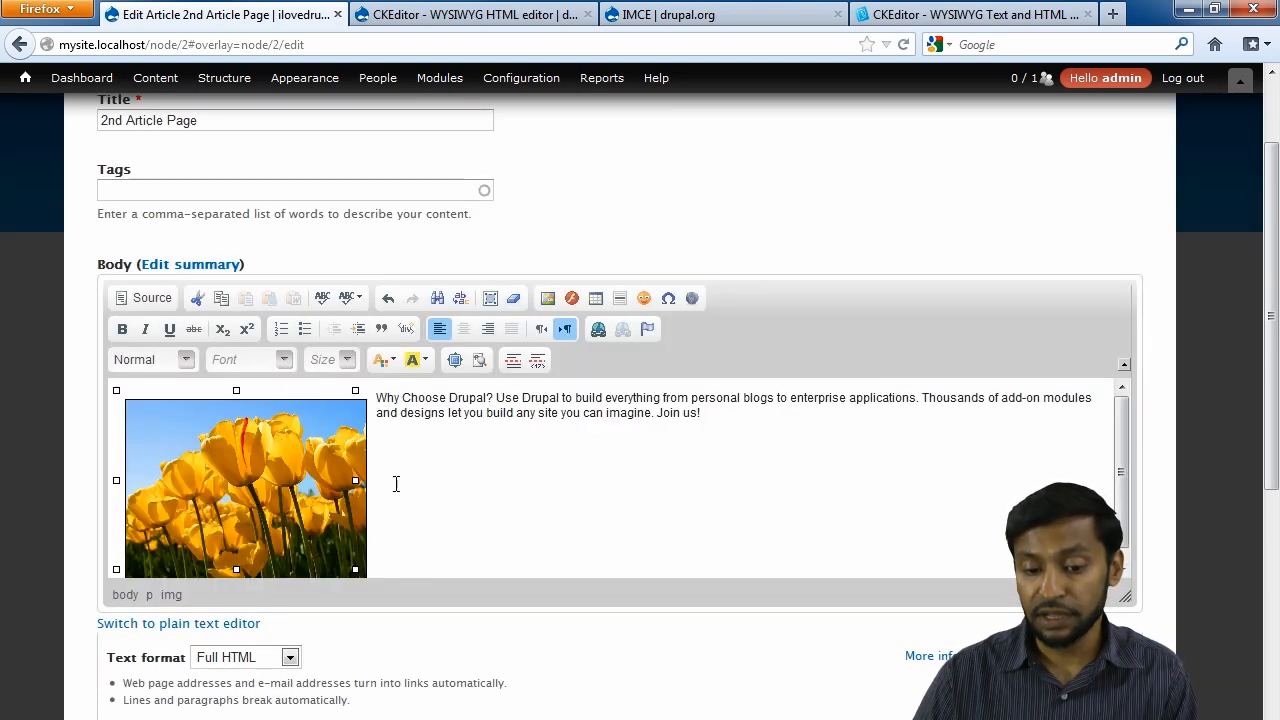
Step: Save the 2nd Article Page and view its teaser on the site's home page
scroll(402, 507, "down", 1)
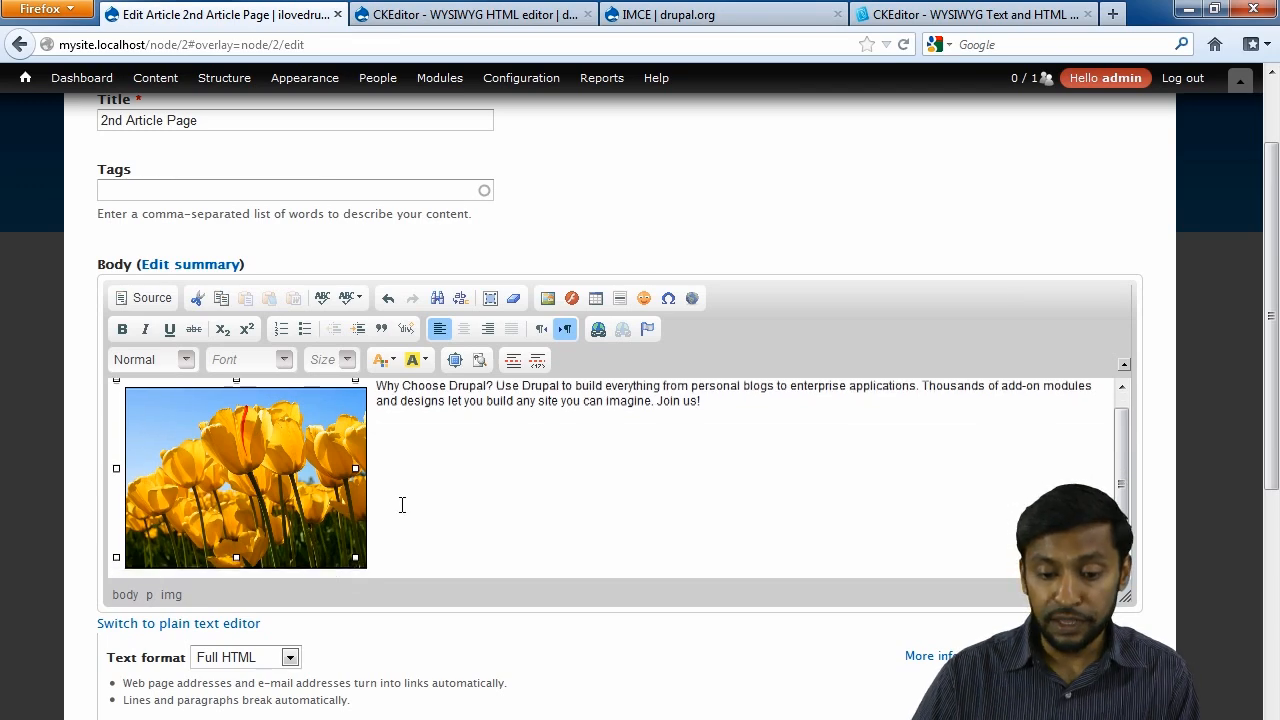
left_click(557, 531)
scroll(559, 532, "down", 3)
scroll(559, 533, "down", 4)
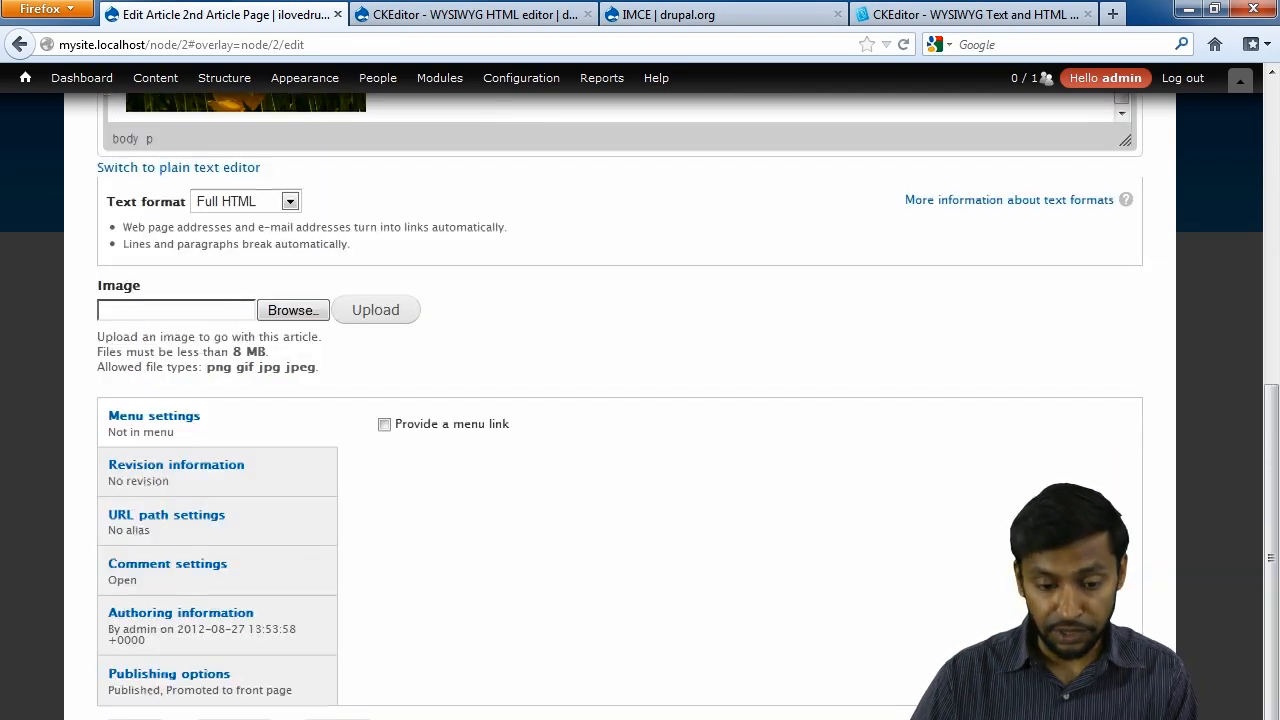
left_click(134, 718)
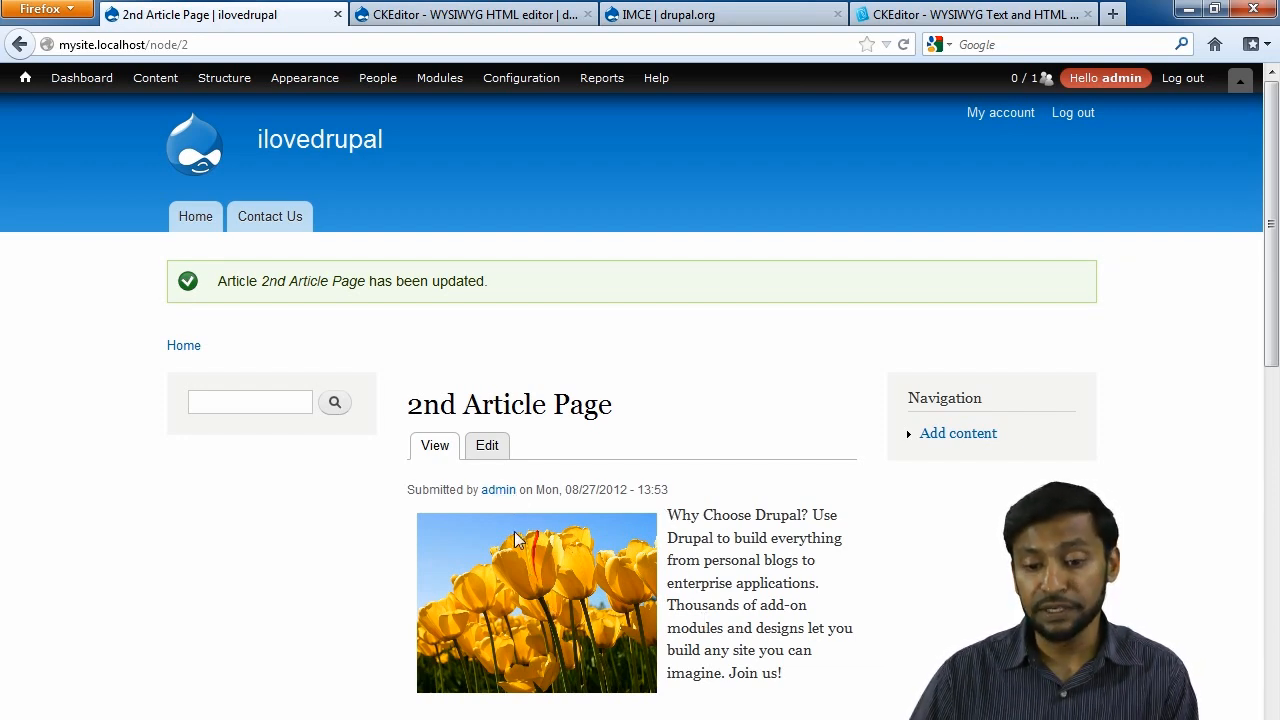
left_click(198, 217)
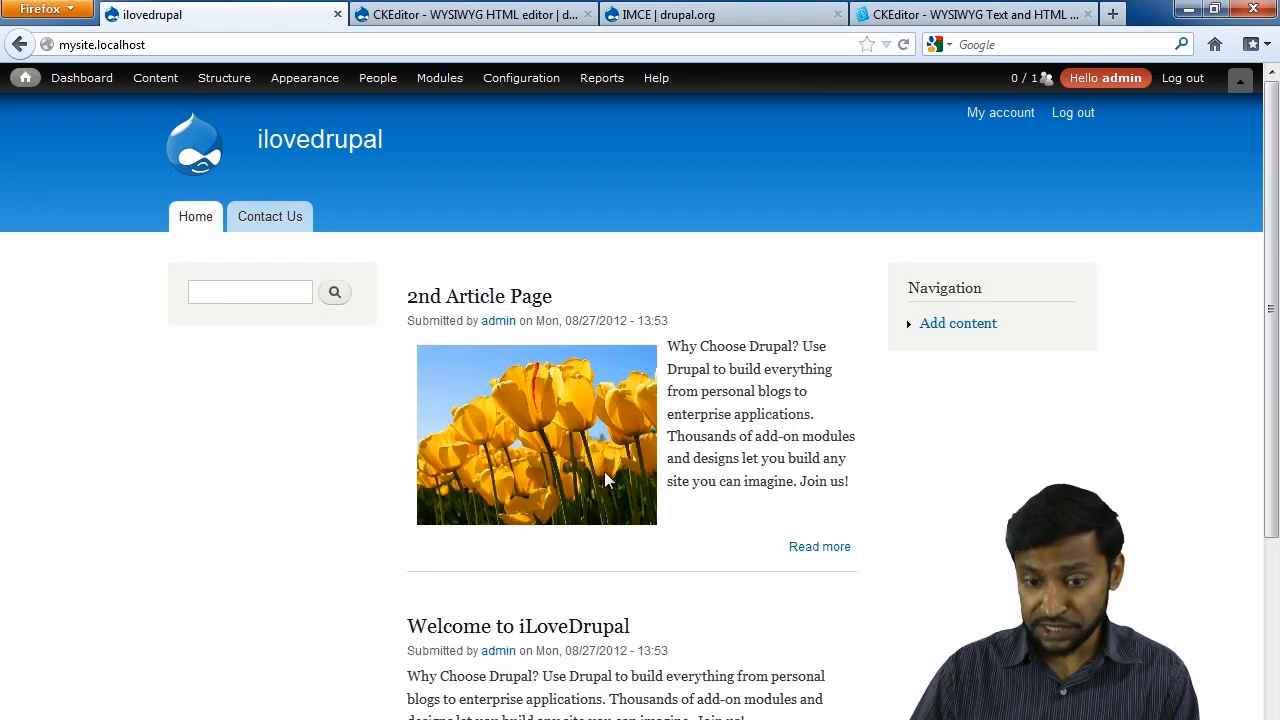
Step: Open the Welcome to iLoveDrupal article from the home page for editing and go to its Image field
left_click(488, 632)
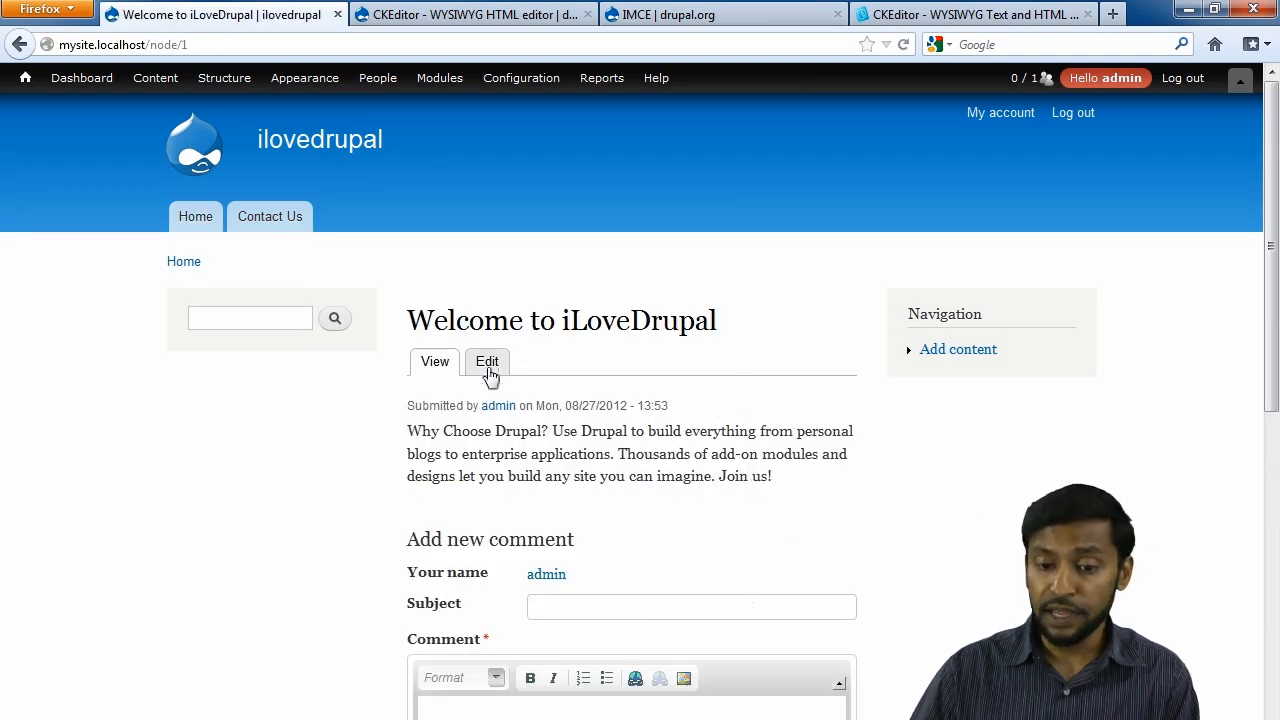
left_click(489, 372)
scroll(692, 480, "down", 3)
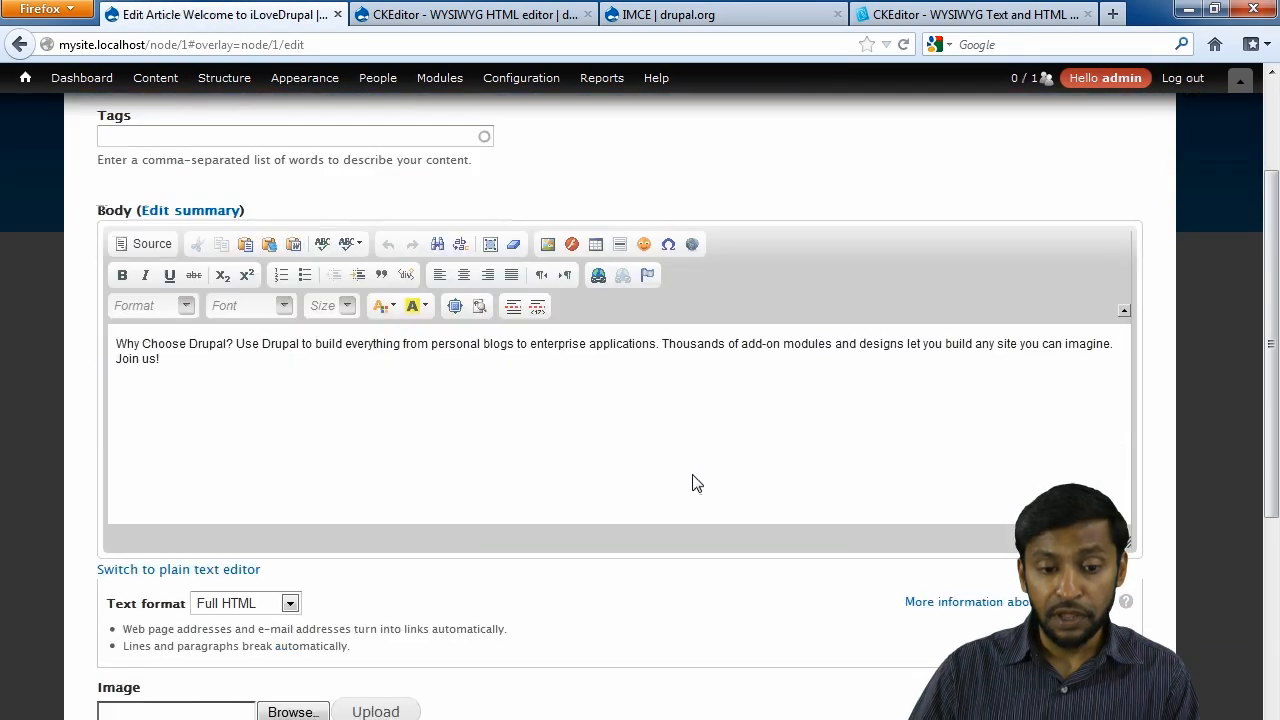
scroll(697, 483, "down", 1)
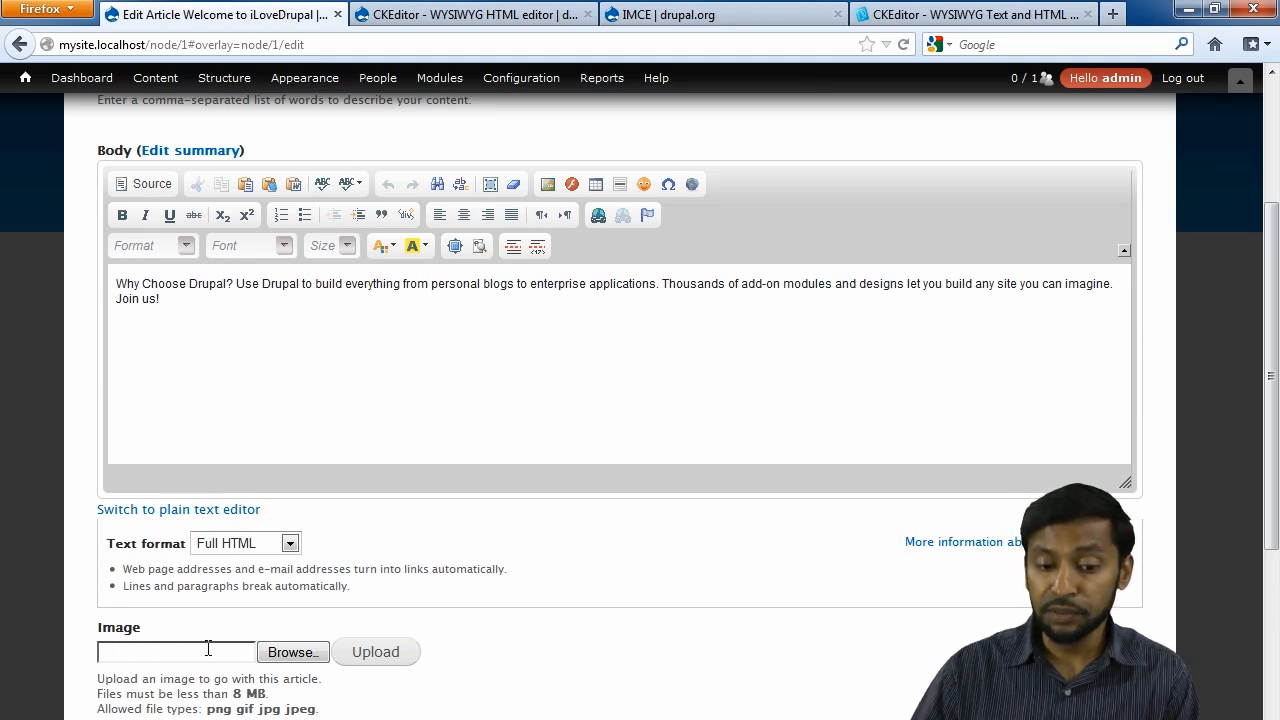
Step: Upload Penguins.jpg from the public pictures folder to the article's Image field
left_click(292, 656)
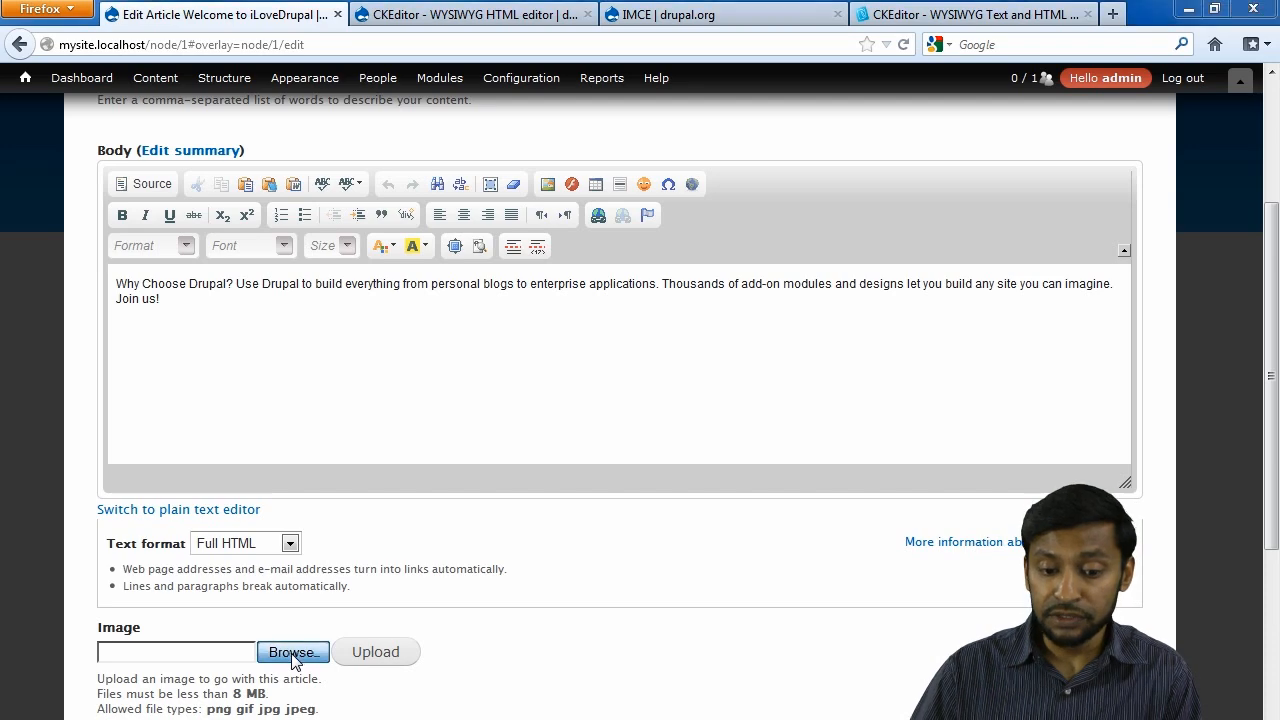
double_click(476, 290)
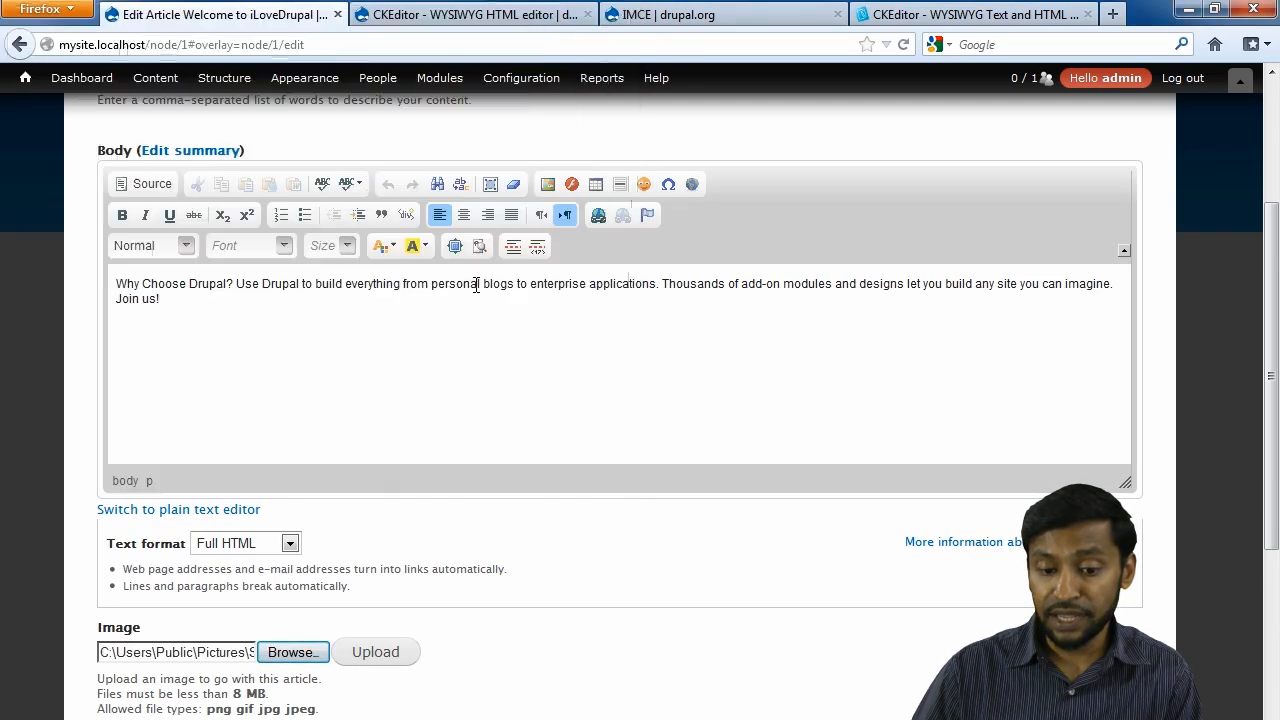
left_click(379, 664)
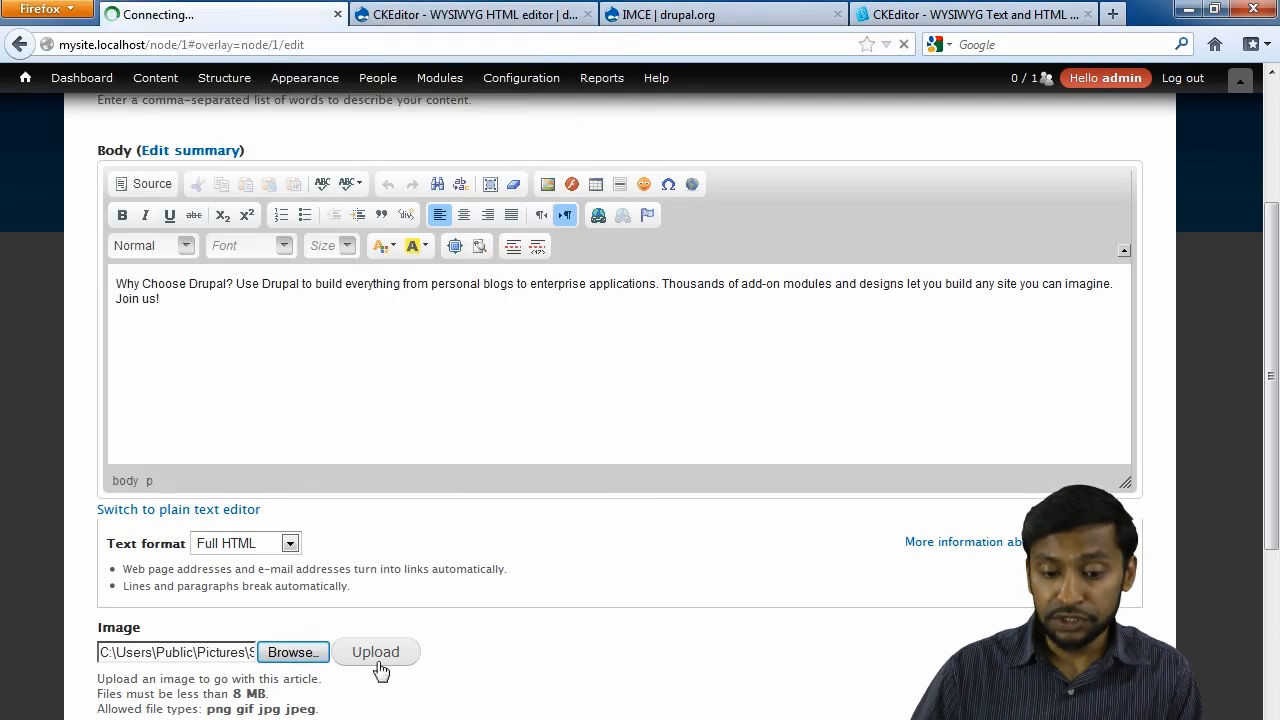
scroll(148, 690, "down", 5)
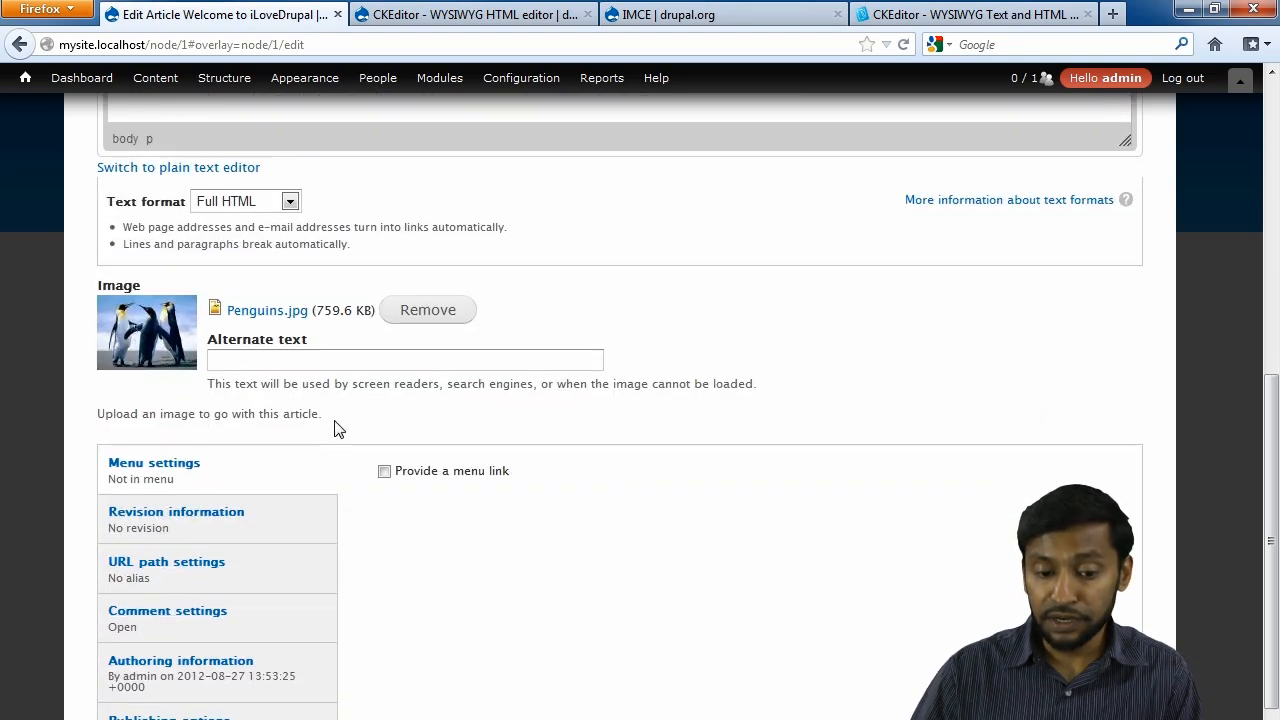
Step: Save the Welcome to iLoveDrupal article and look over the published page with its penguins image
scroll(336, 429, "down", 2)
left_click(145, 694)
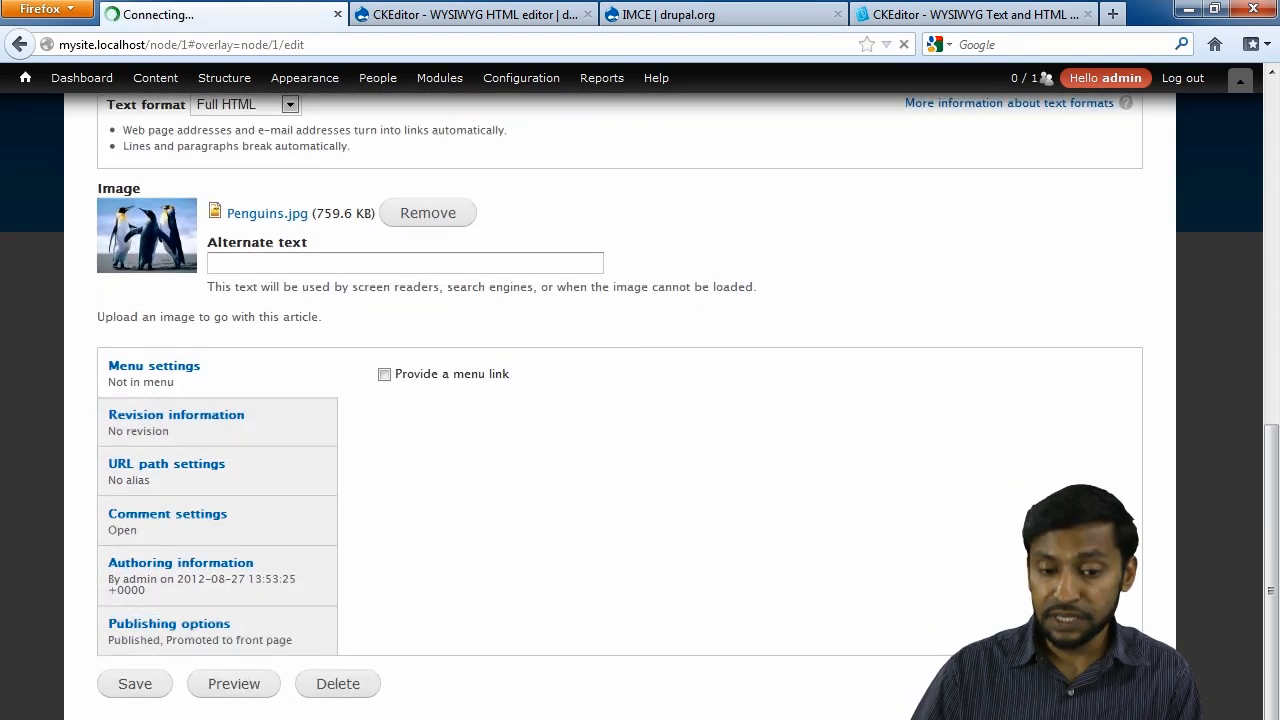
scroll(716, 575, "down", 5)
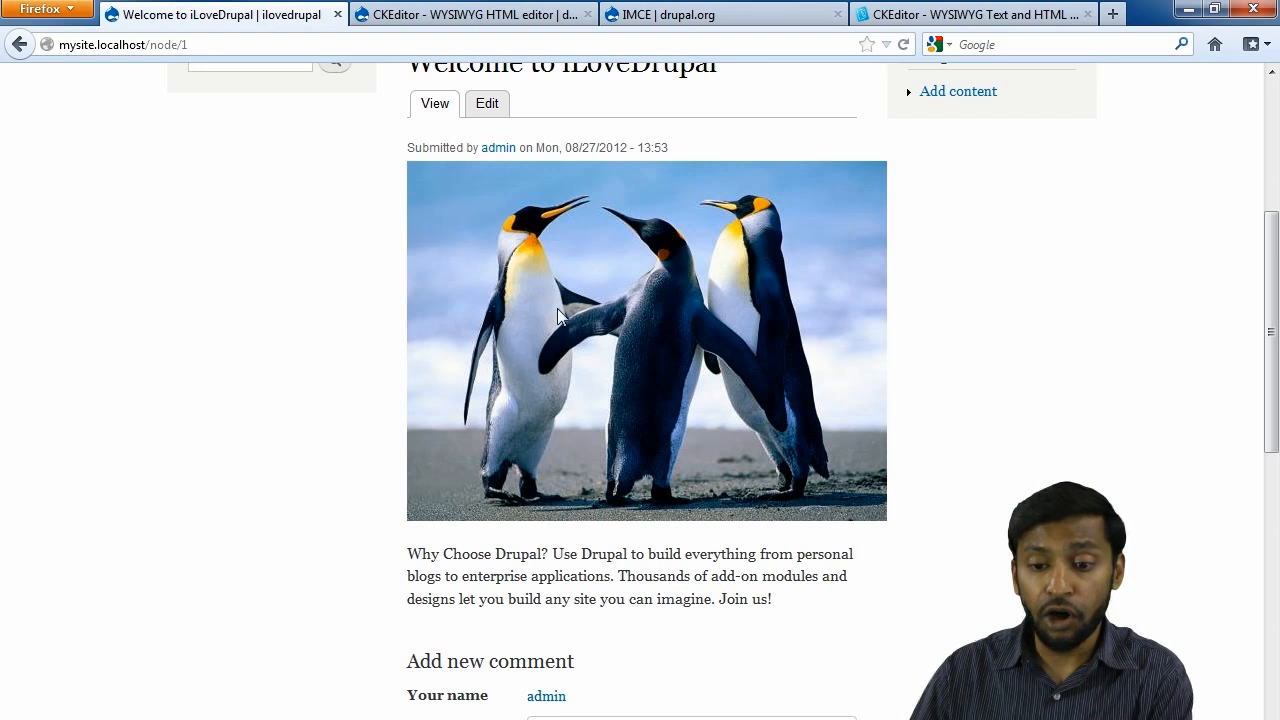
scroll(679, 514, "up", 4)
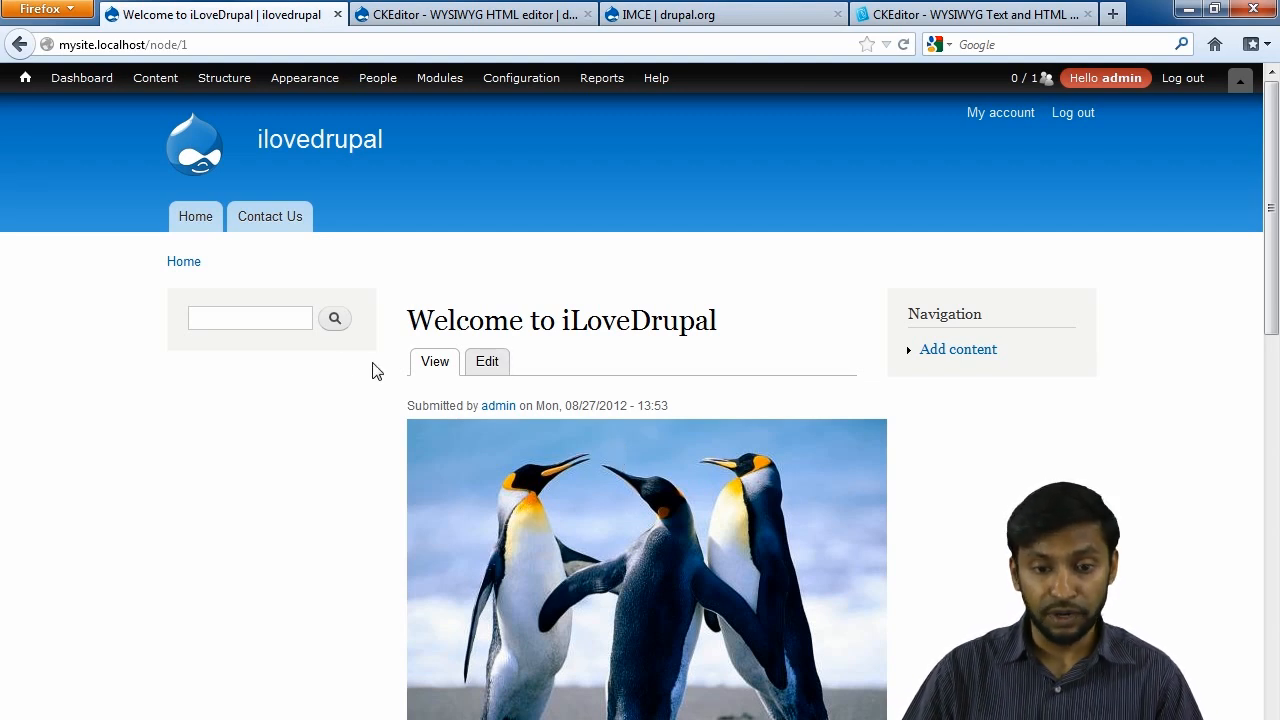
Step: Open the list of fields defined for the Article content type
mouse_move(224, 78)
mouse_move(240, 135)
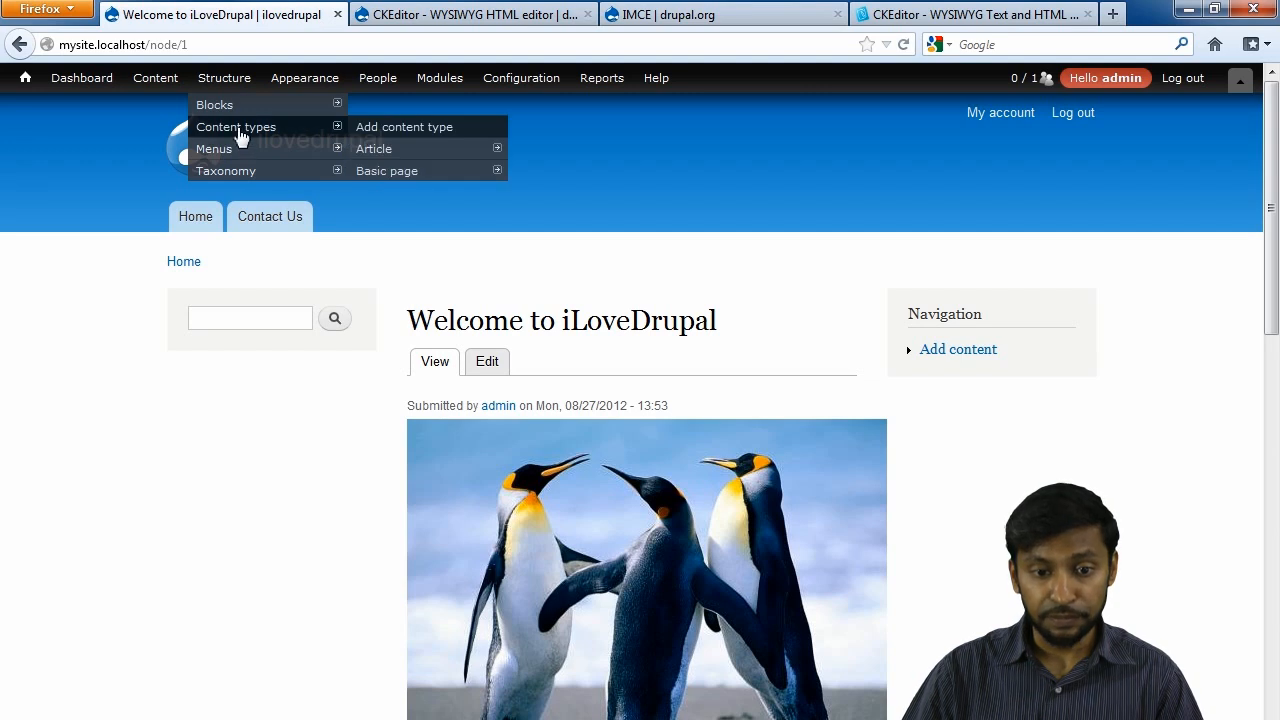
left_click(240, 135)
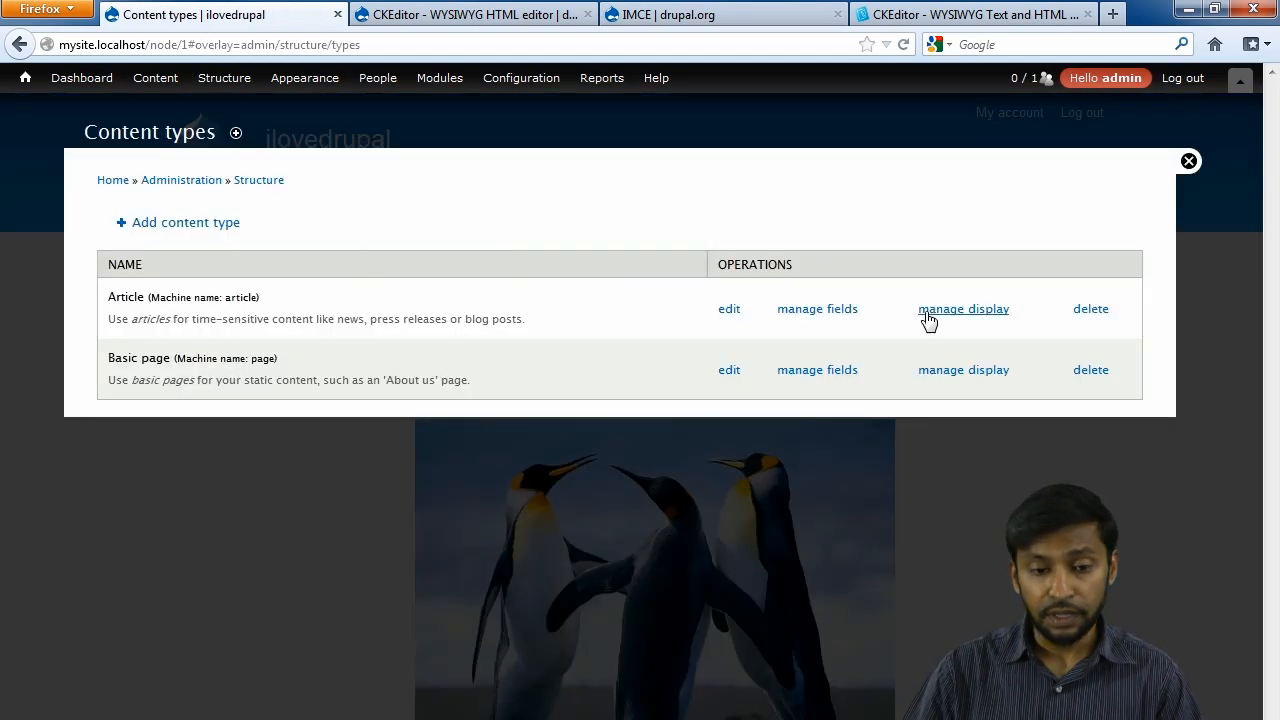
left_click(818, 310)
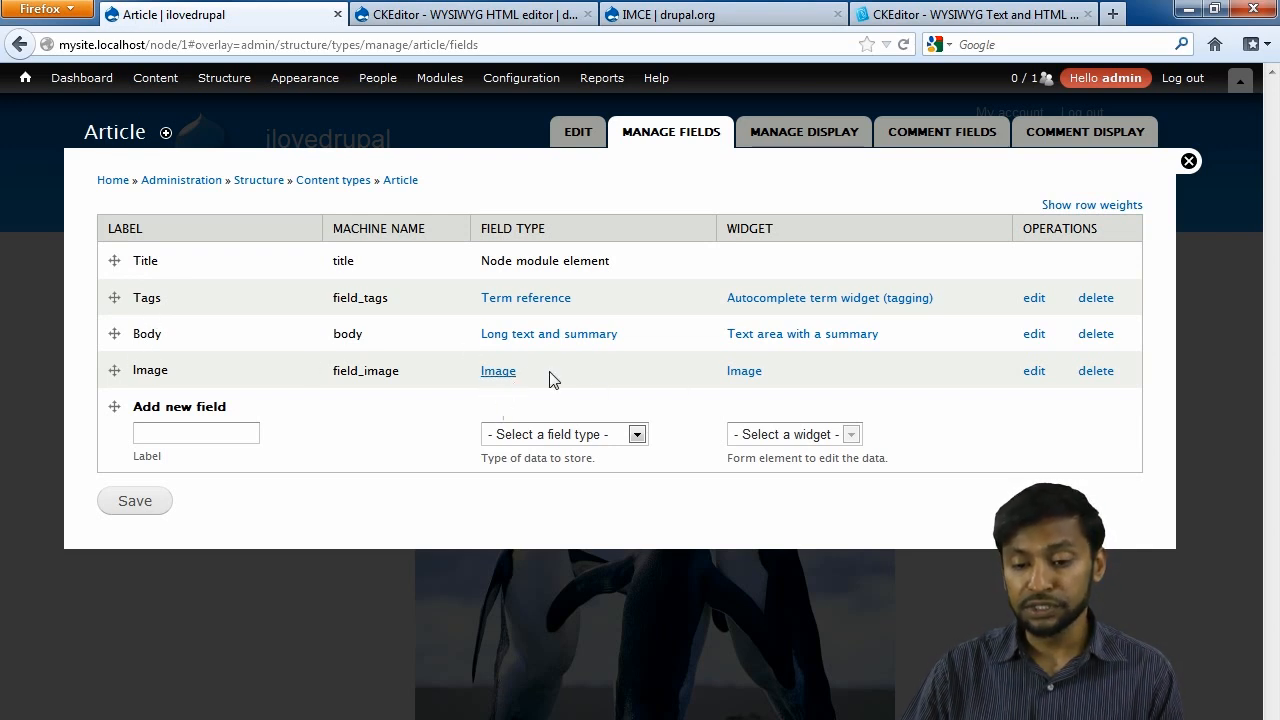
Step: Check the Image field's image style in the Article's Default and Teaser displays, and close the settings
left_click(792, 140)
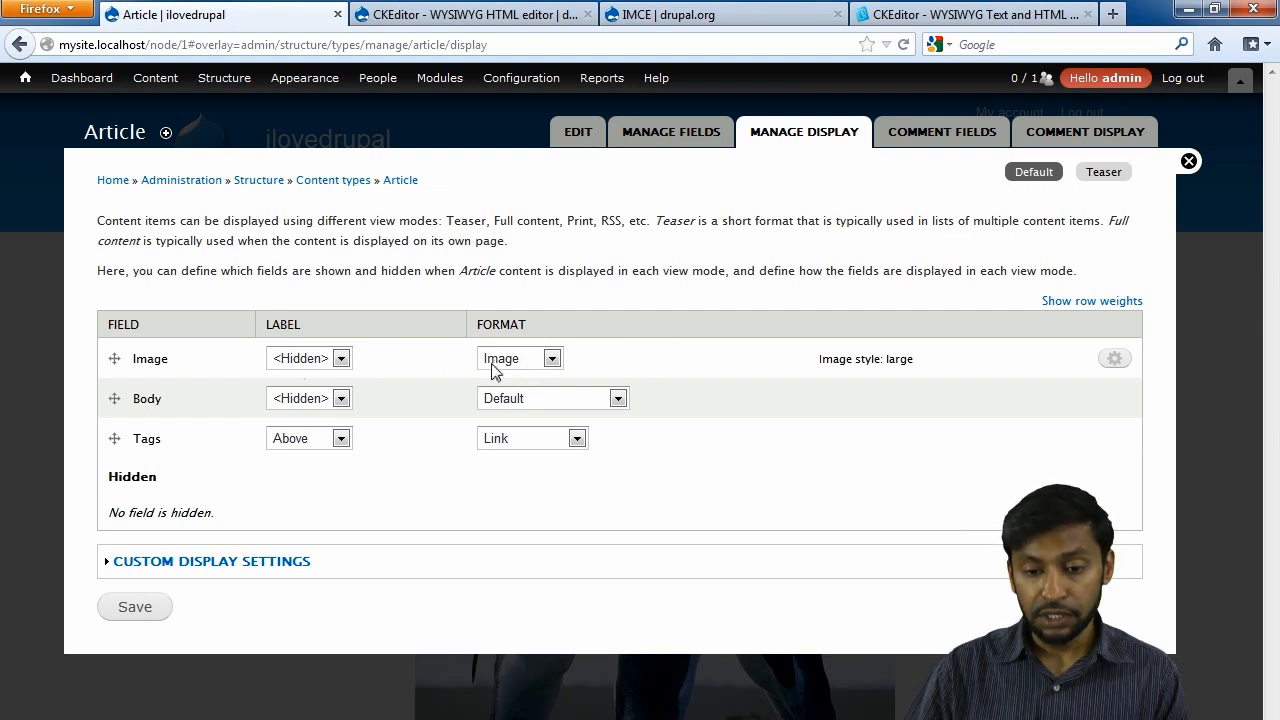
double_click(901, 358)
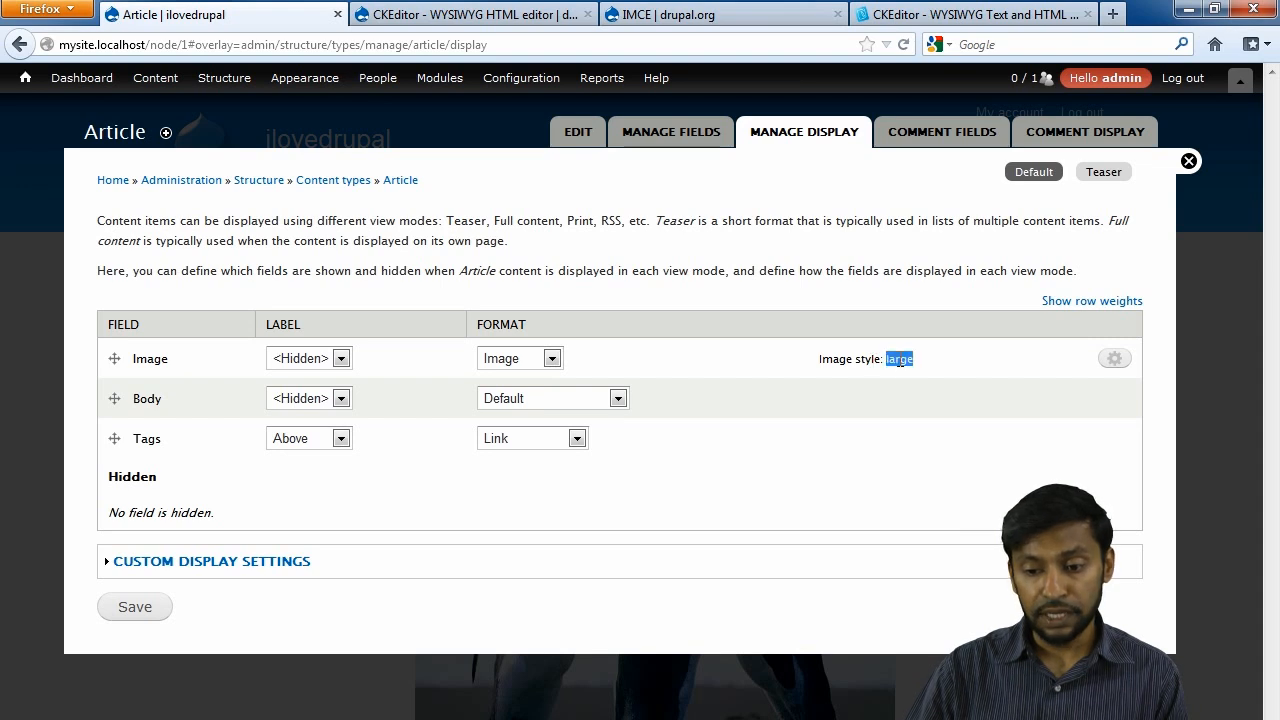
left_click(1104, 172)
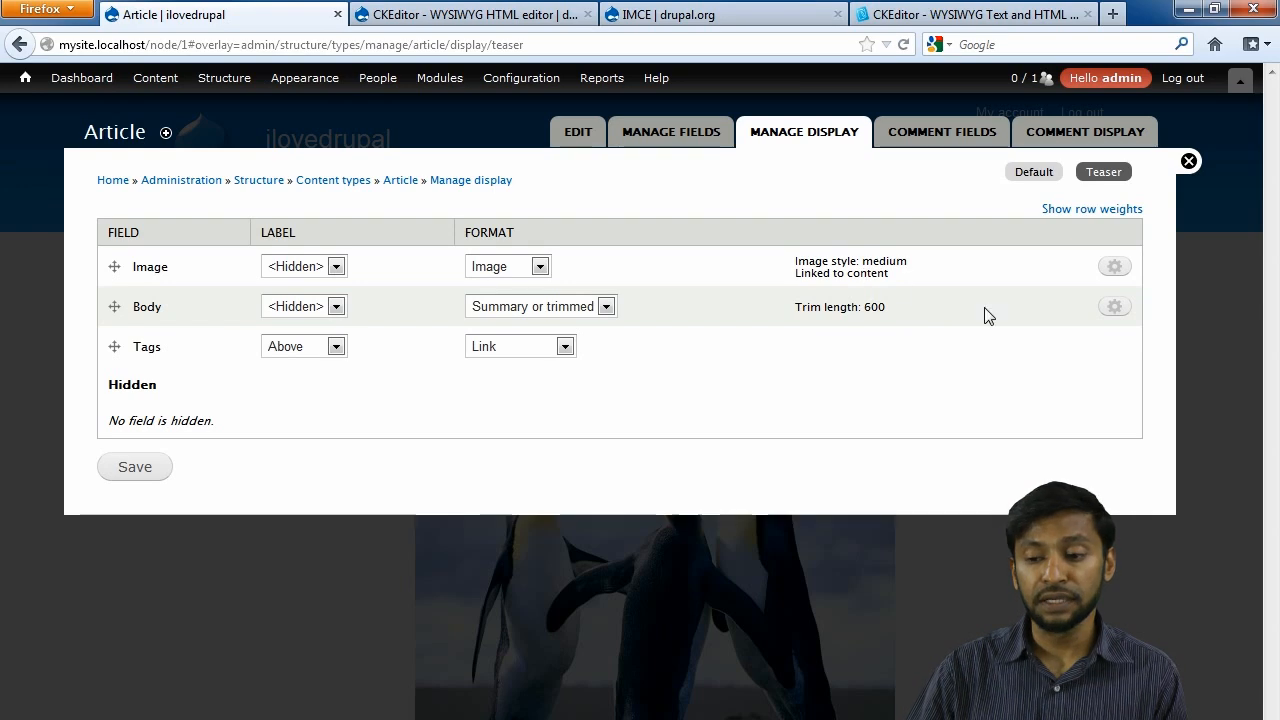
left_click(1189, 162)
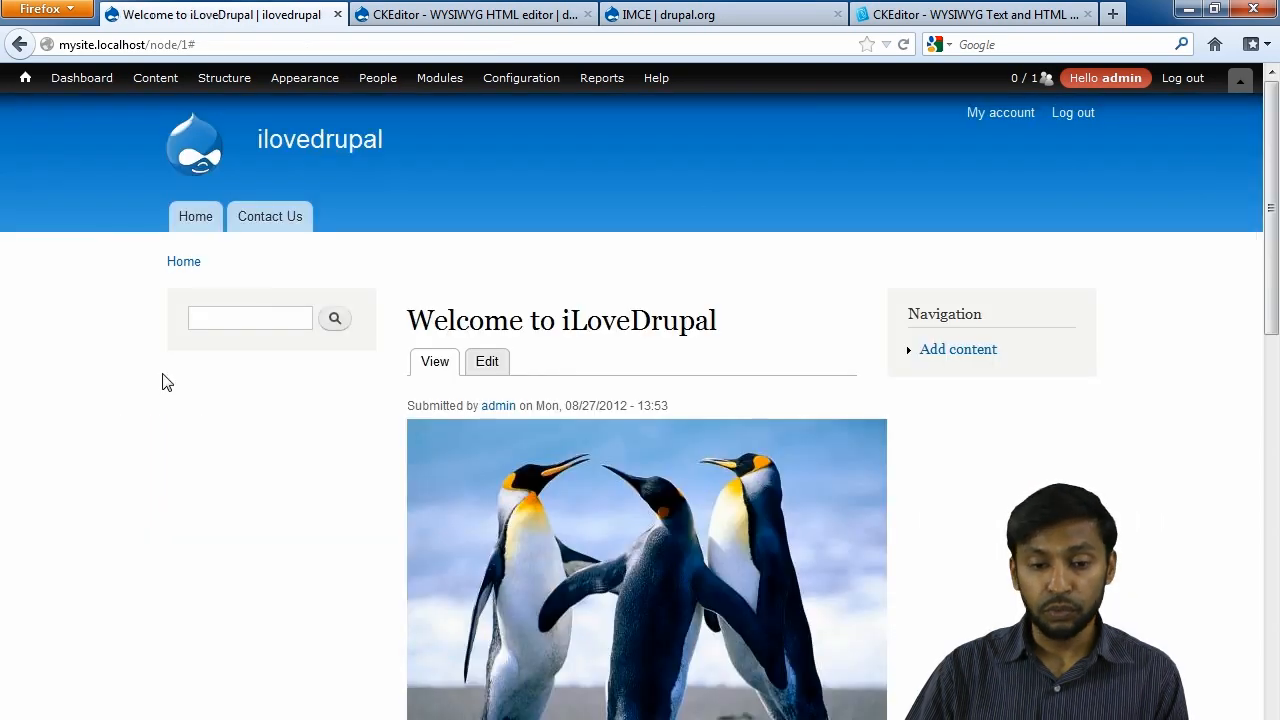
Step: Compare the penguins image in the home page teaser with the one on the full article page
left_click(194, 215)
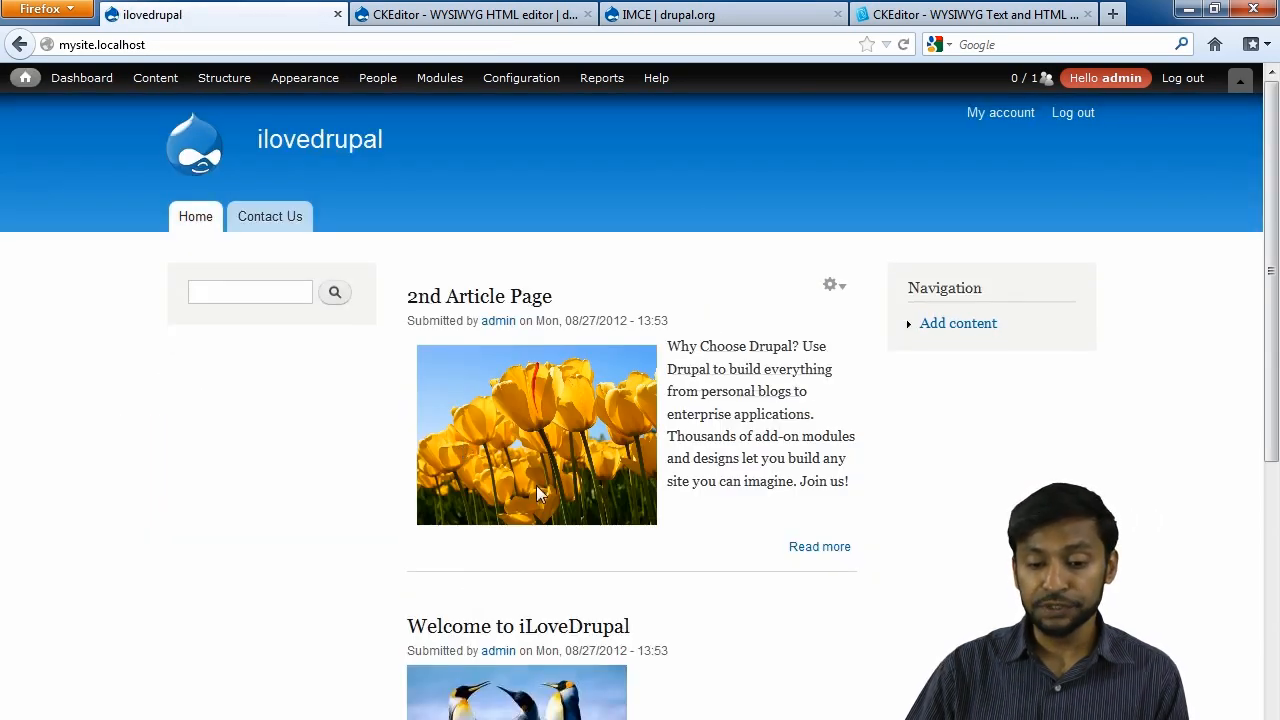
scroll(536, 480, "down", 5)
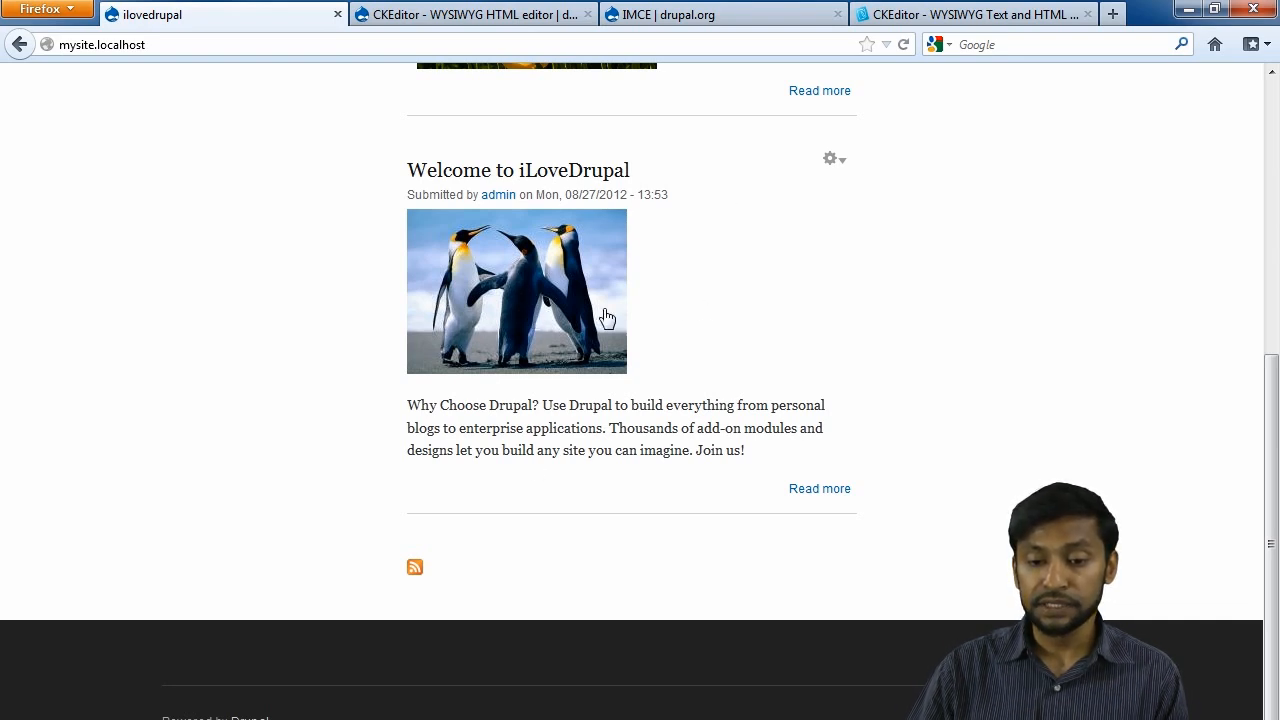
left_click(512, 289)
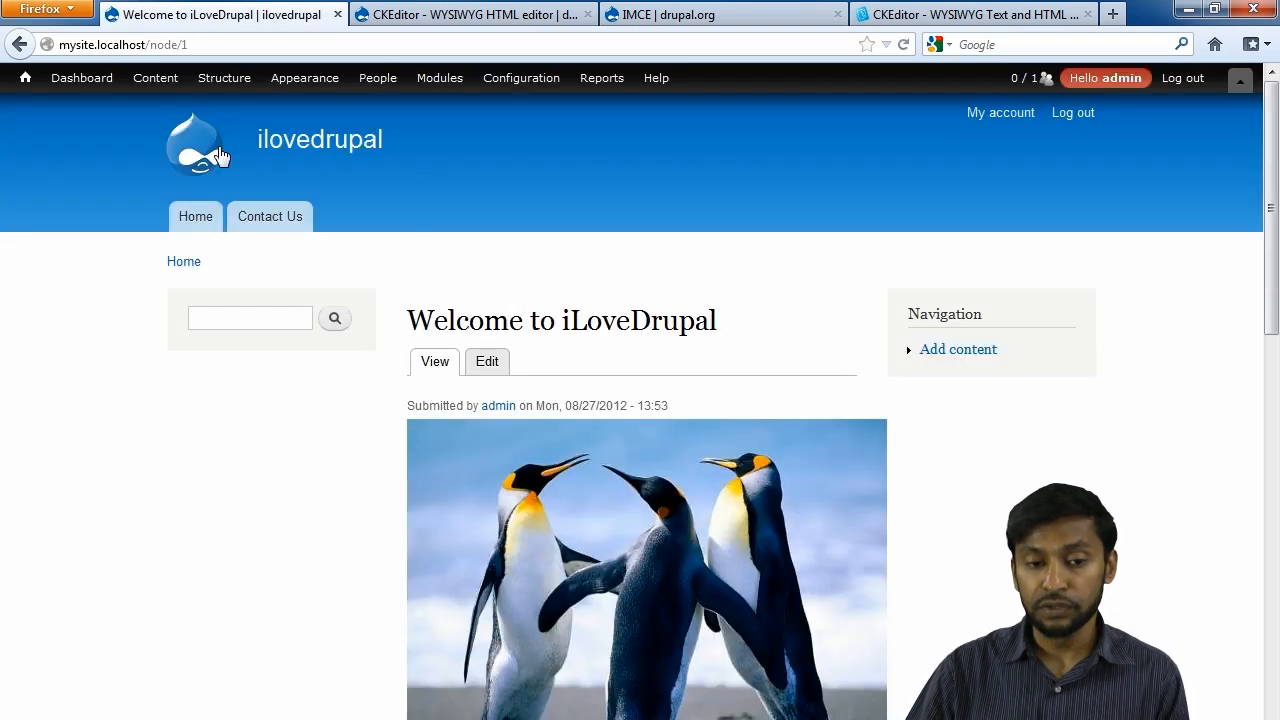
left_click(19, 44)
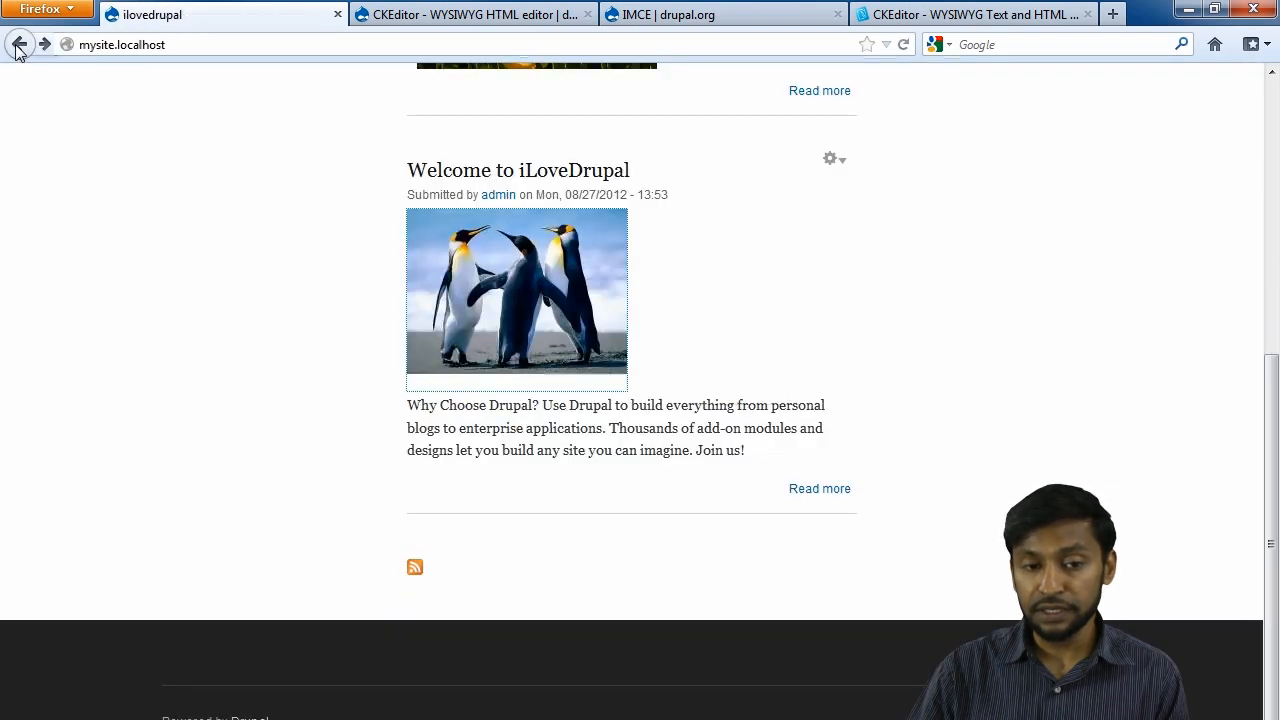
left_click(509, 258)
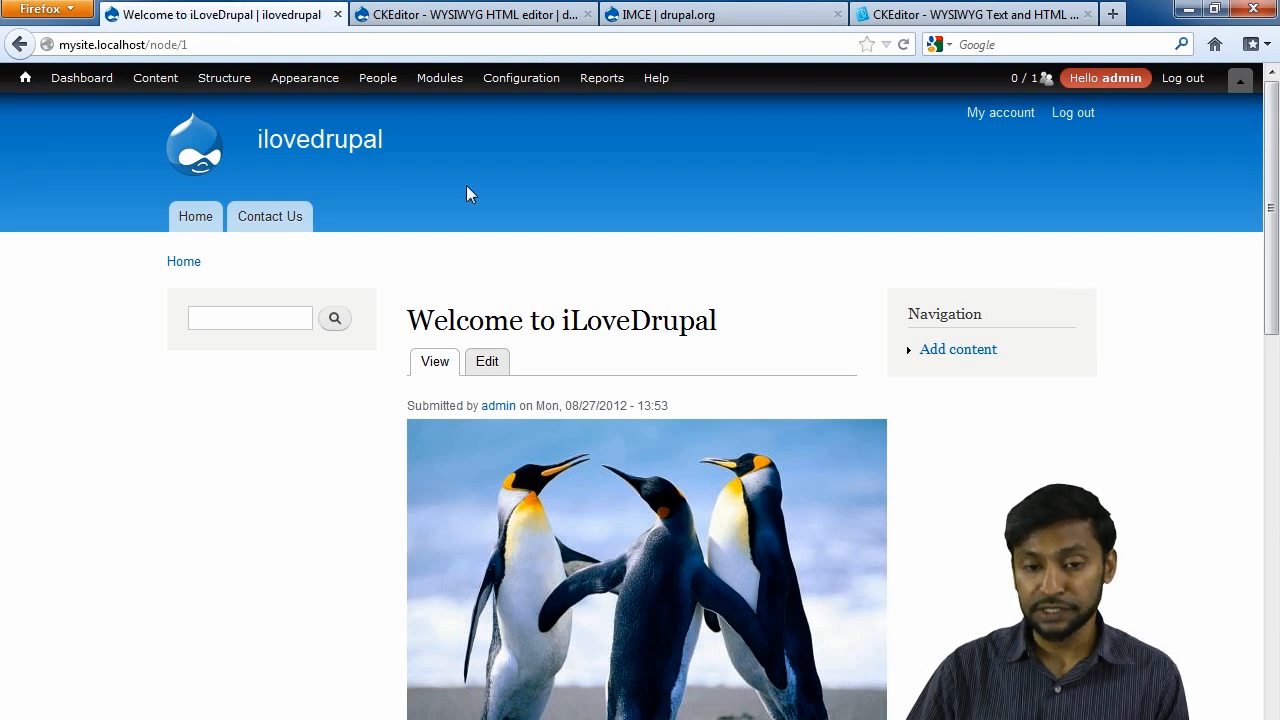
Step: Reopen the Article content type's display settings and review the Image field's style for the Default and Teaser views
mouse_move(218, 90)
left_click(236, 132)
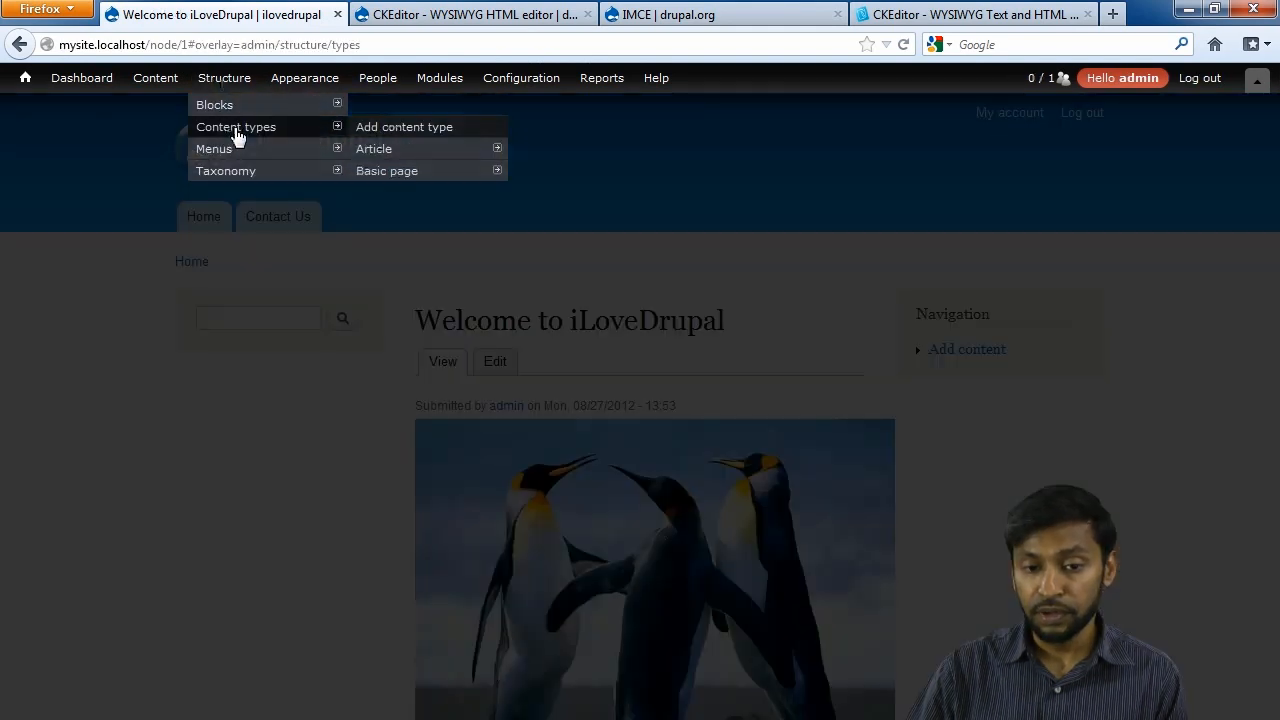
left_click(975, 312)
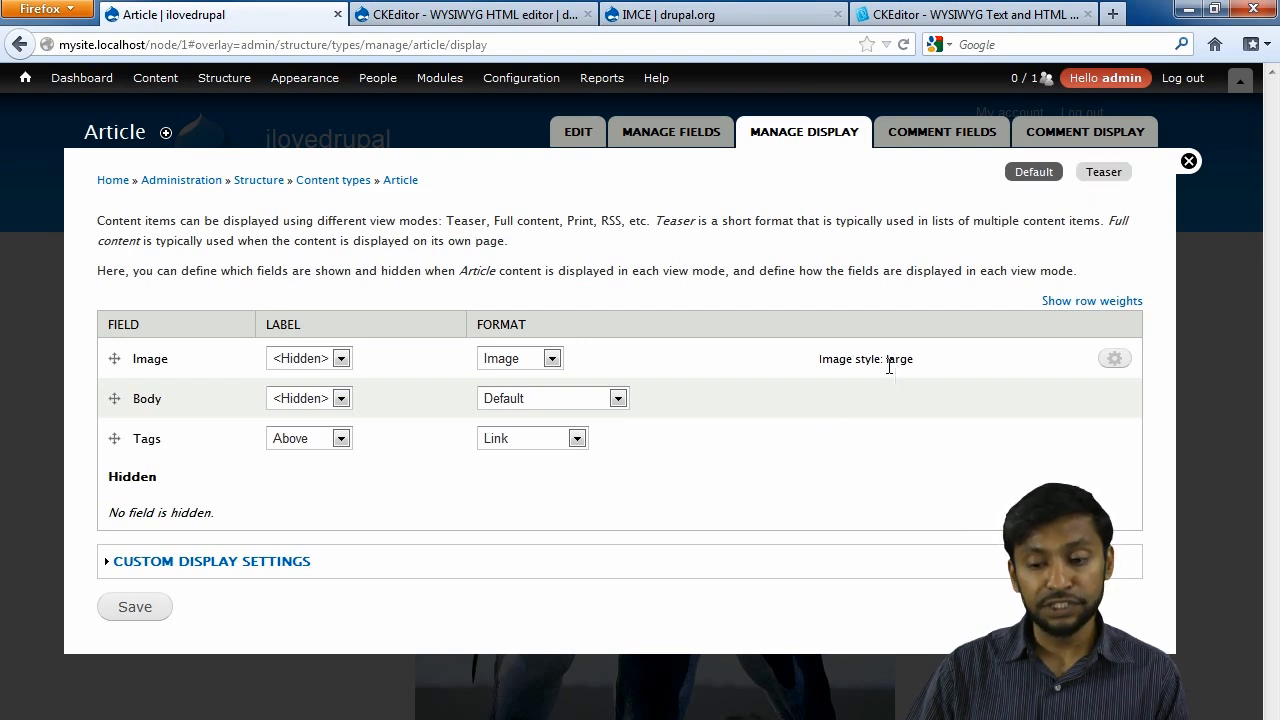
left_click(1102, 172)
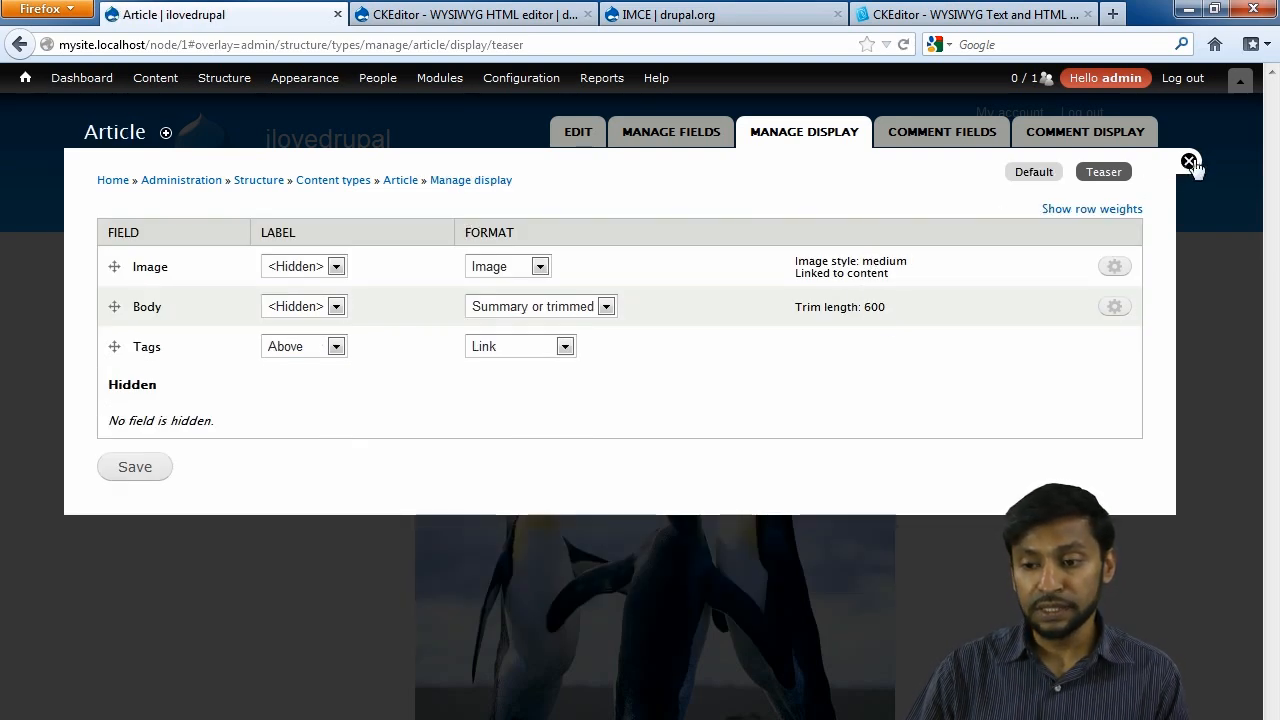
double_click(897, 261)
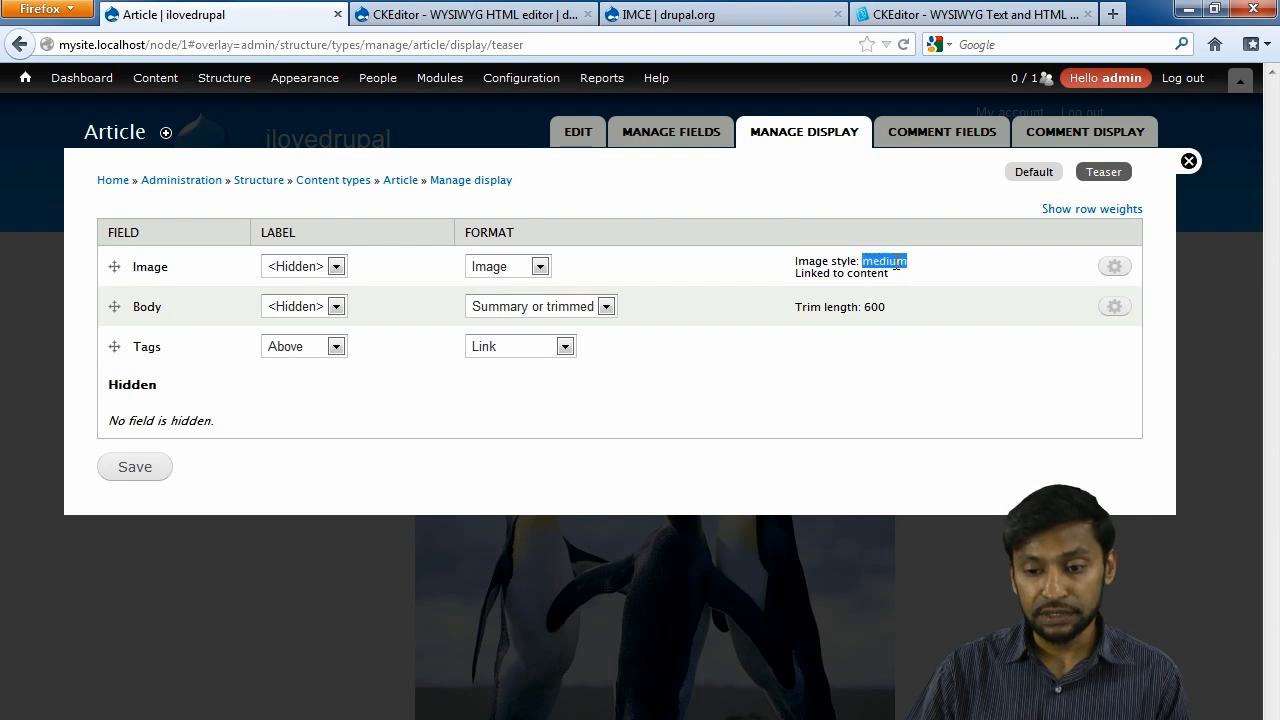
Step: Close the Article display settings, review the site's list of image styles in the media configuration, and close it
left_click(1189, 161)
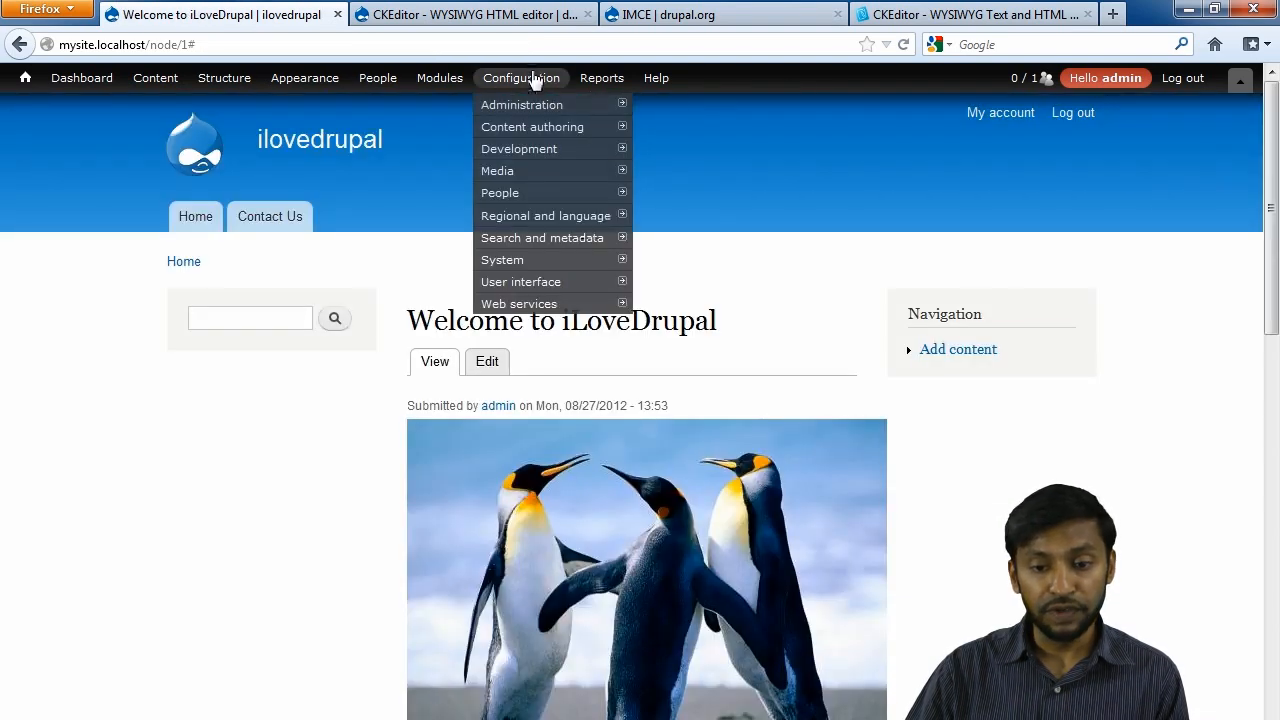
left_click(534, 77)
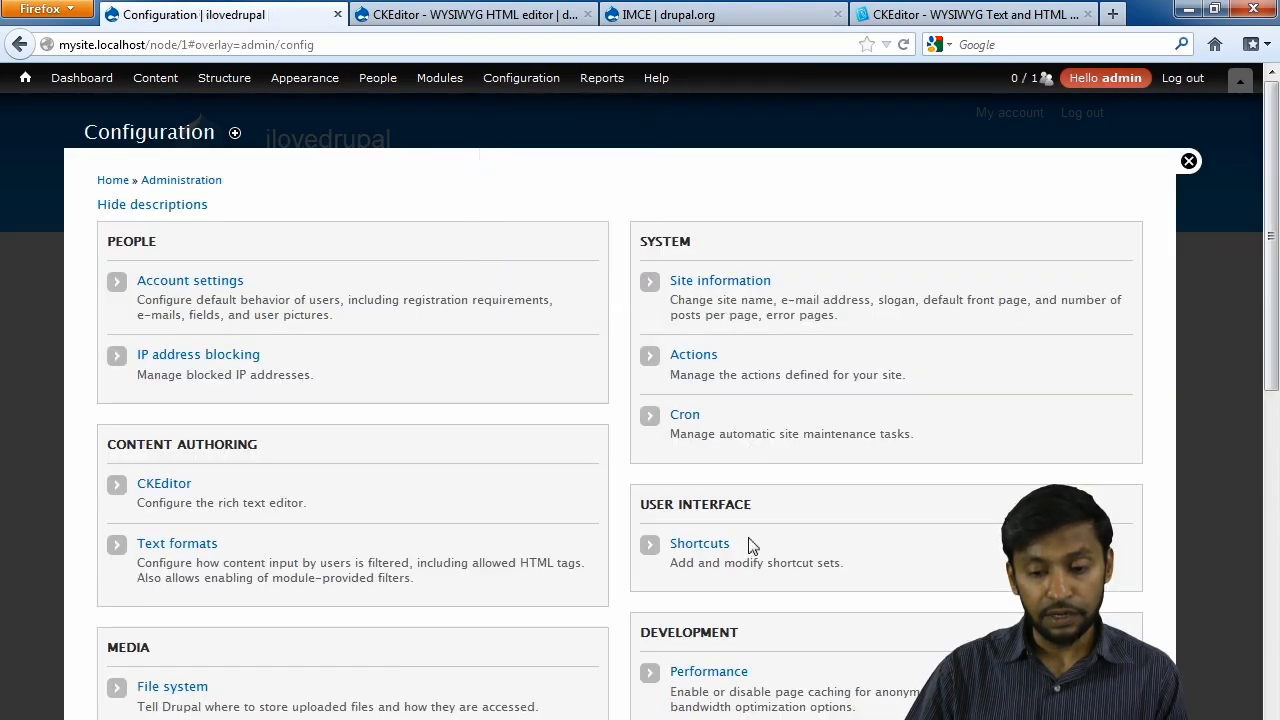
scroll(750, 545, "down", 5)
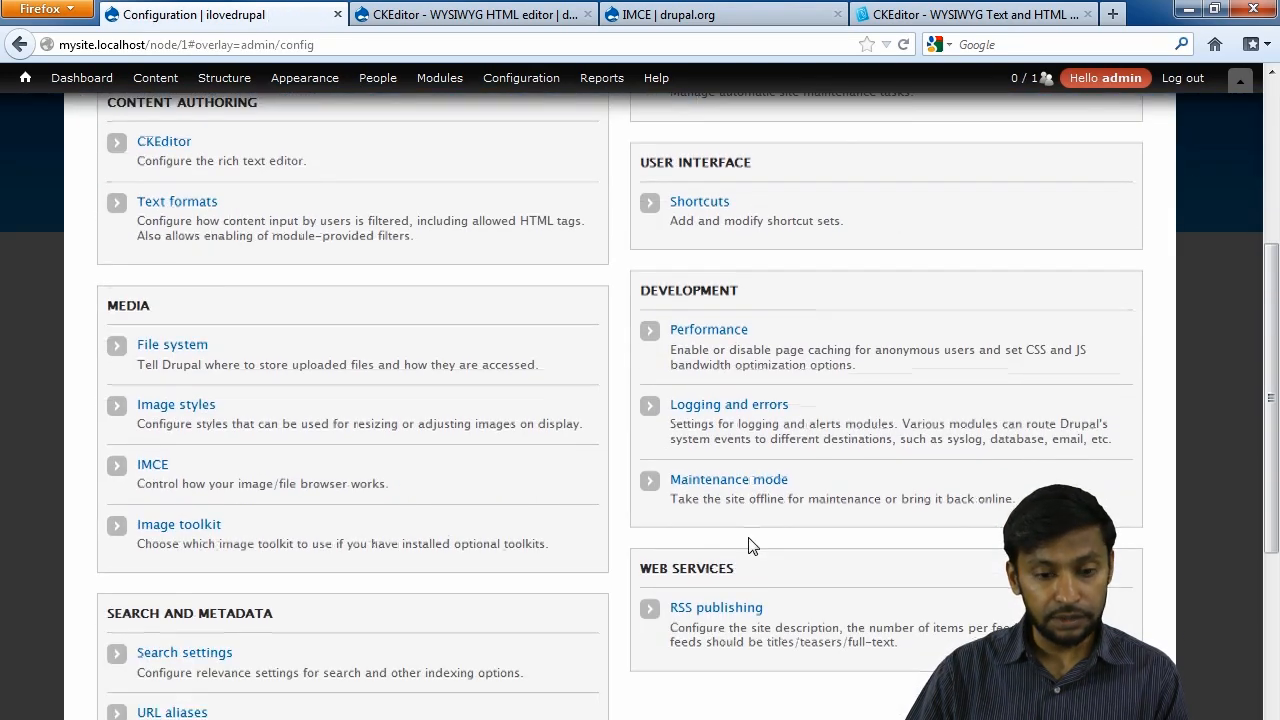
scroll(751, 544, "down", 2)
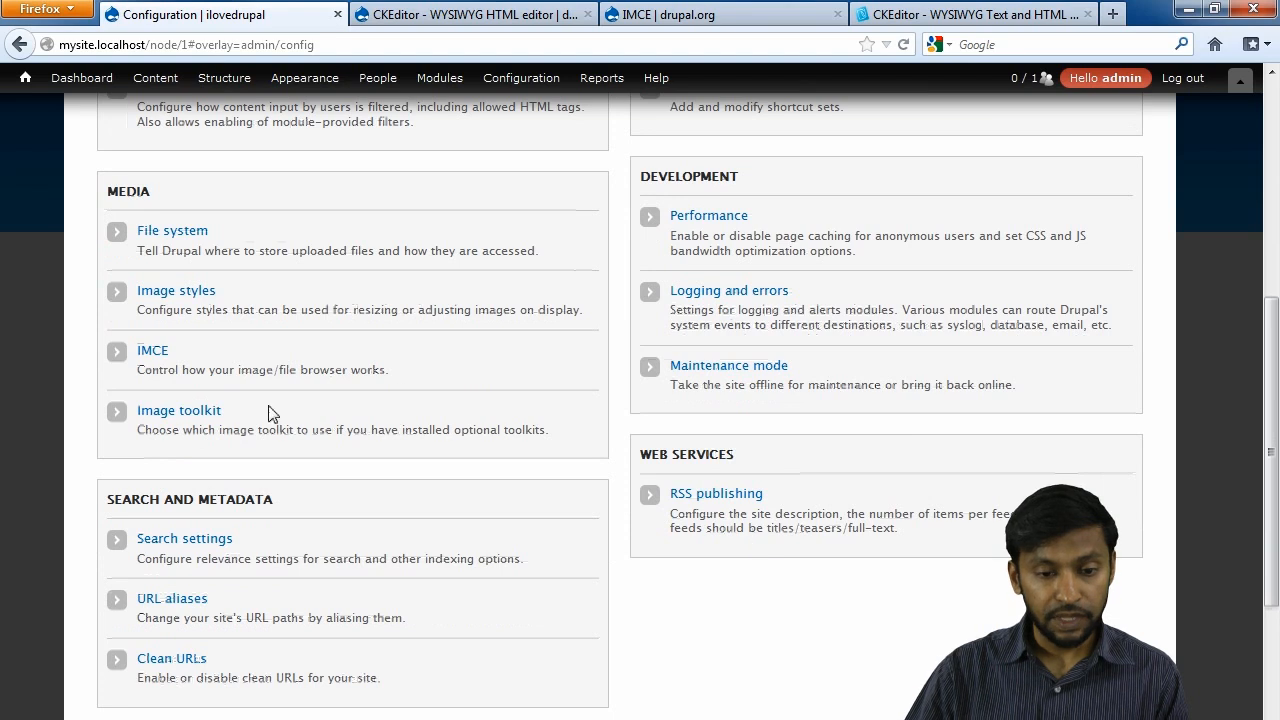
left_click(175, 293)
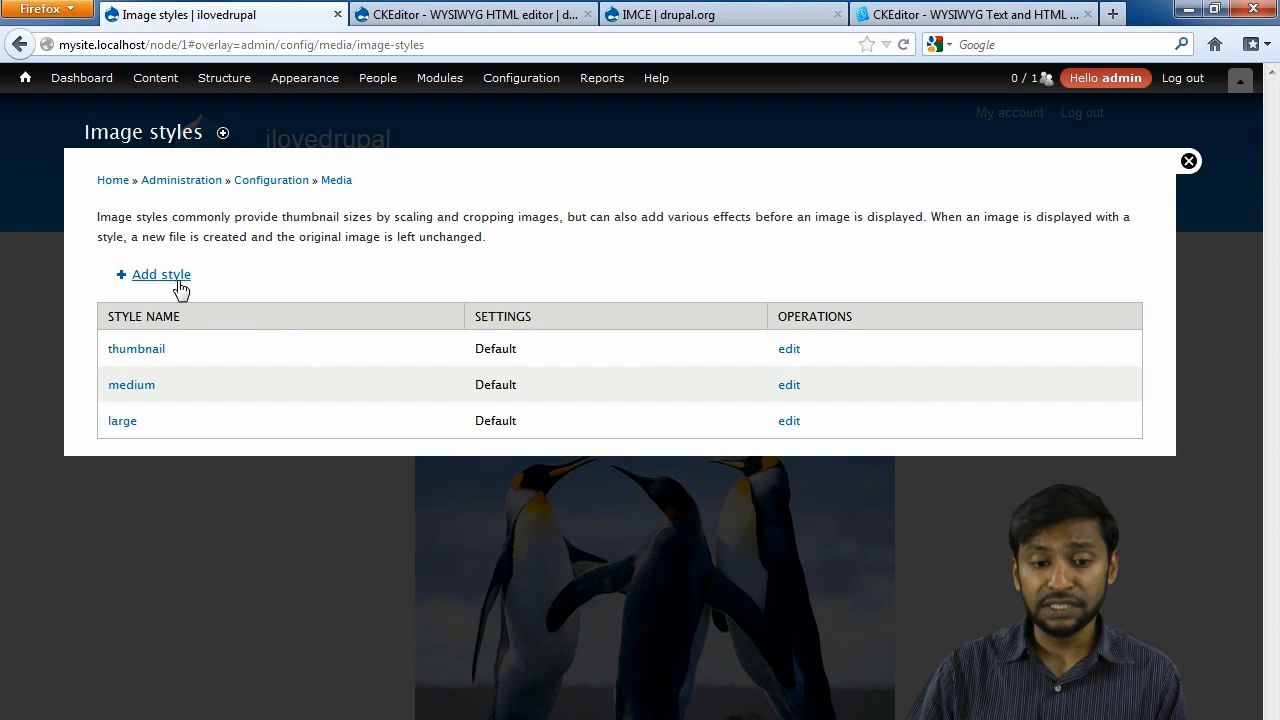
left_click(1188, 161)
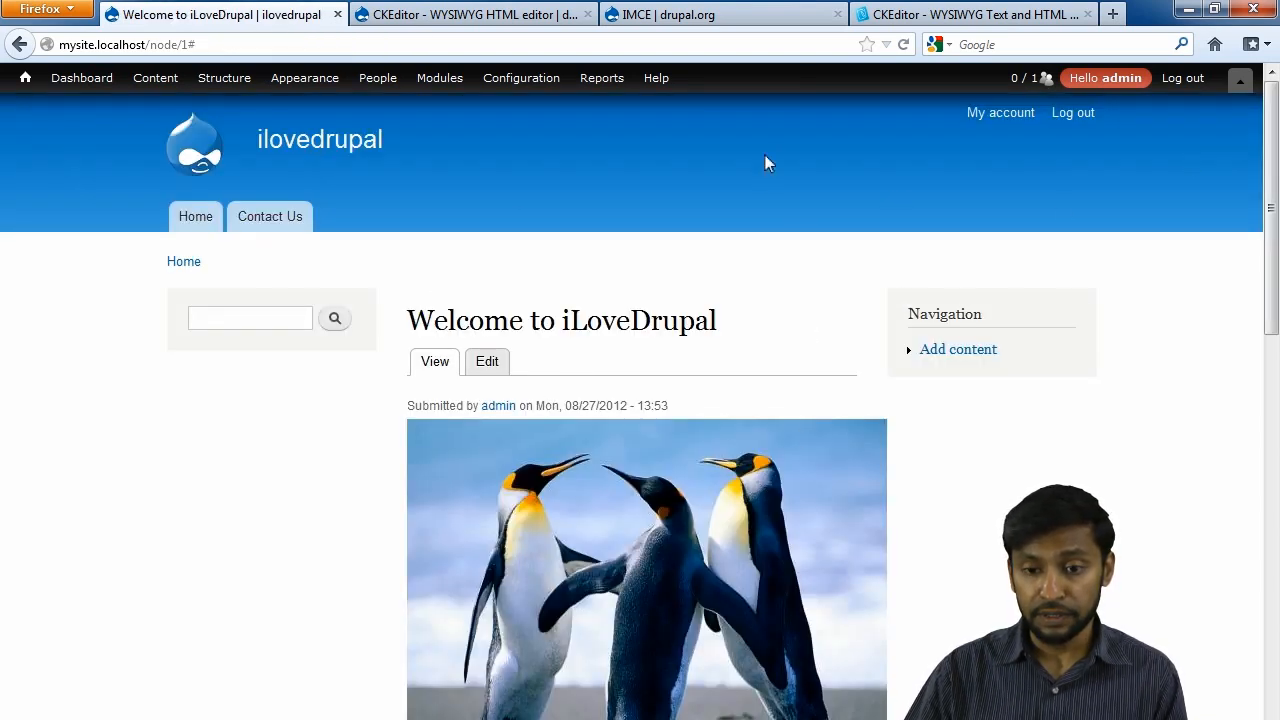
Step: Set the image toolkit's JPEG quality to 100% in the media configuration and save the configuration
mouse_move(521, 77)
mouse_move(512, 183)
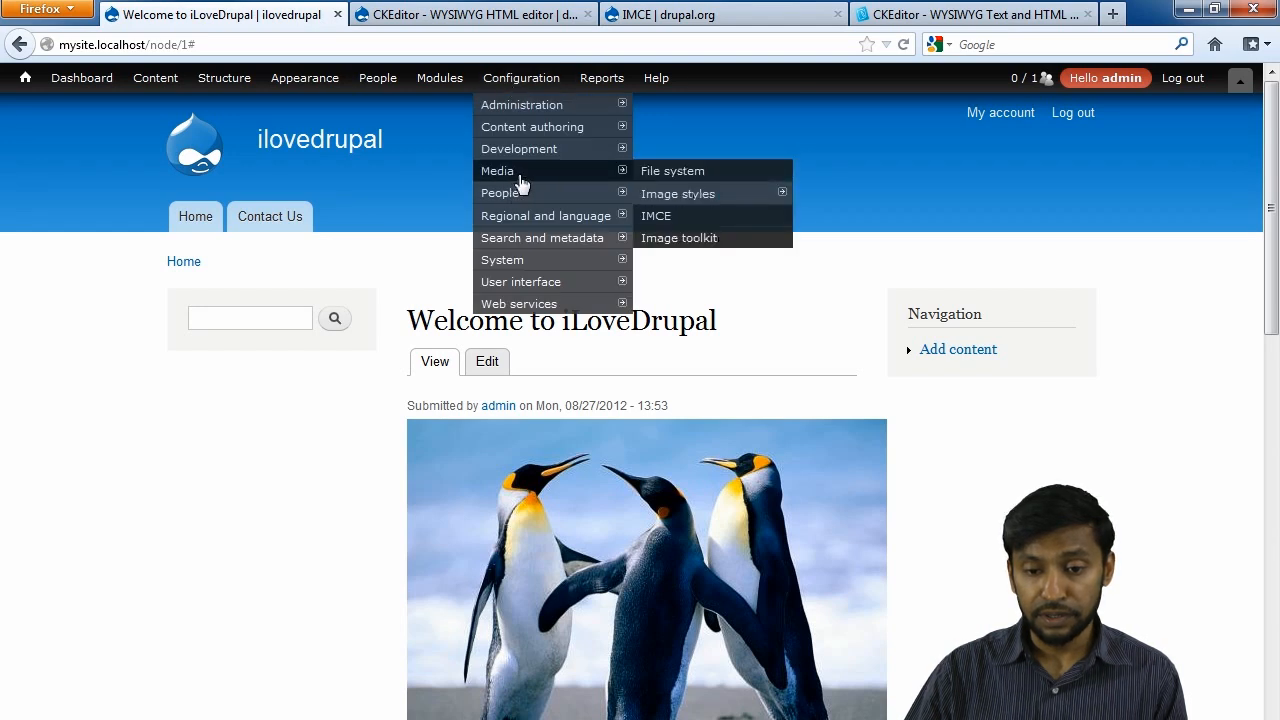
mouse_move(623, 191)
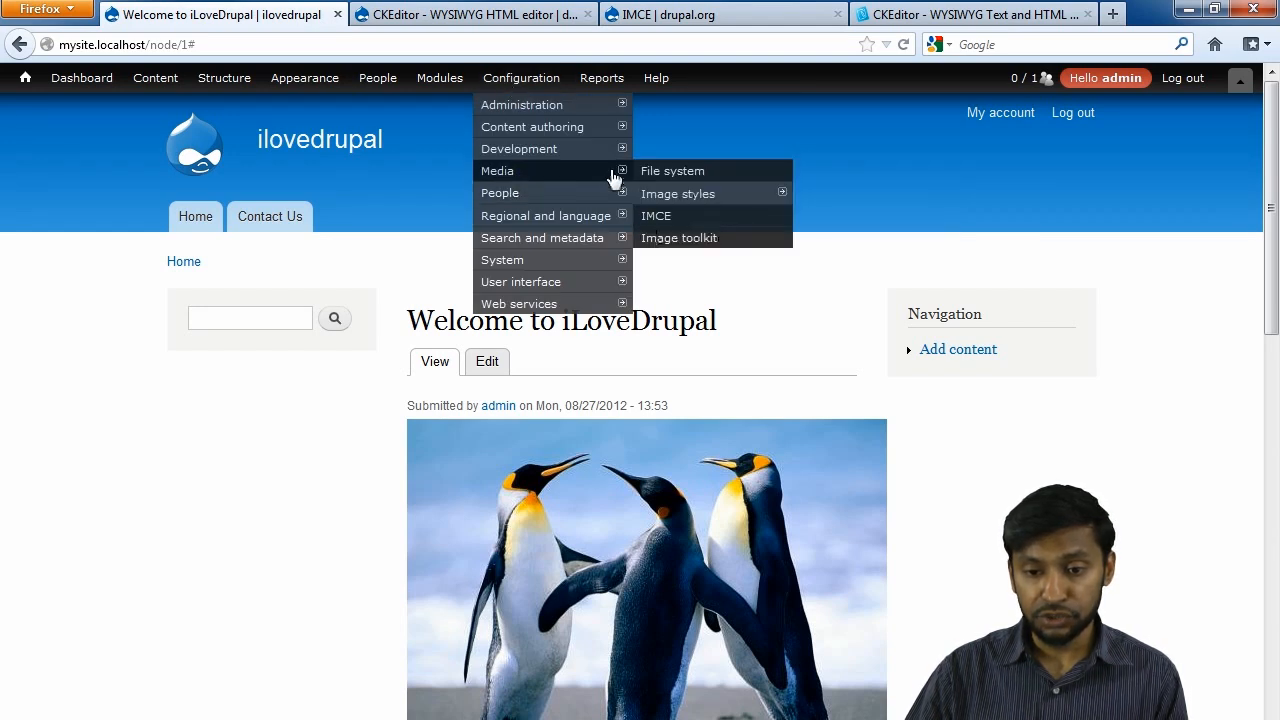
left_click(673, 240)
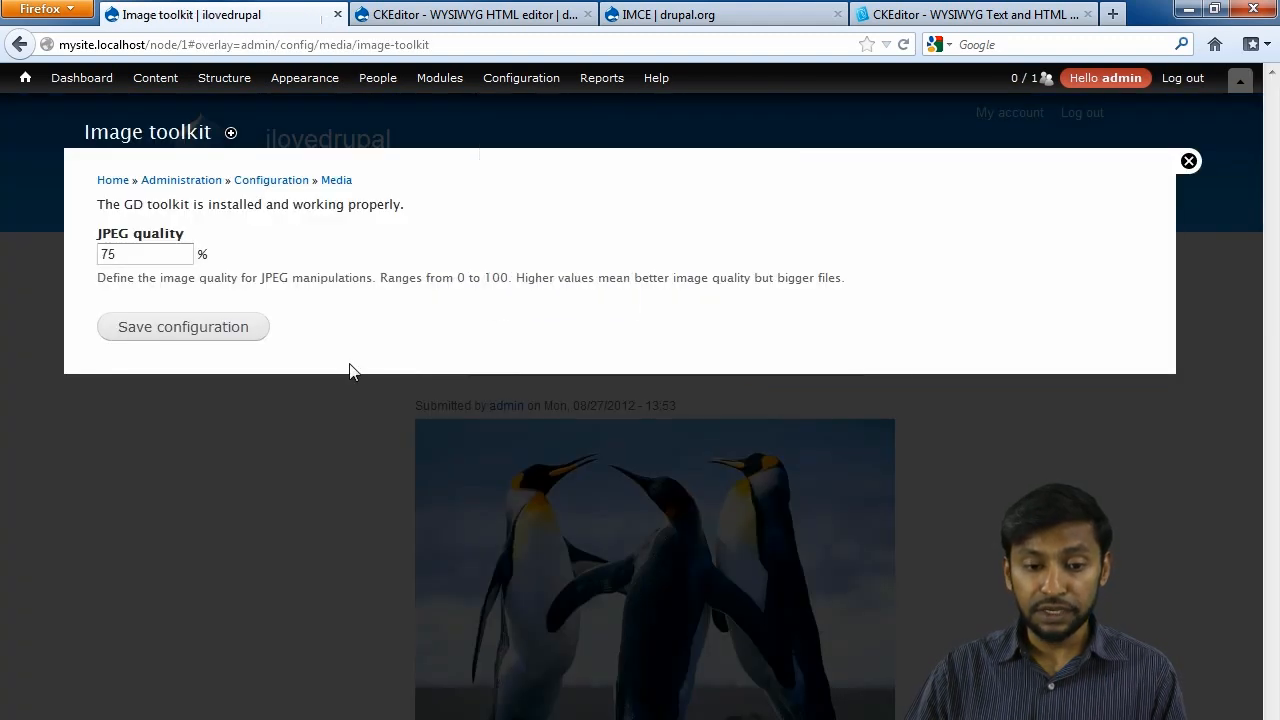
double_click(135, 251)
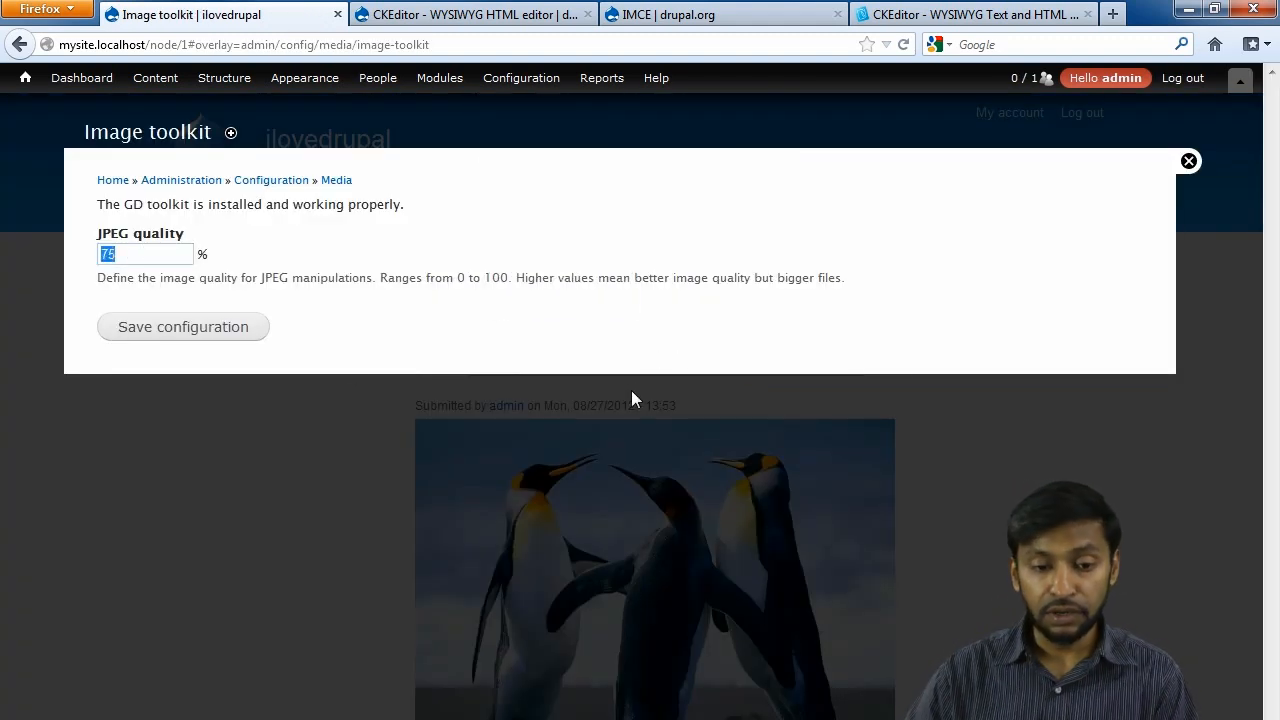
type("1")
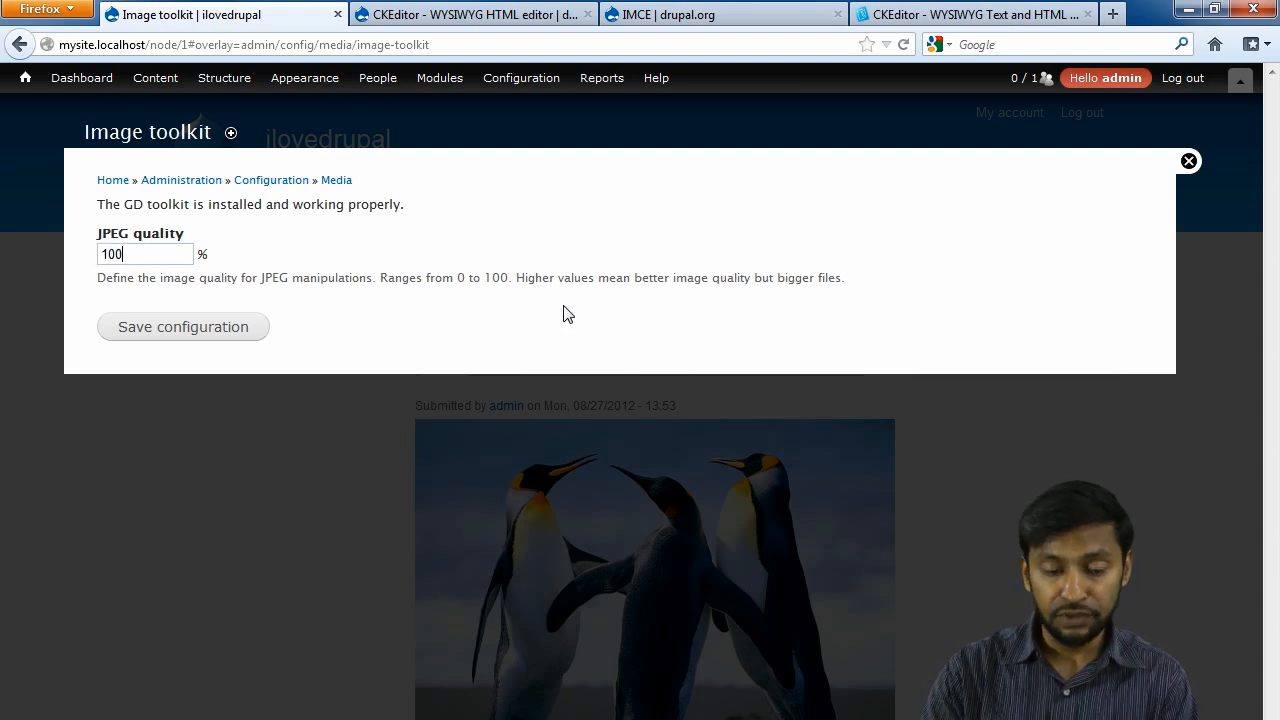
type("00")
left_click(131, 338)
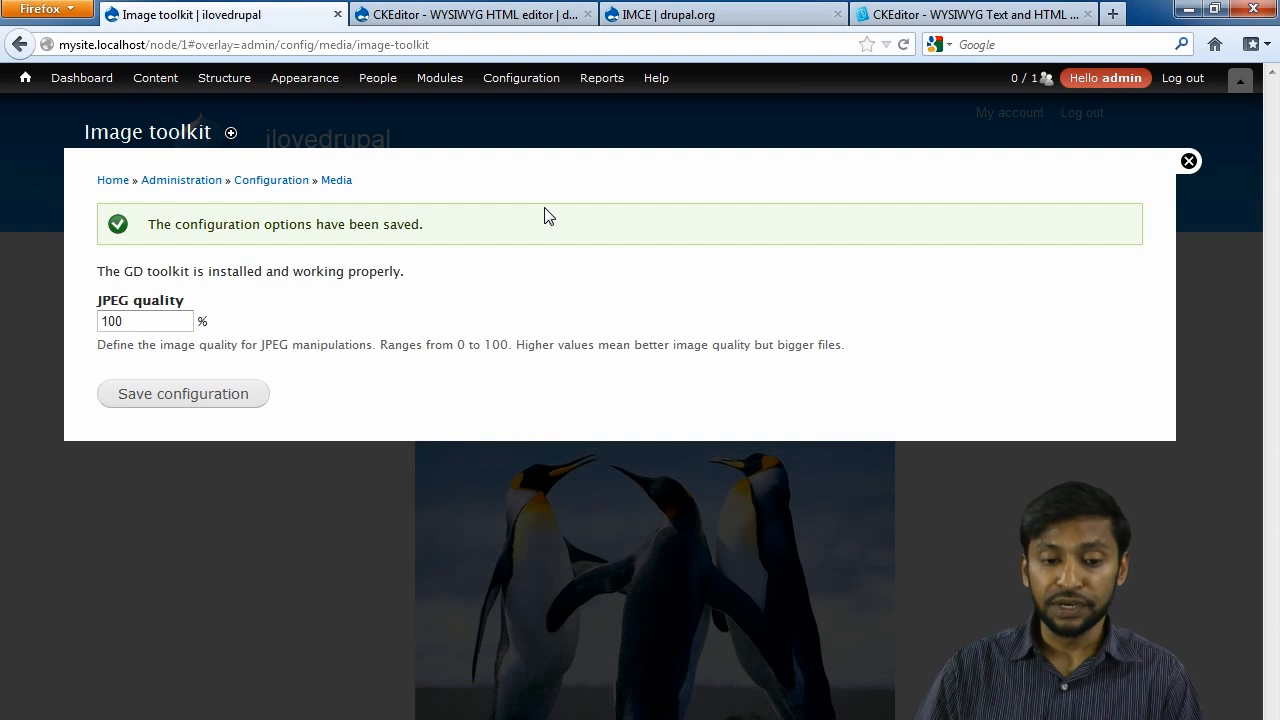
left_click(232, 408)
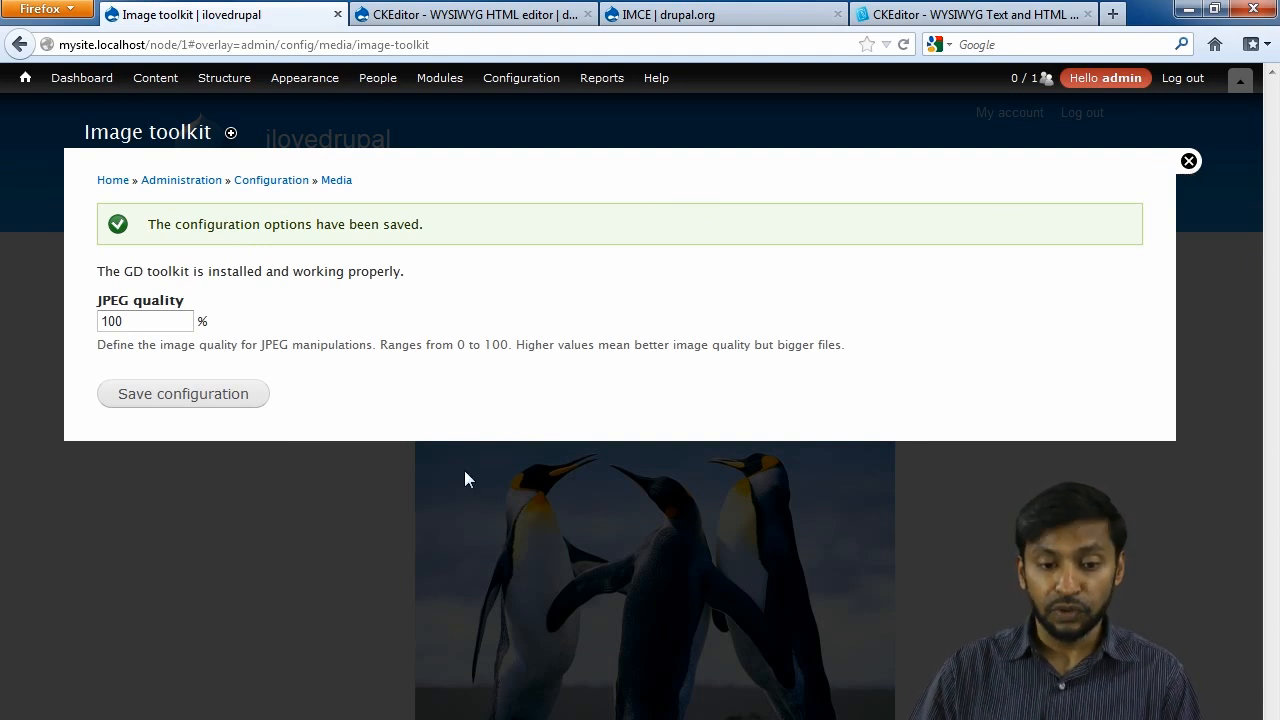
left_click(200, 404)
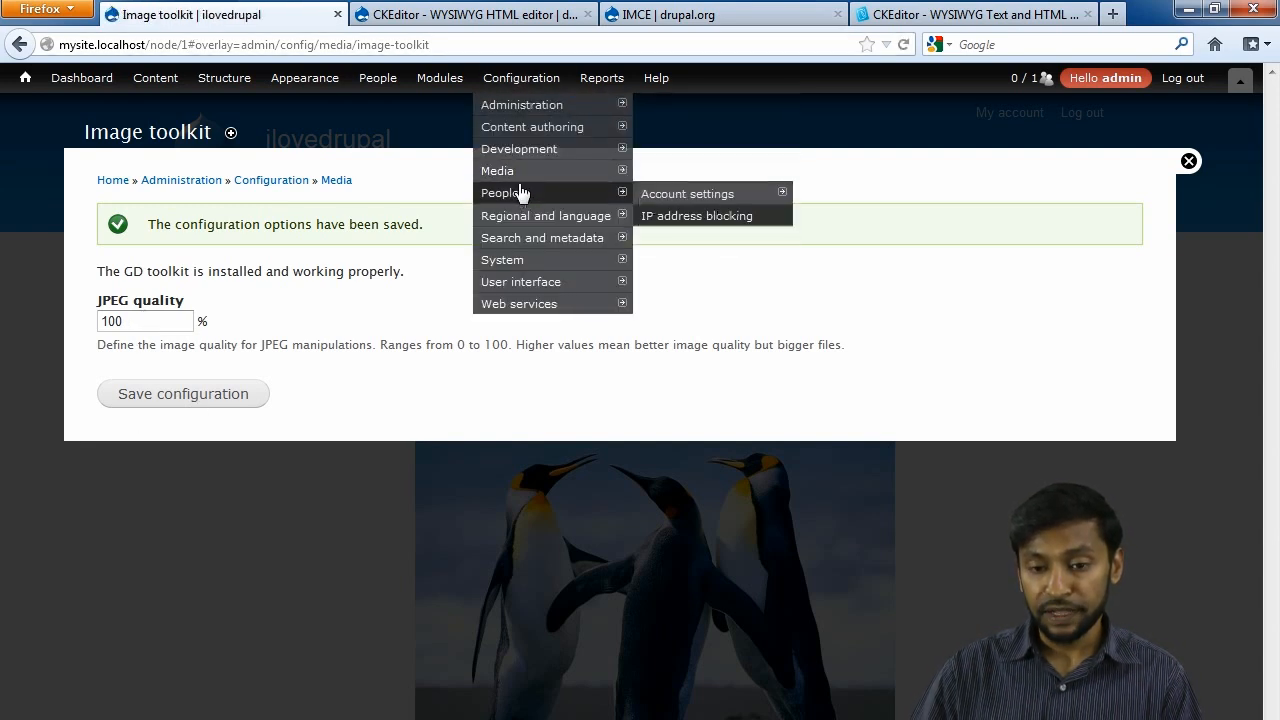
Step: Open the large image style from the media configuration for editing and override its defaults
left_click(517, 180)
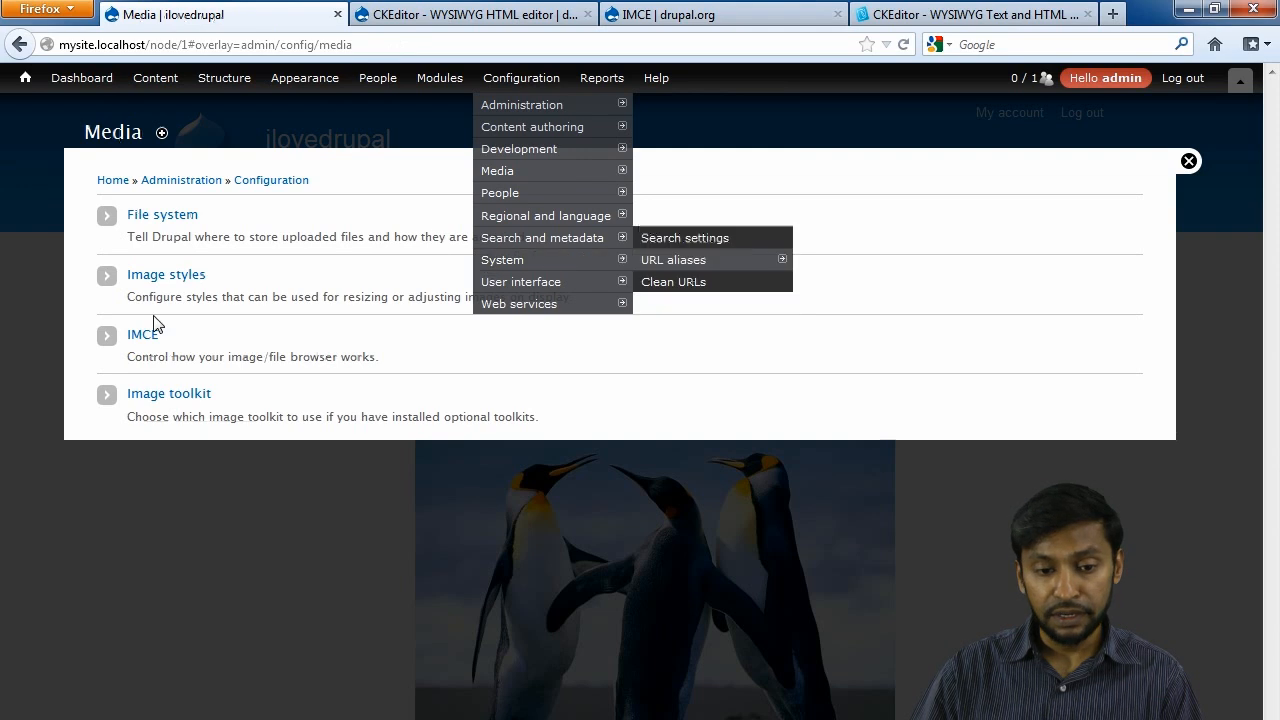
left_click(75, 280)
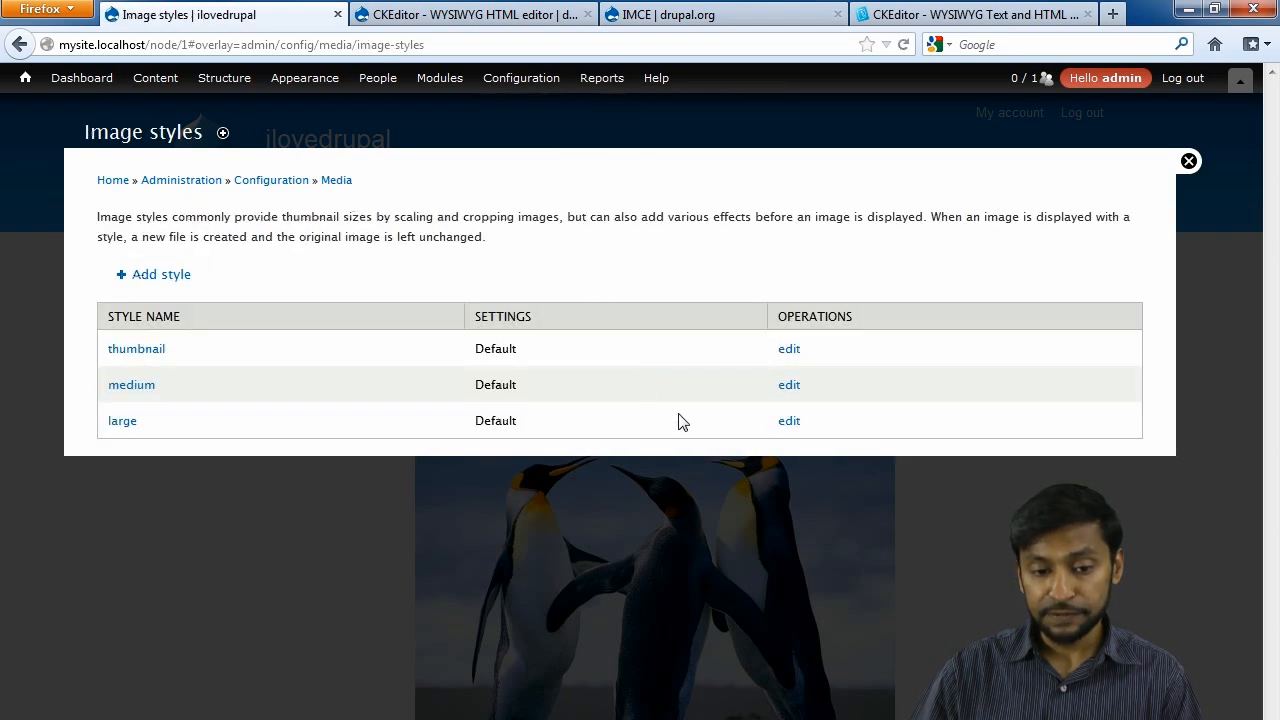
left_click(790, 424)
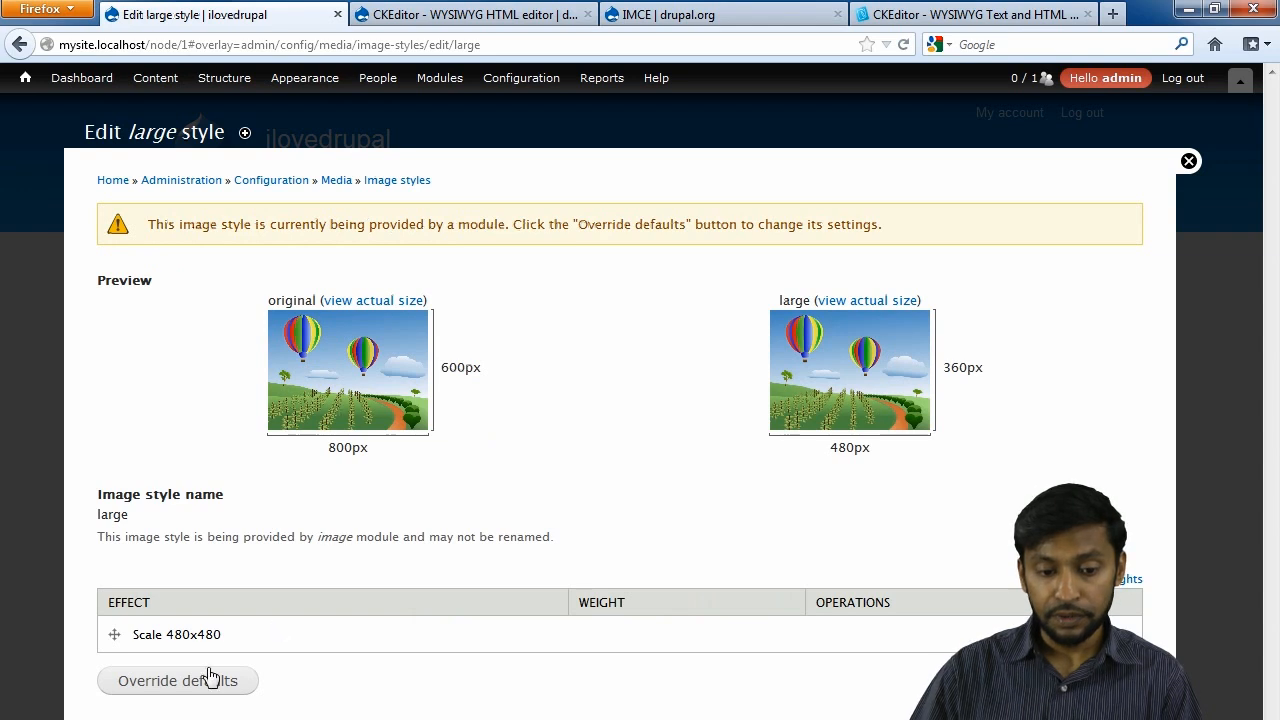
left_click(210, 689)
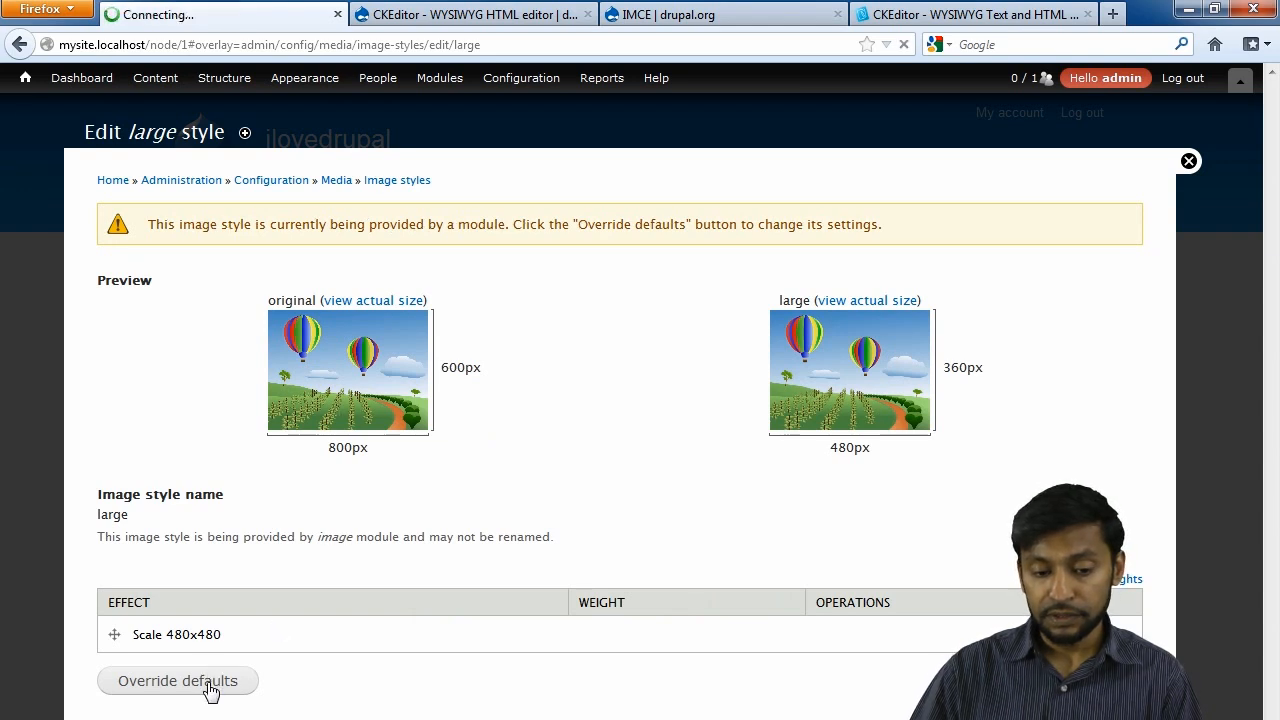
double_click(184, 636)
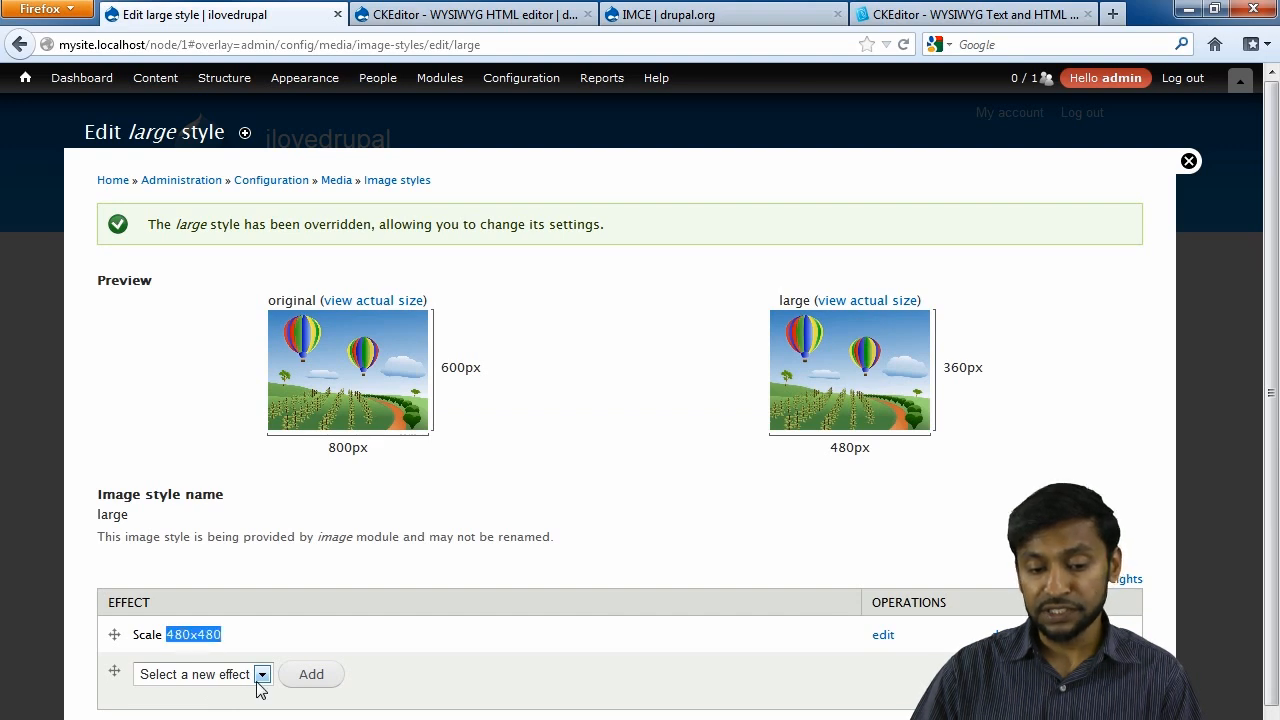
Step: Set the large style's Scale effect to 360 pixels wide and 360 pixels high, update the effect, and return to the article
left_click(883, 635)
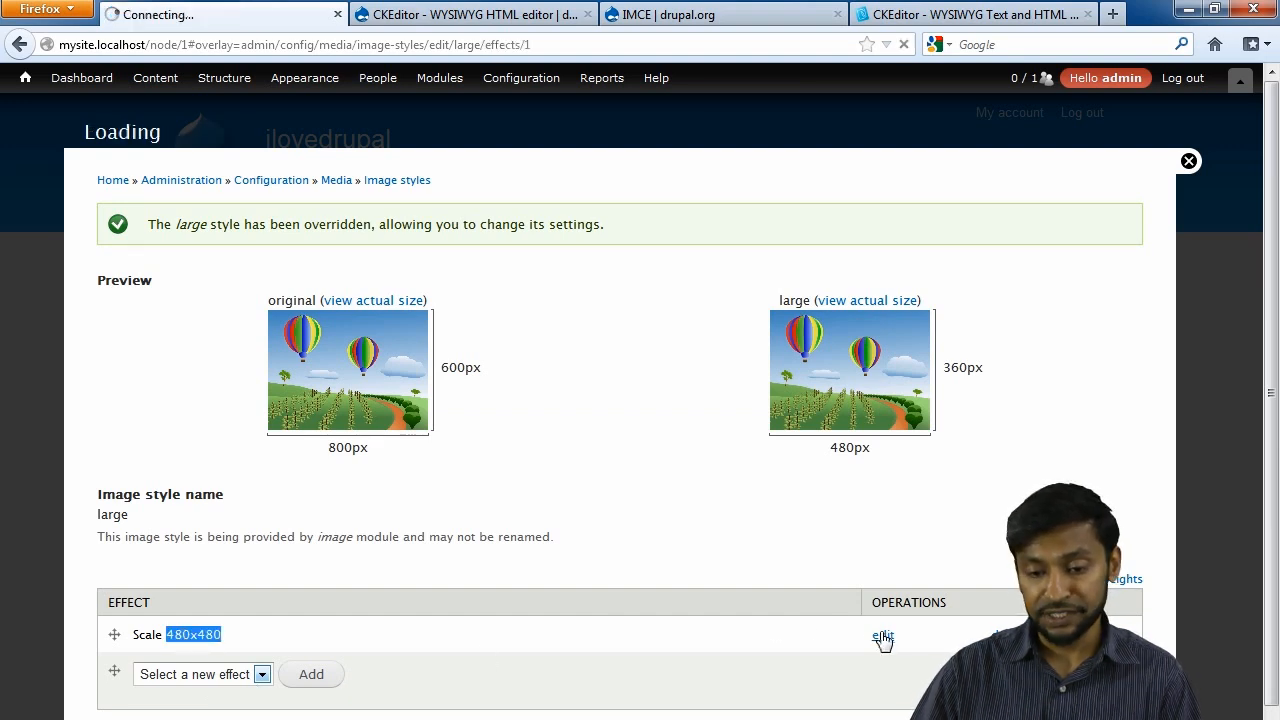
double_click(143, 236)
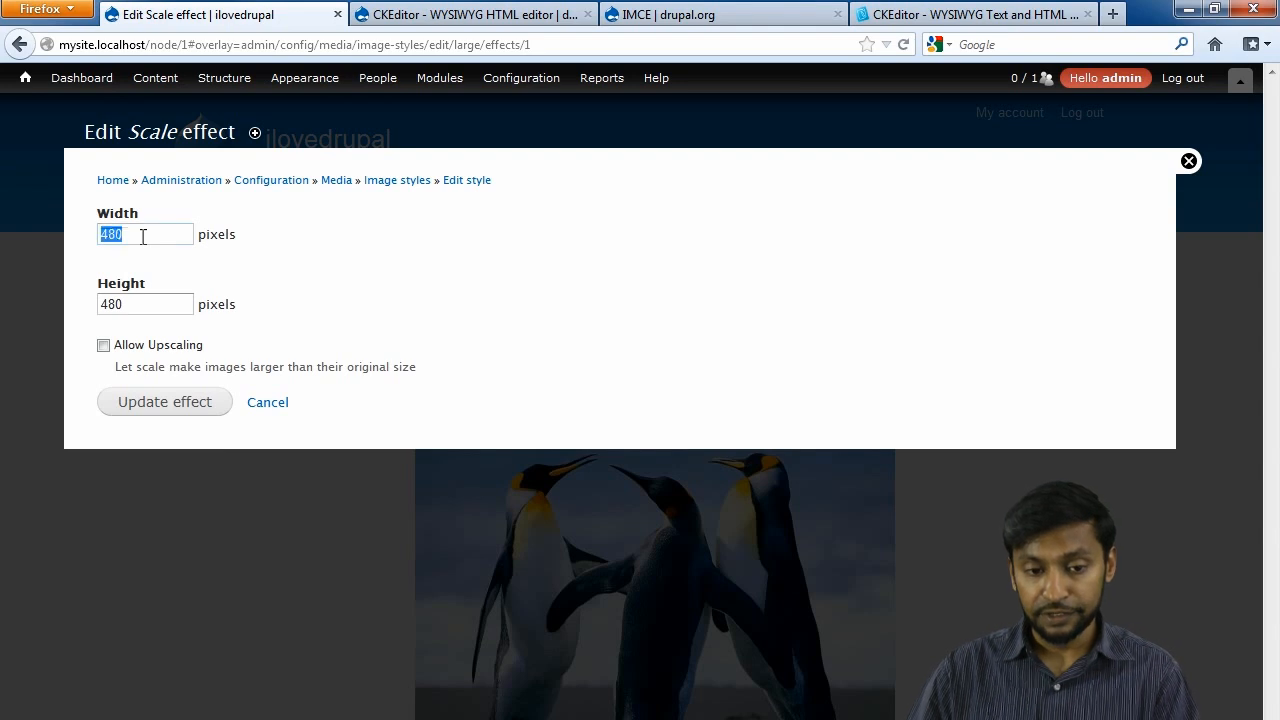
type("360")
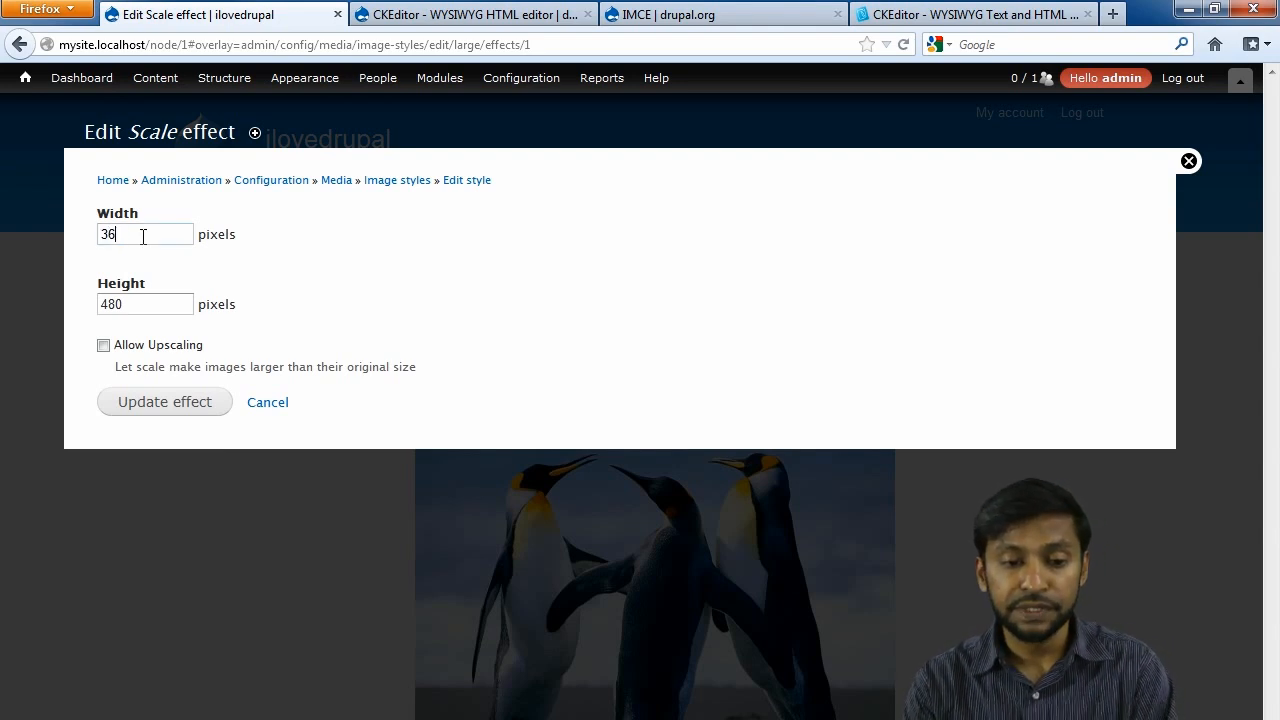
key("Tab")
type("360")
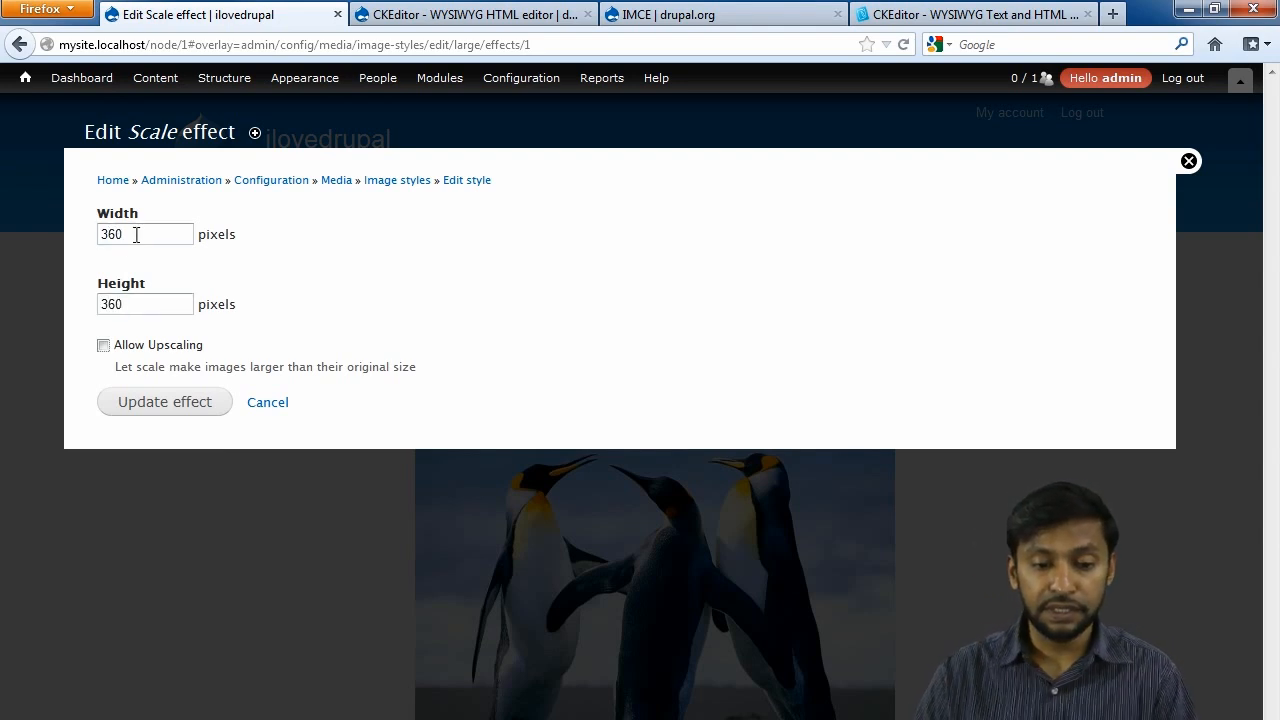
left_click(170, 408)
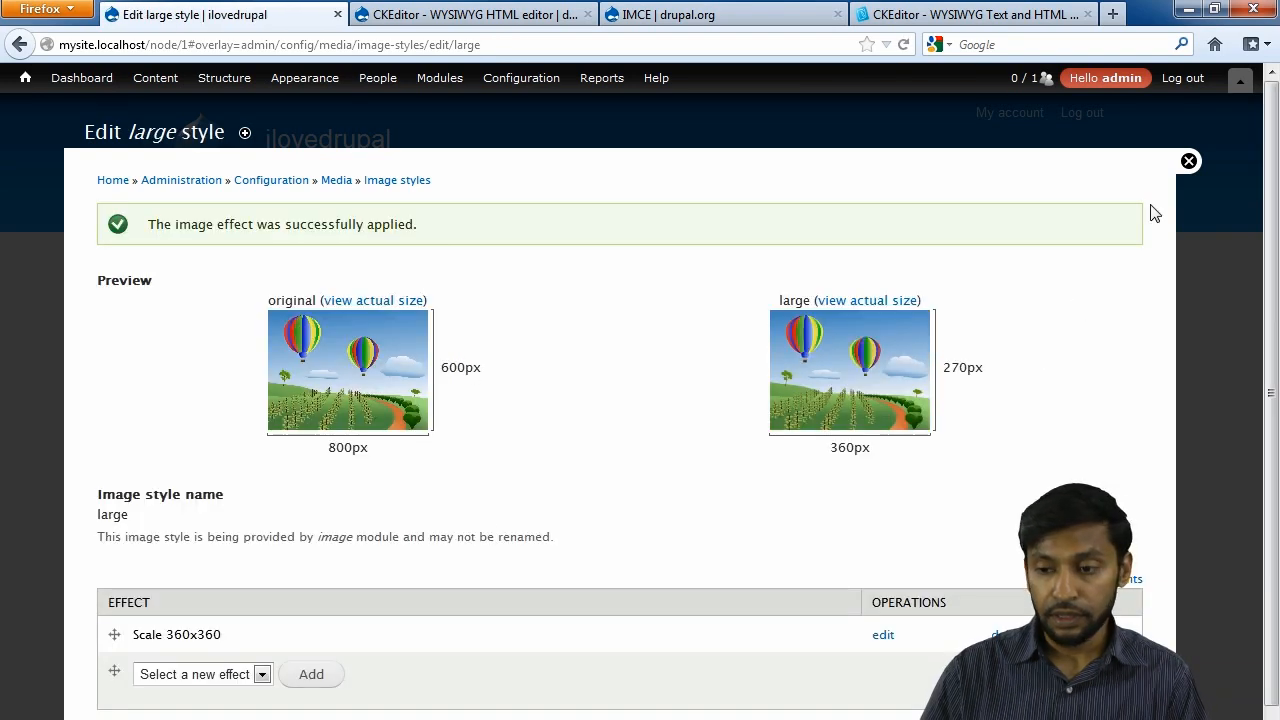
left_click(1189, 162)
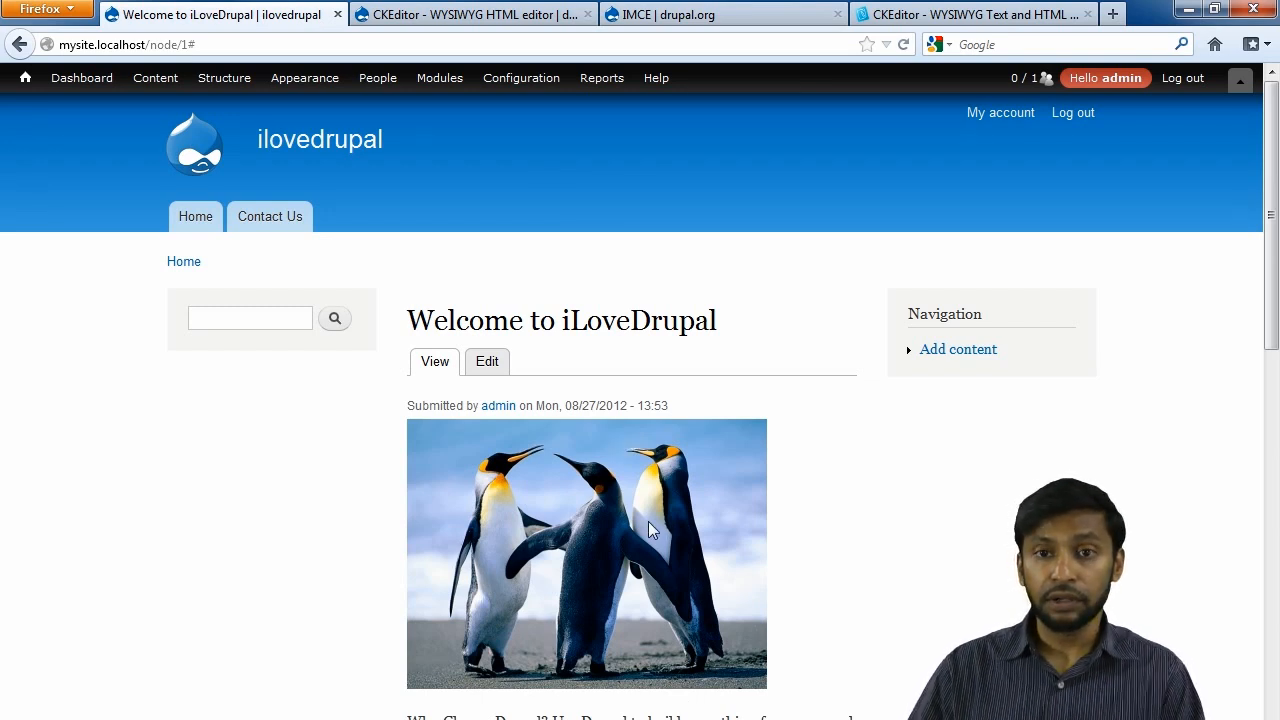
Step: Check the body of the Welcome to iLoveDrupal article in its edit form, and close the form without changes
left_click(488, 366)
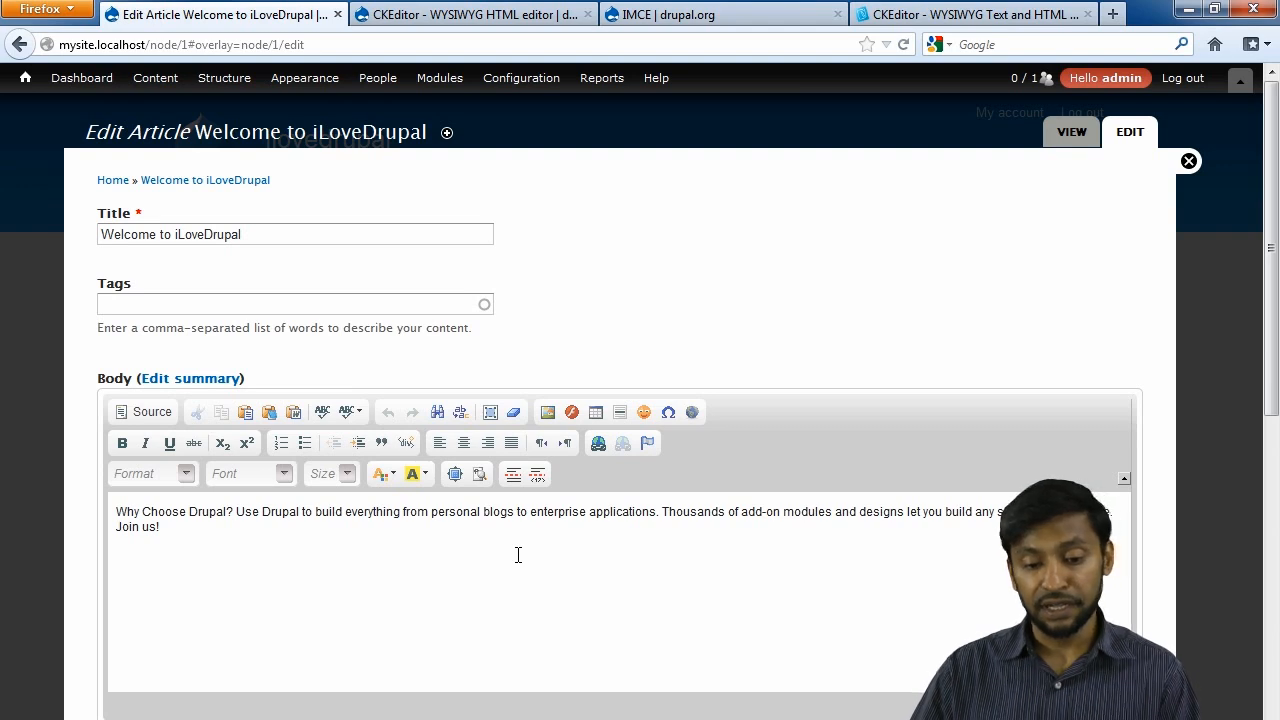
left_click(428, 522)
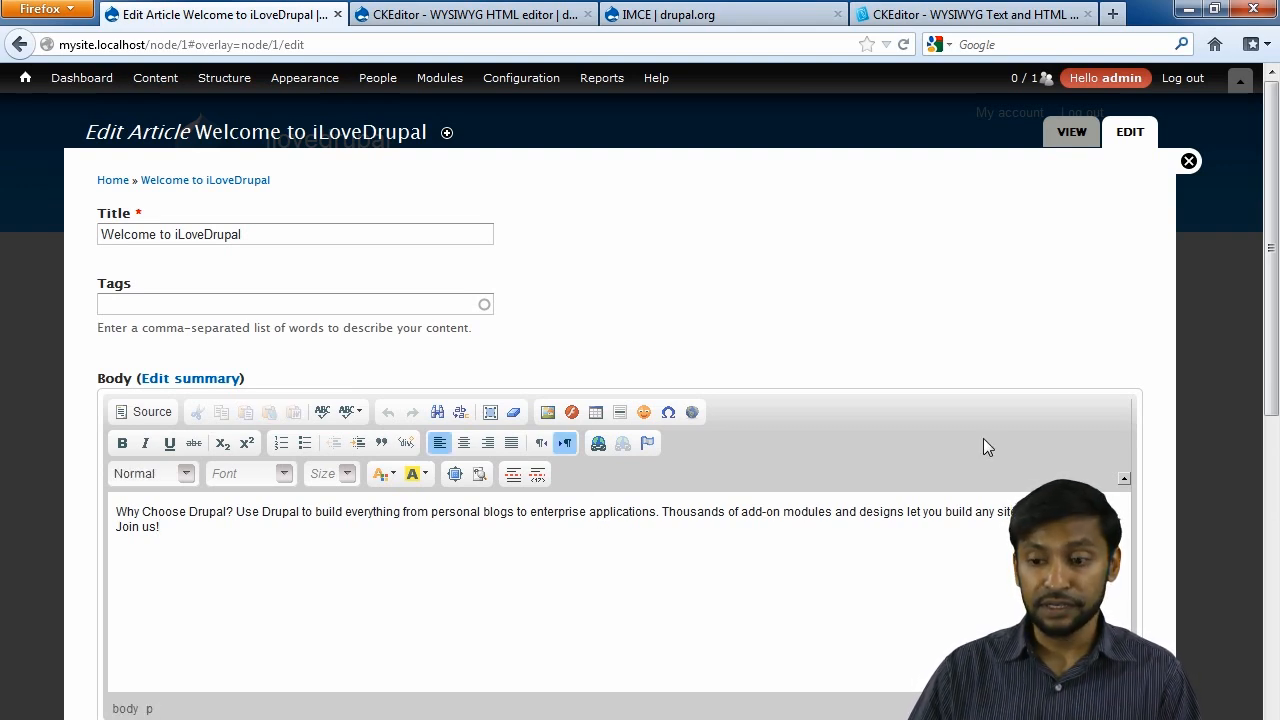
left_click(1189, 162)
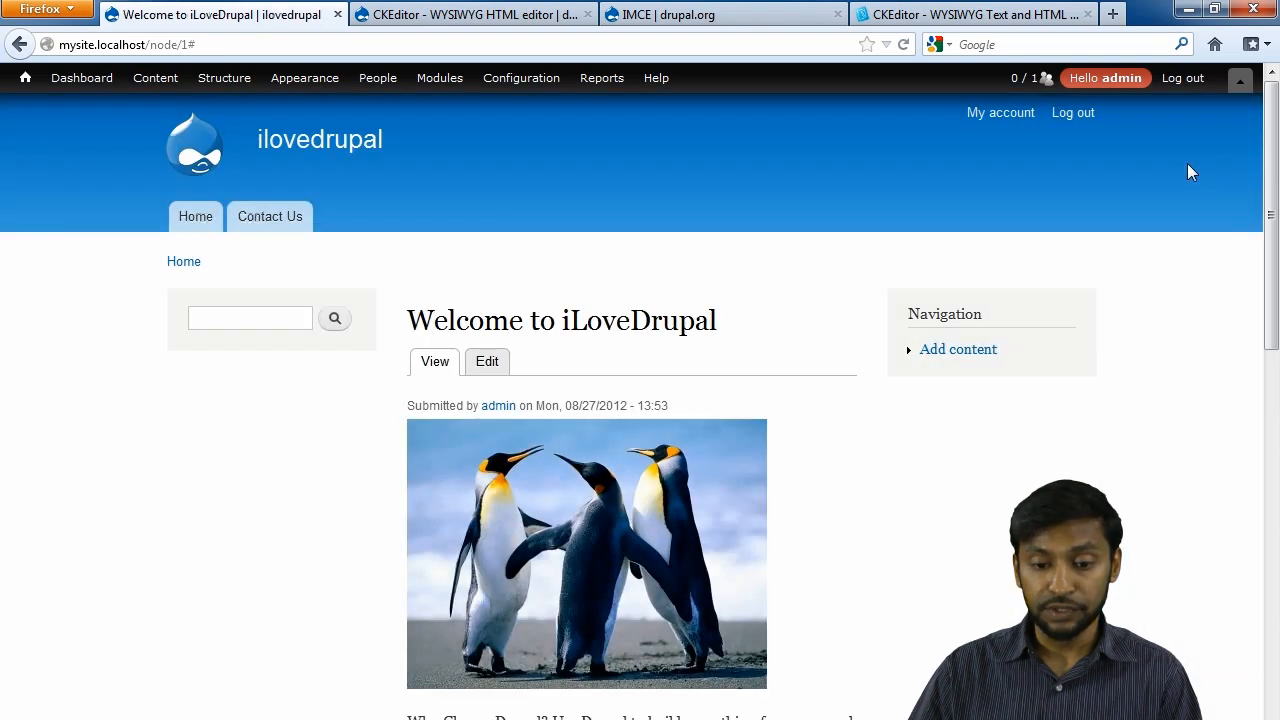
mouse_move(518, 80)
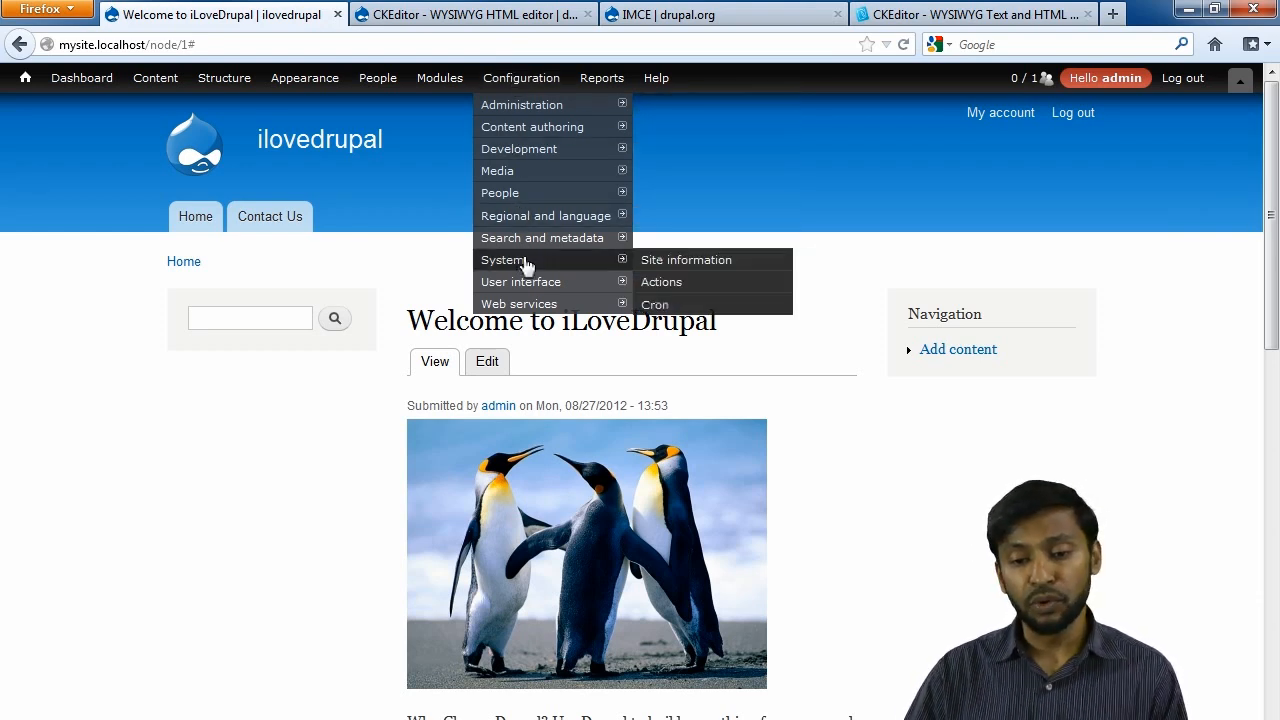
mouse_move(540, 306)
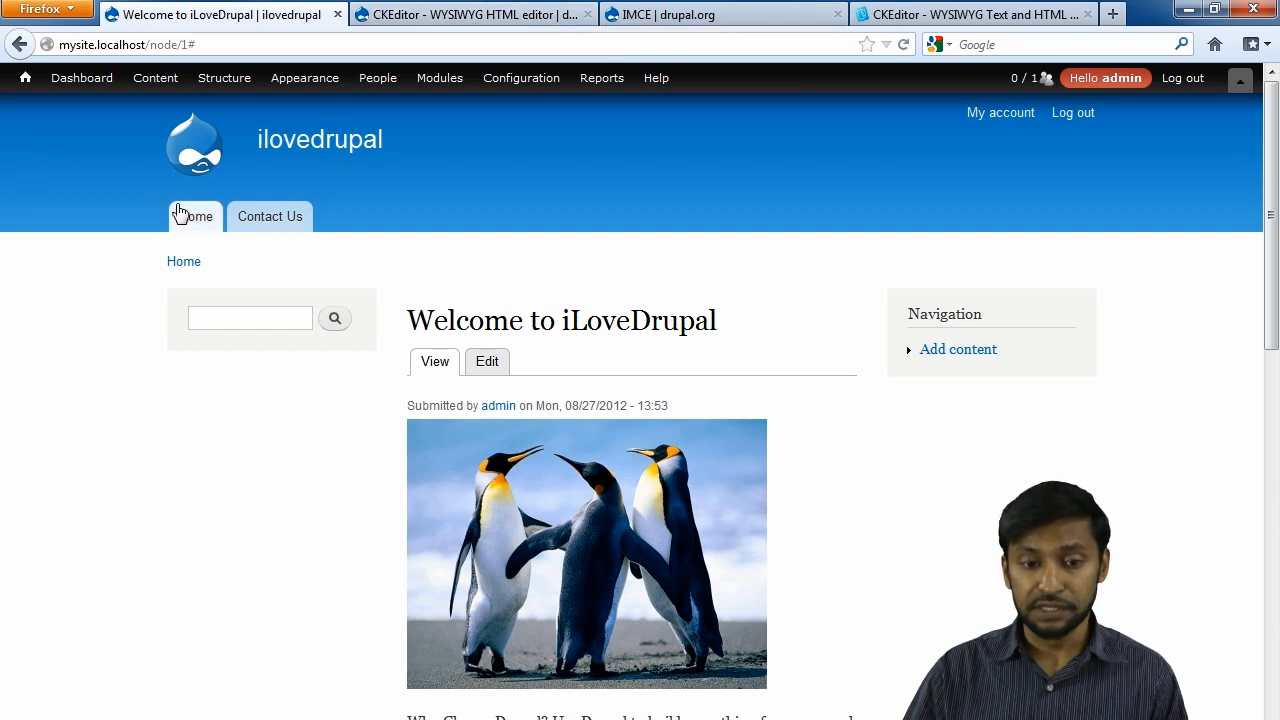
Step: Open the 2nd Article Page from the home page and bring up its edit form to examine the inline tulips image
left_click(306, 143)
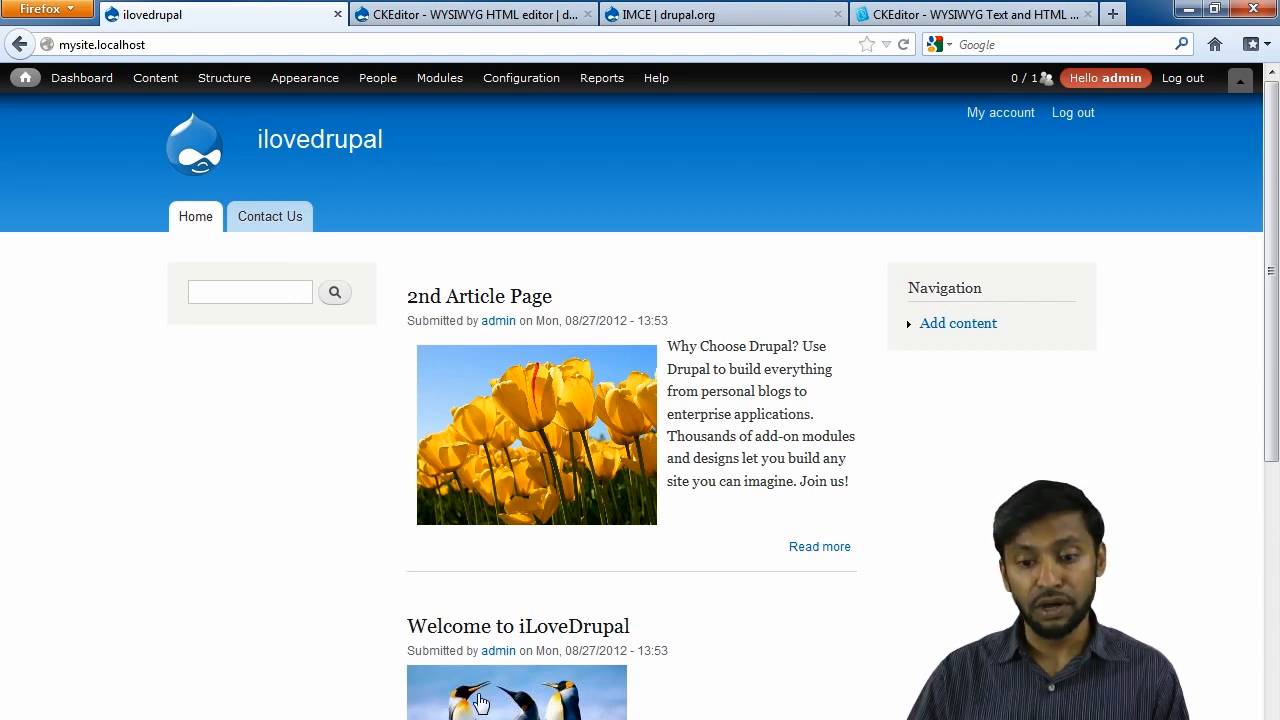
left_click(455, 310)
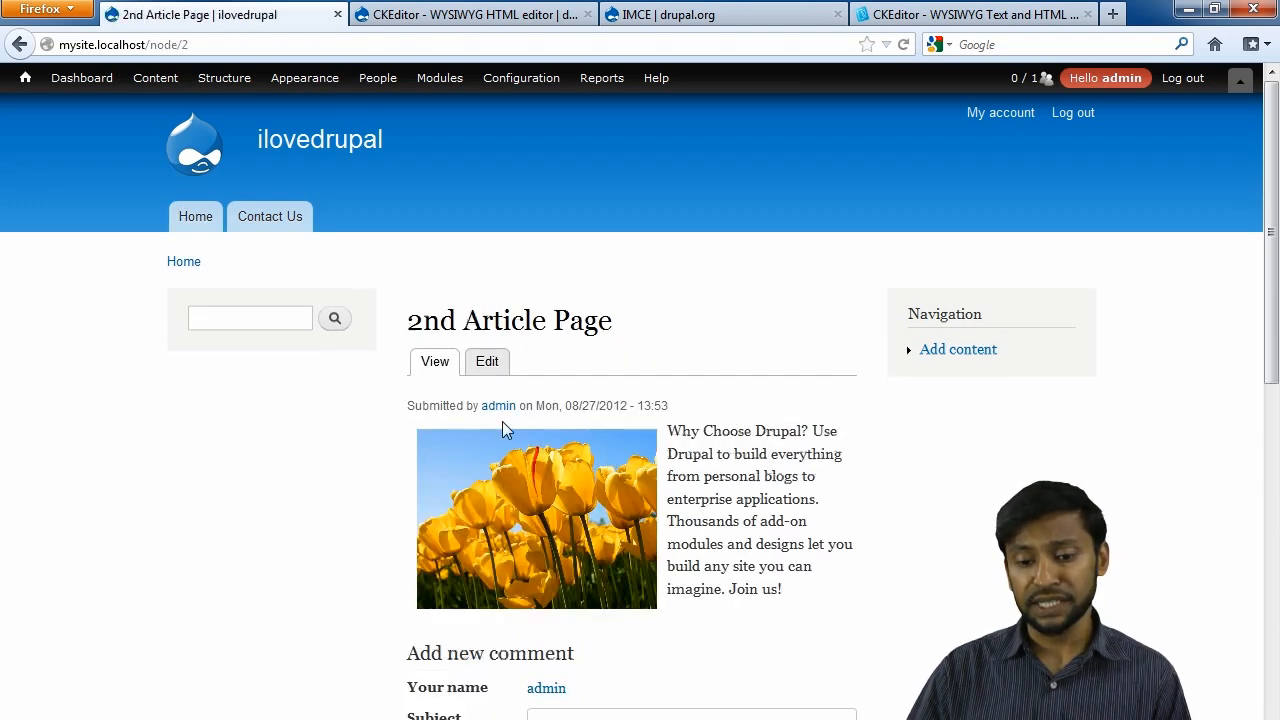
left_click(484, 366)
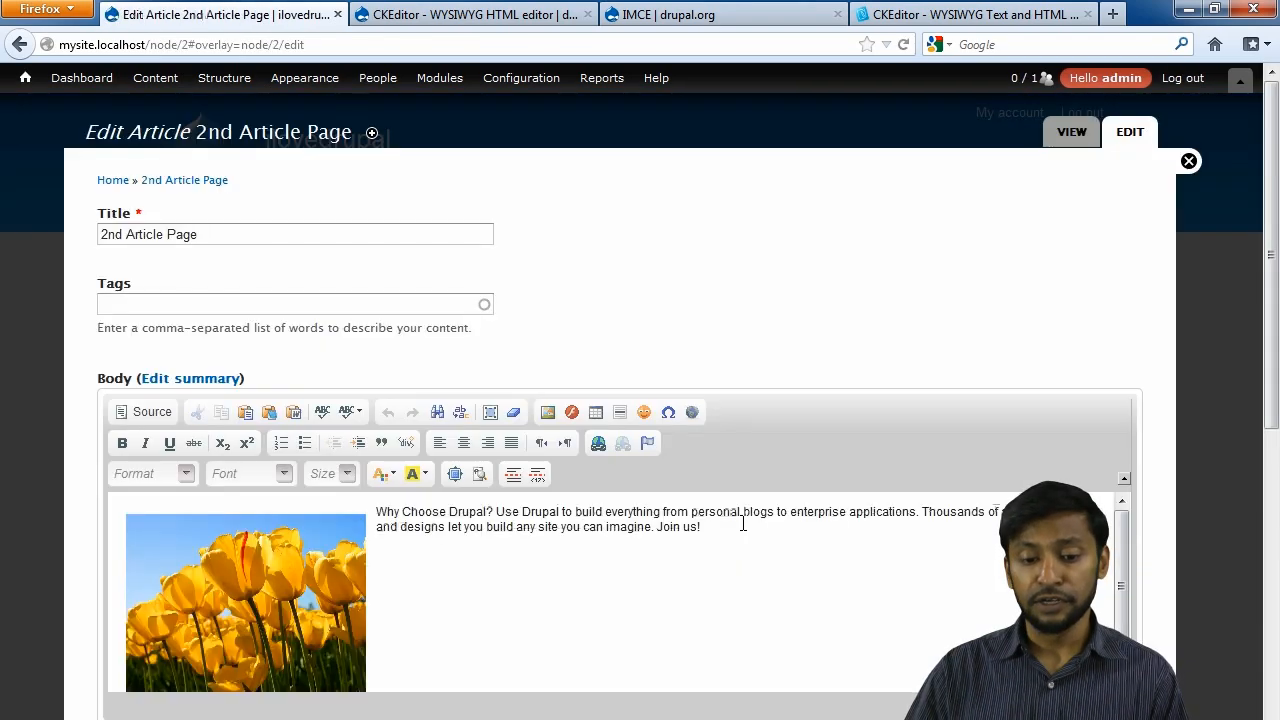